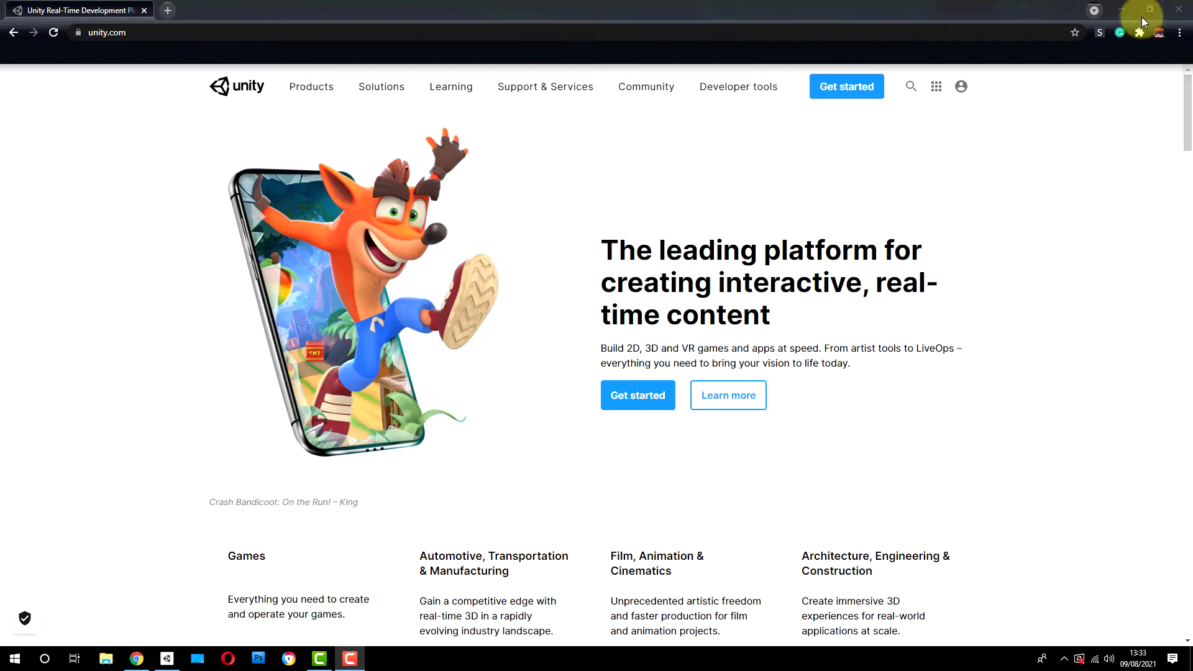
Step: Open the free Unity Personal plan from the individual plans and go to the standard installer page for returning users
left_click(638, 397)
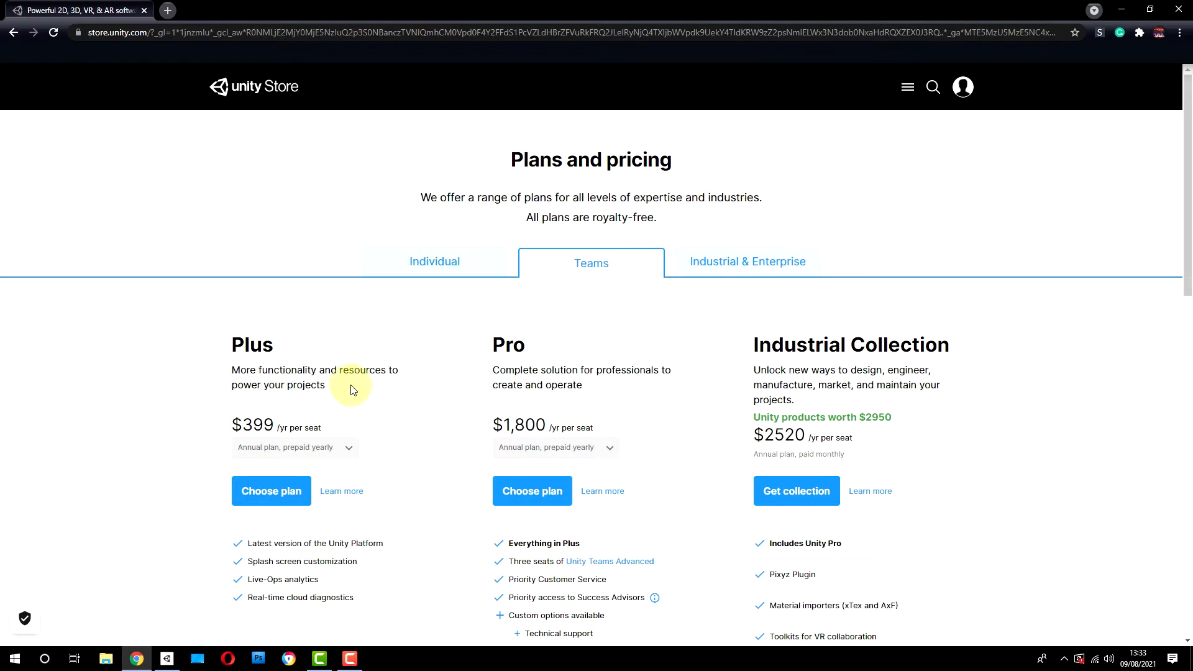
left_click(435, 263)
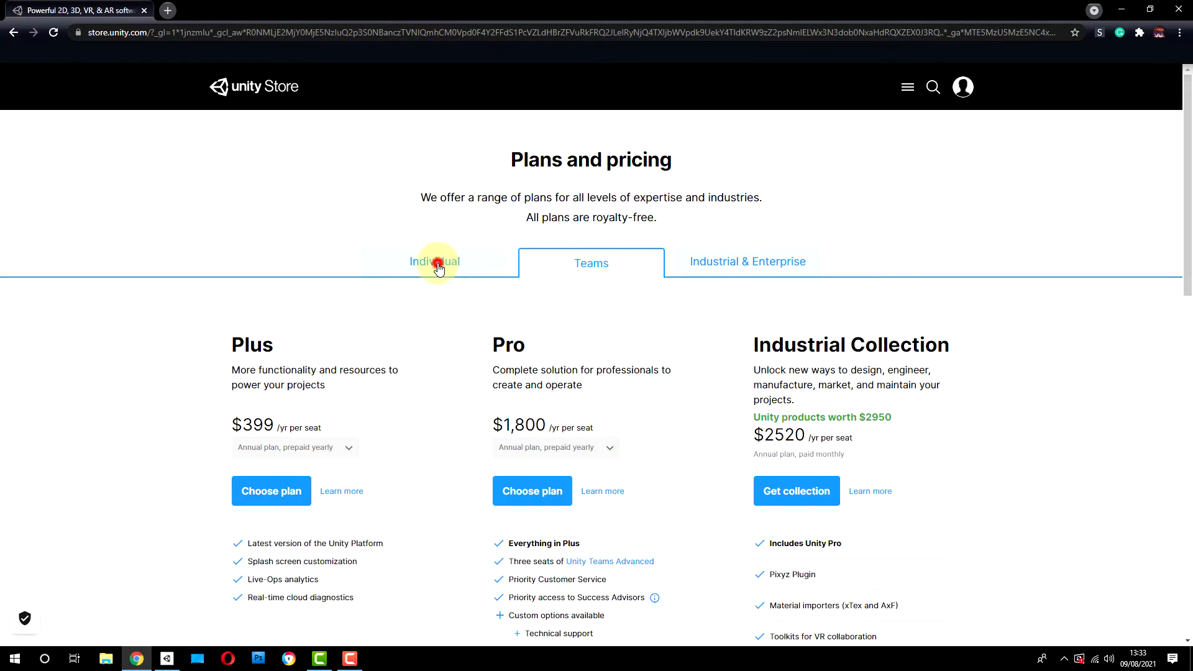
scroll(534, 280, "down", 1)
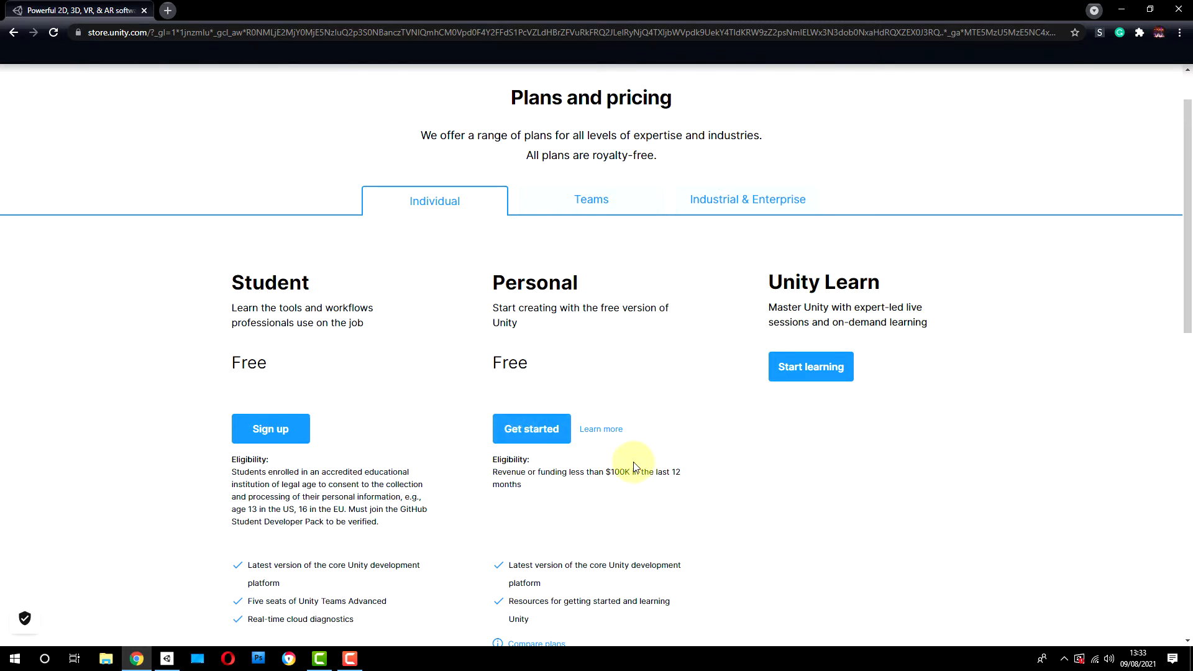
left_click(538, 431)
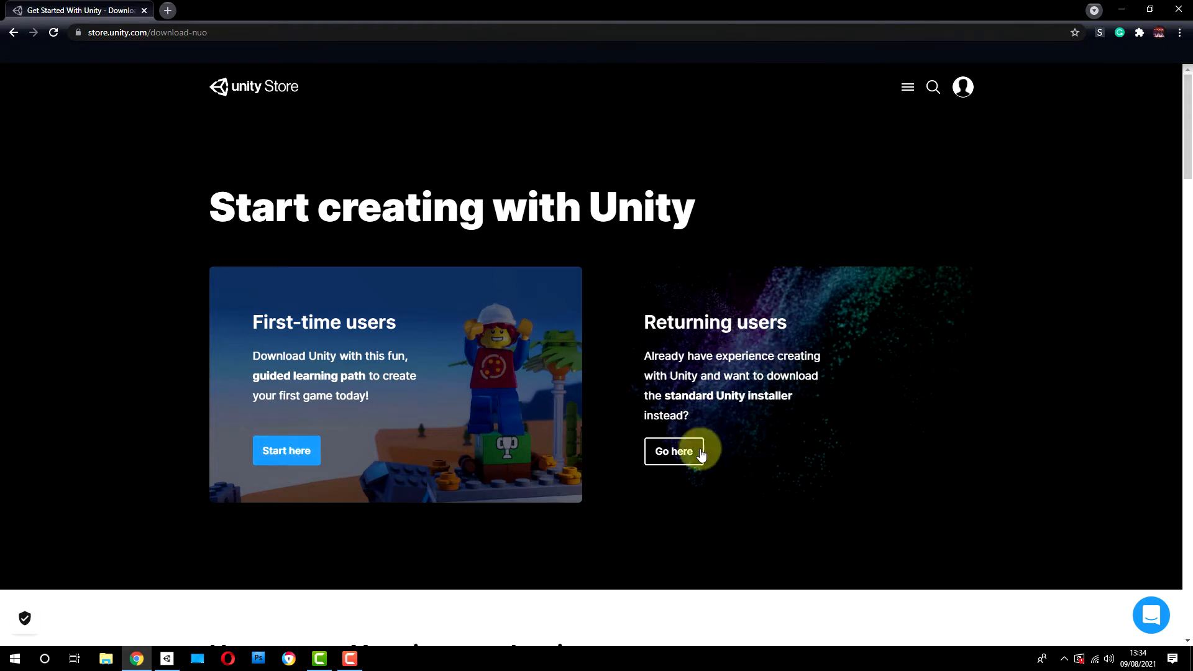
left_click(672, 452)
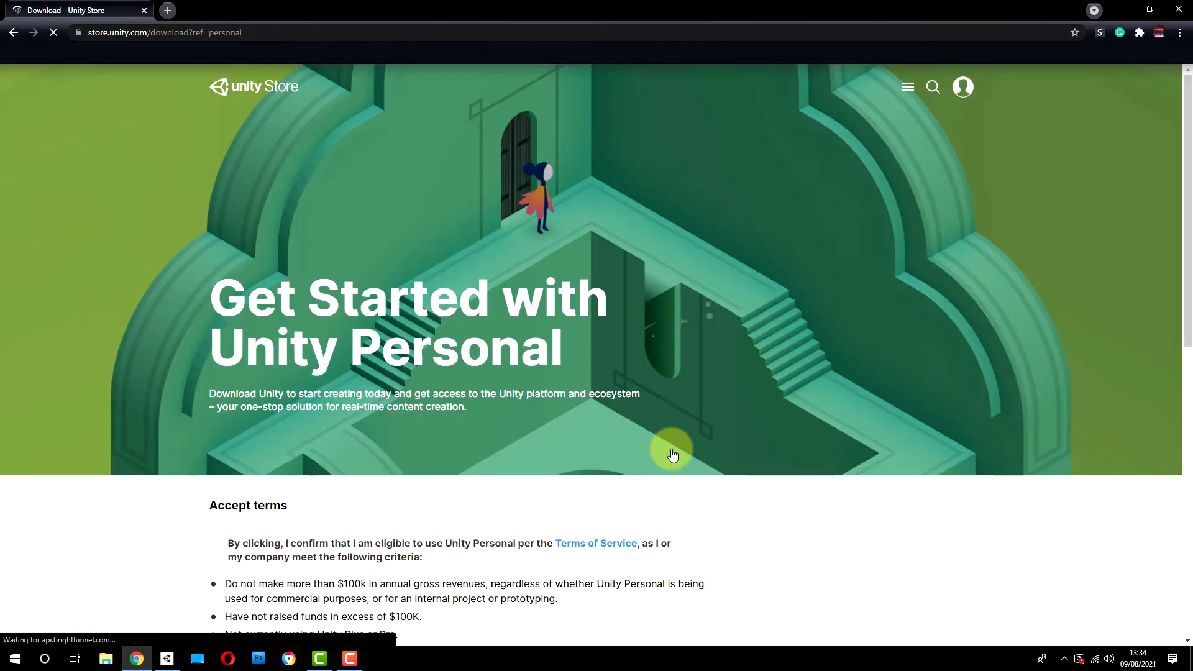
Step: Confirm eligibility under the Unity Personal terms and download the Unity Hub installer
scroll(892, 274, "down", 1)
scroll(889, 273, "down", 3)
left_click(215, 293)
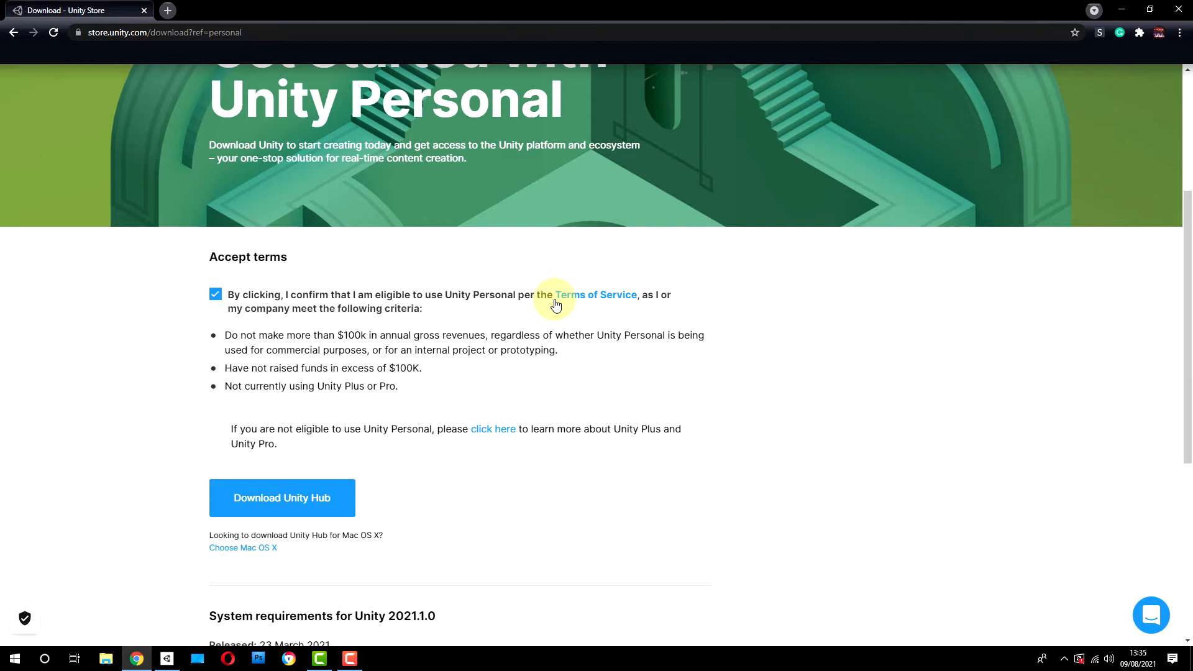
left_click(282, 500)
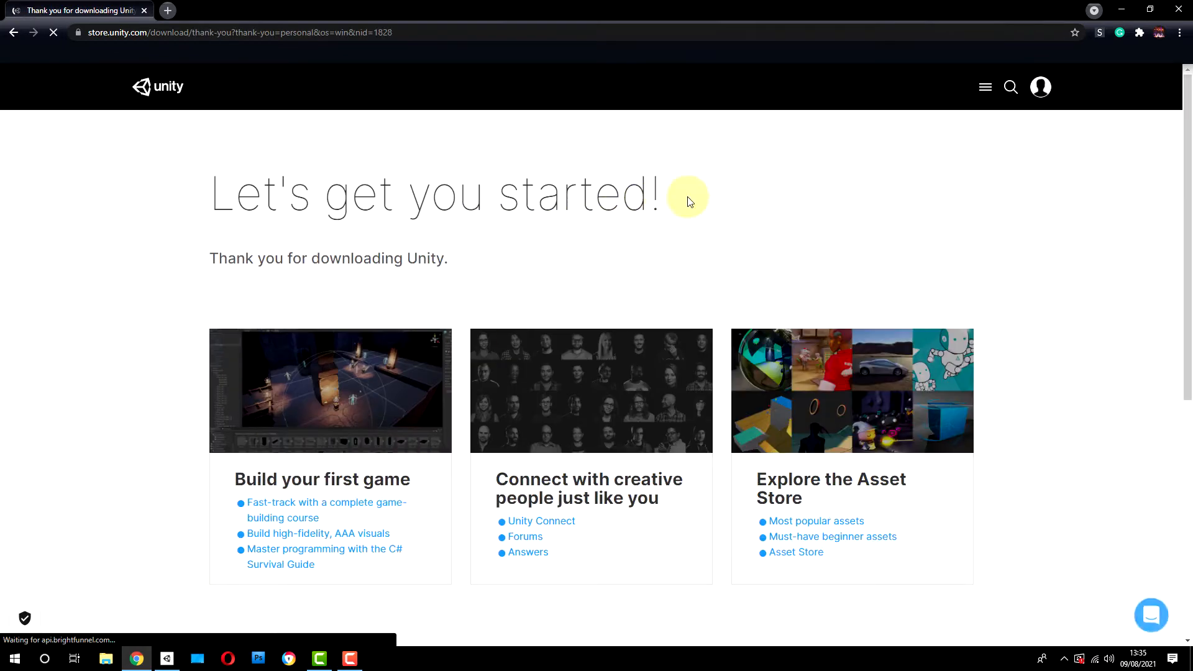
Step: Cancel the UnityHubSetup.exe download
scroll(211, 344, "down", 2)
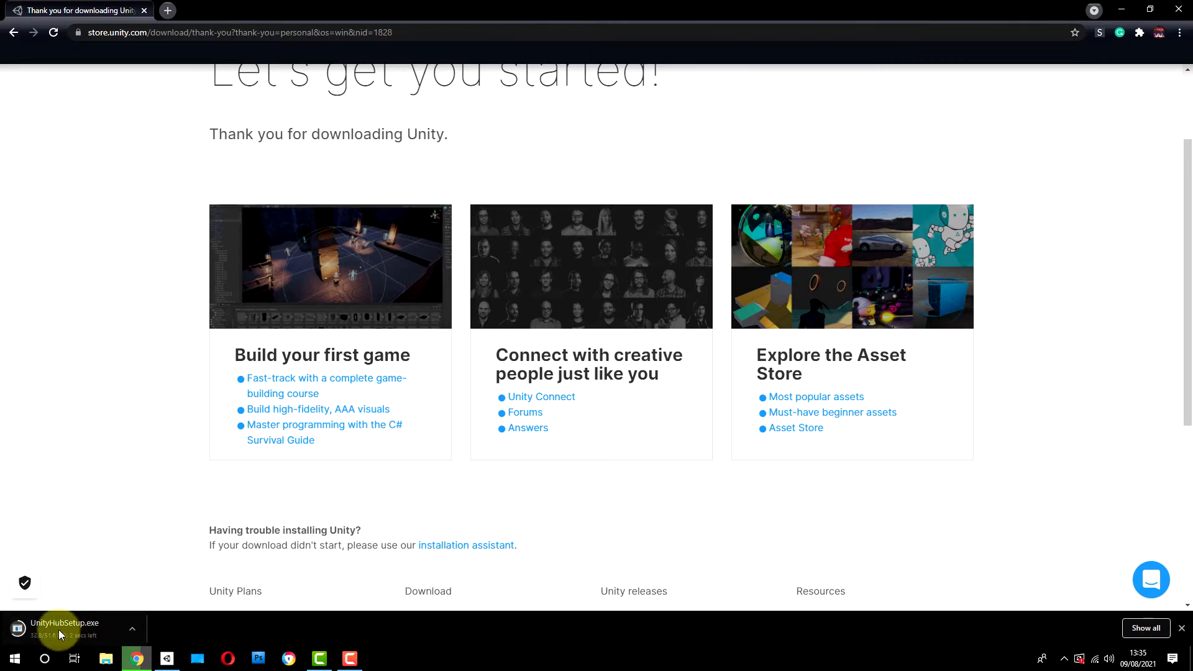
left_click(131, 629)
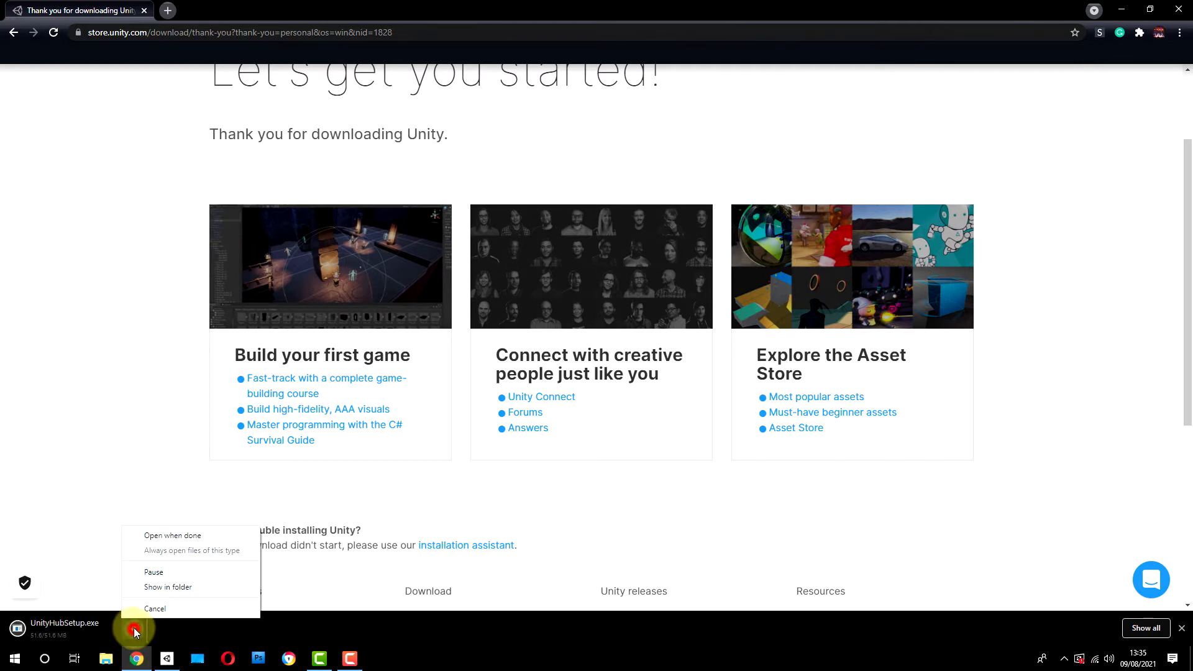
left_click(141, 609)
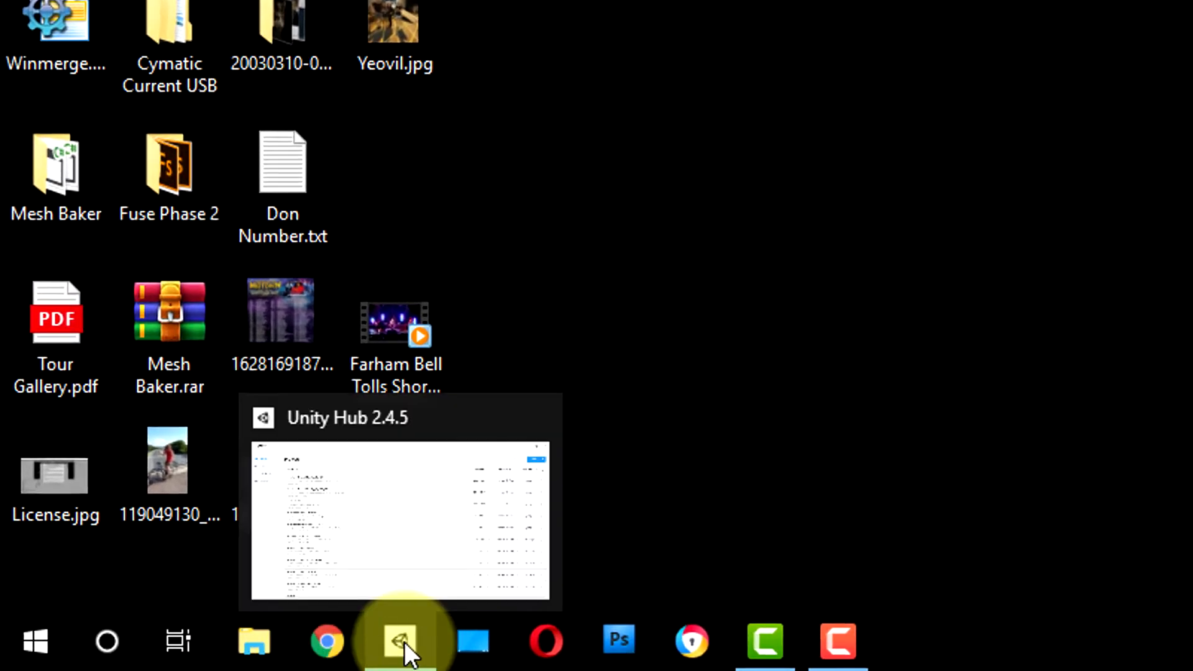
Step: Switch to the already installed Unity Hub and show the installed Unity versions
left_click(401, 641)
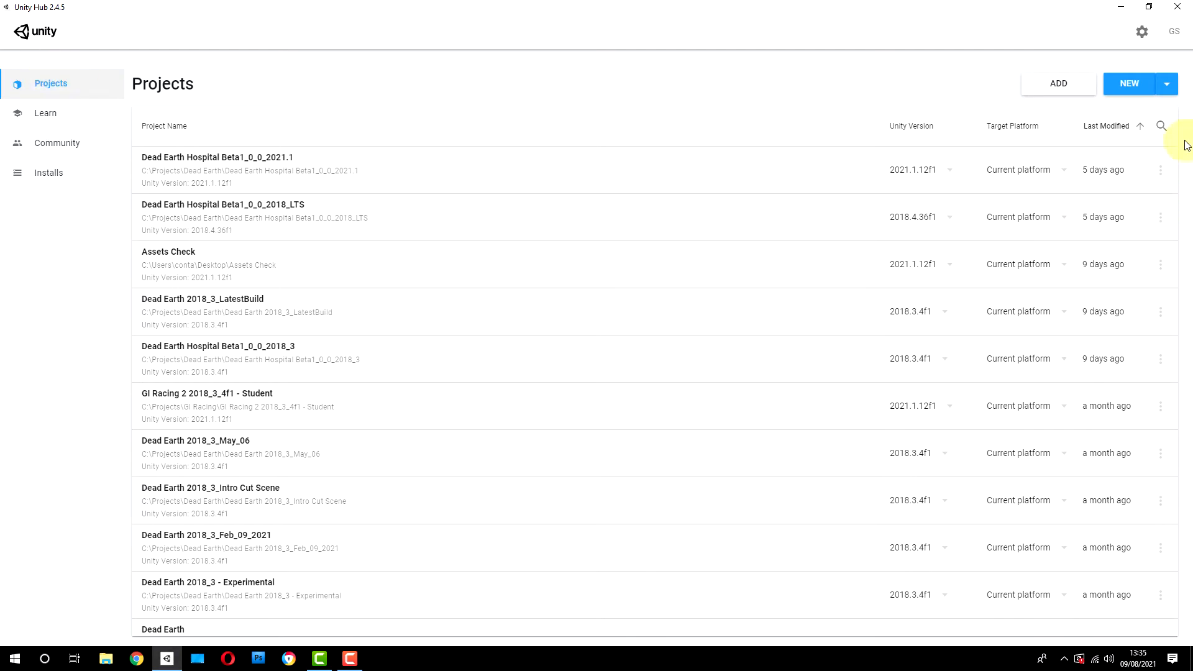
left_click_drag(1175, 157, 1174, 87)
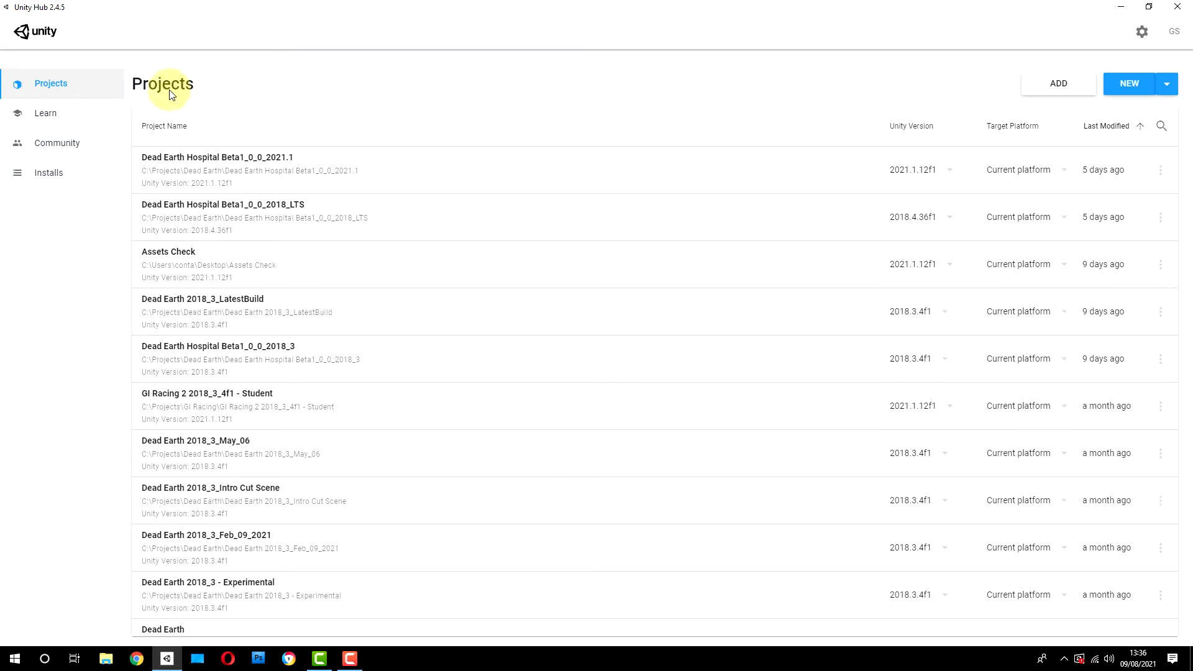
left_click(38, 176)
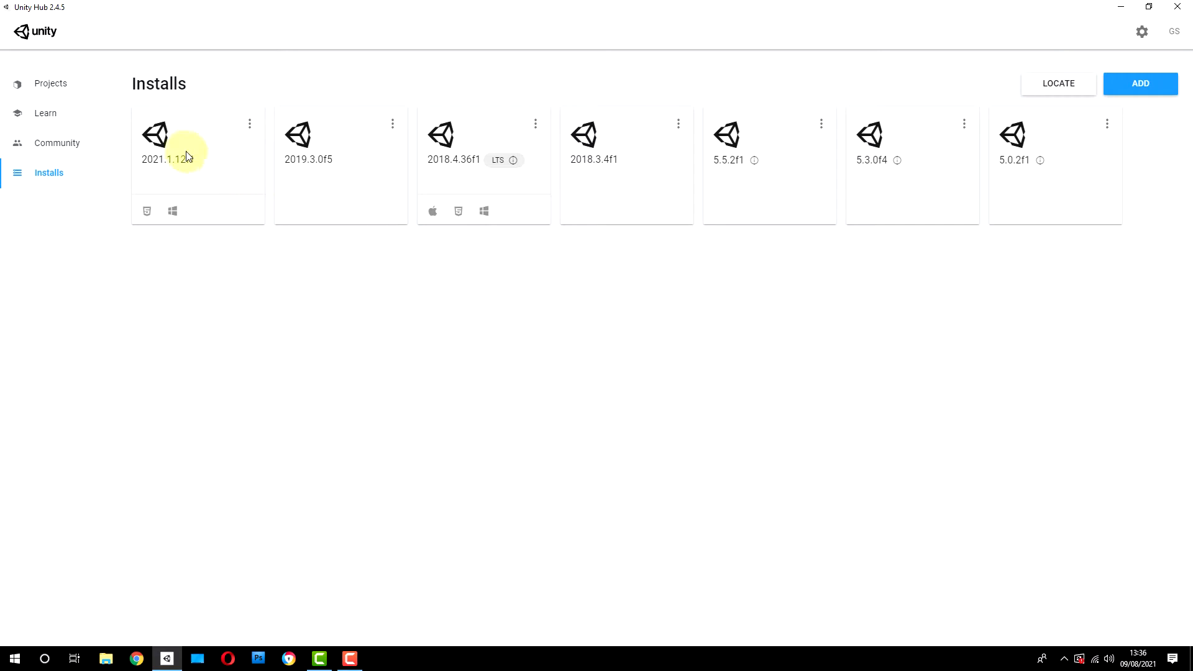
mouse_move(168, 164)
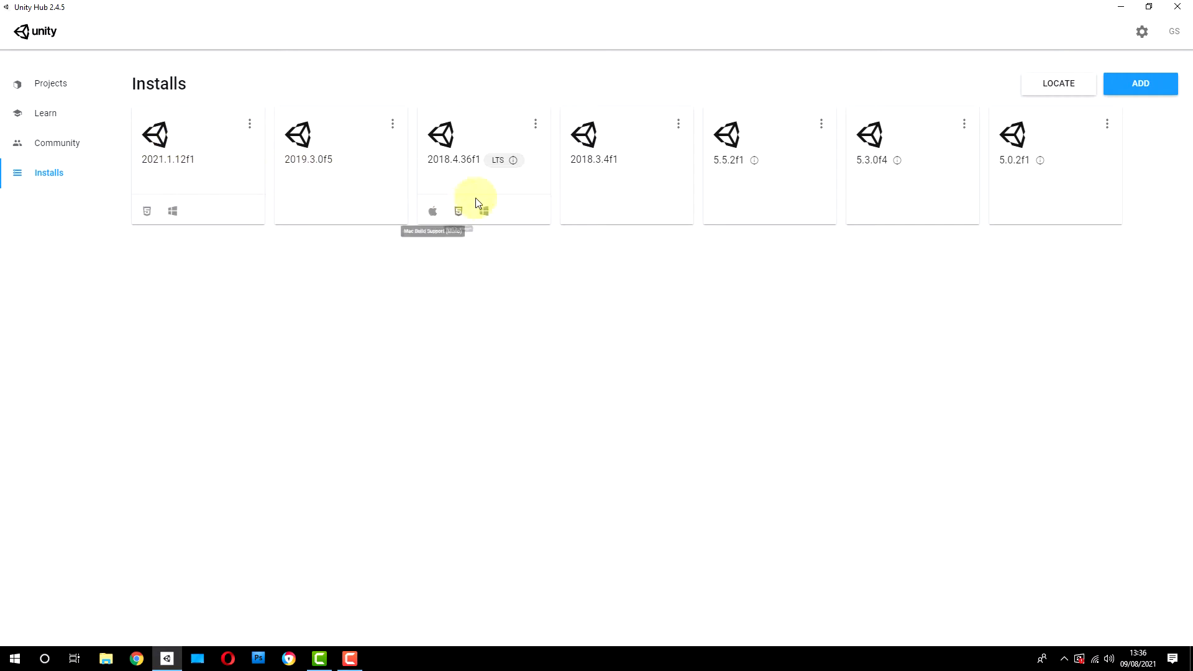
mouse_move(467, 164)
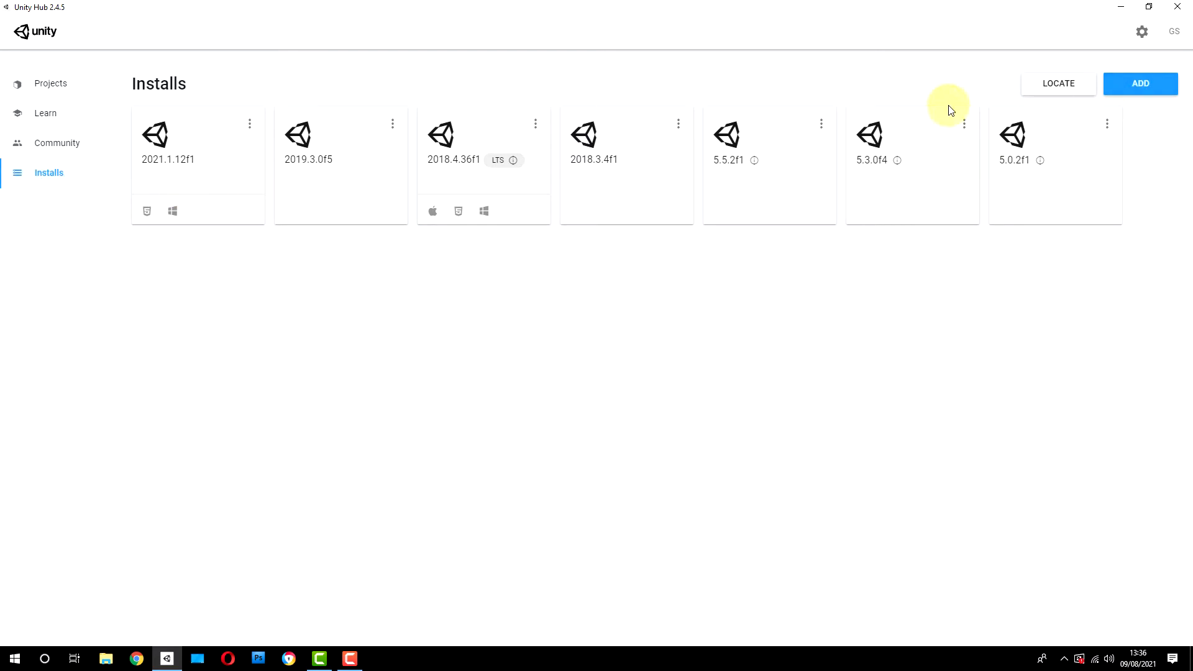
Step: Start adding a Unity version and review the offered releases, leaving the recommended Unity 2020.3.15f2 (LTS) selected
left_click(1175, 88)
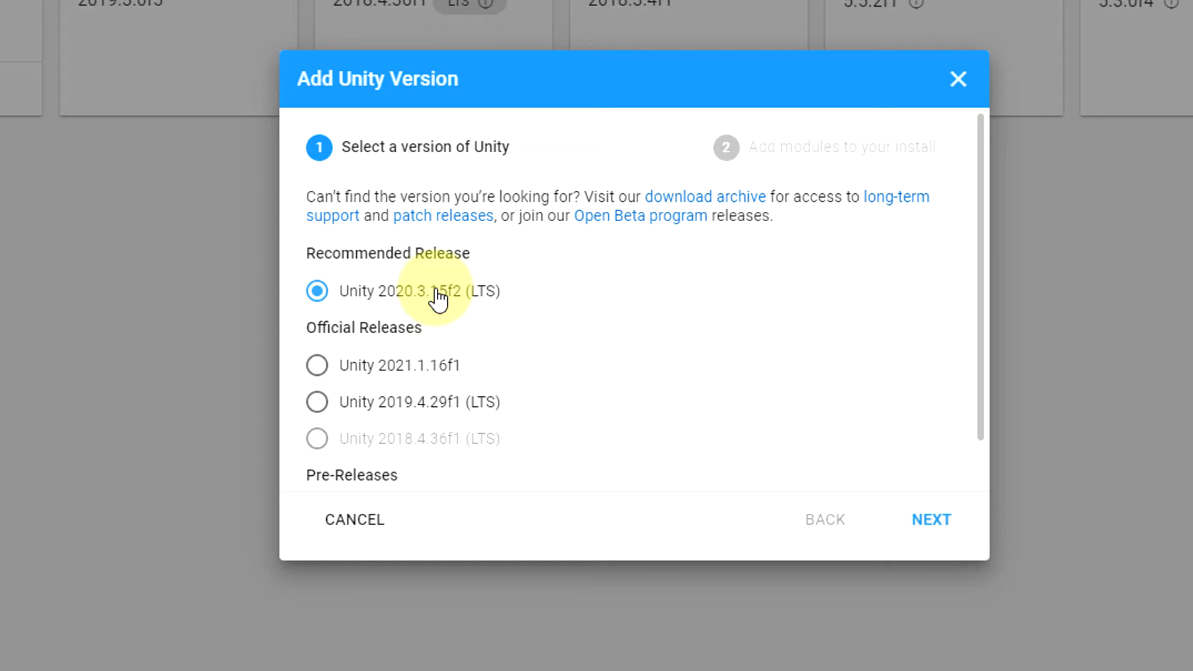
scroll(435, 304, "down", 1)
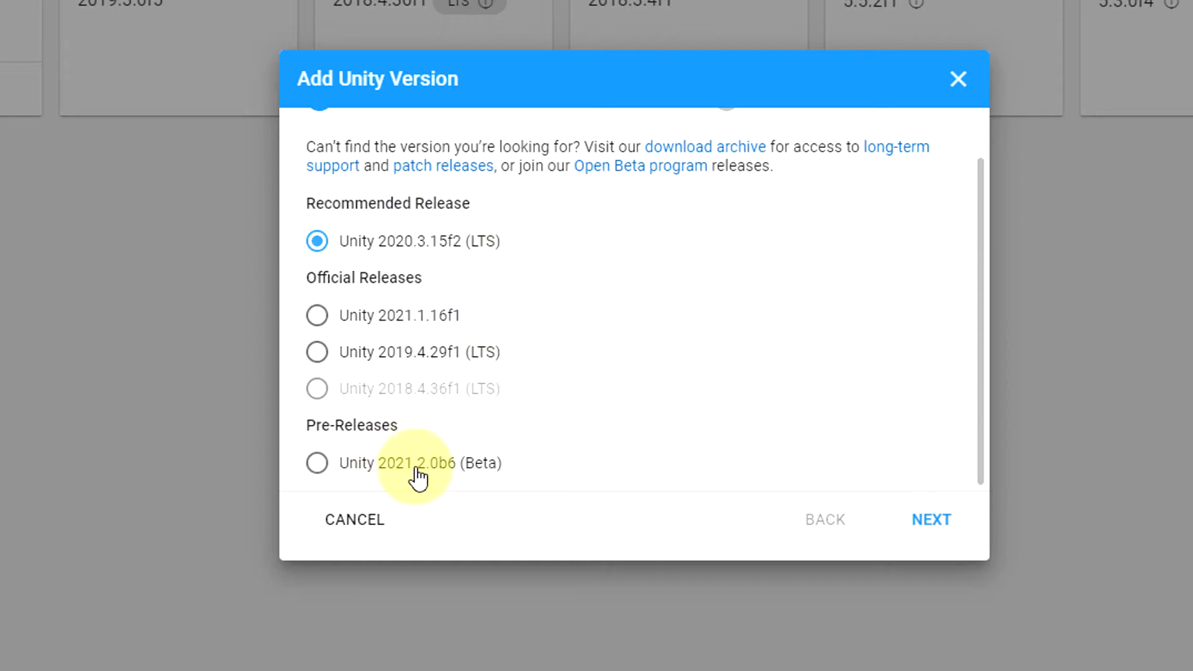
left_click(320, 463)
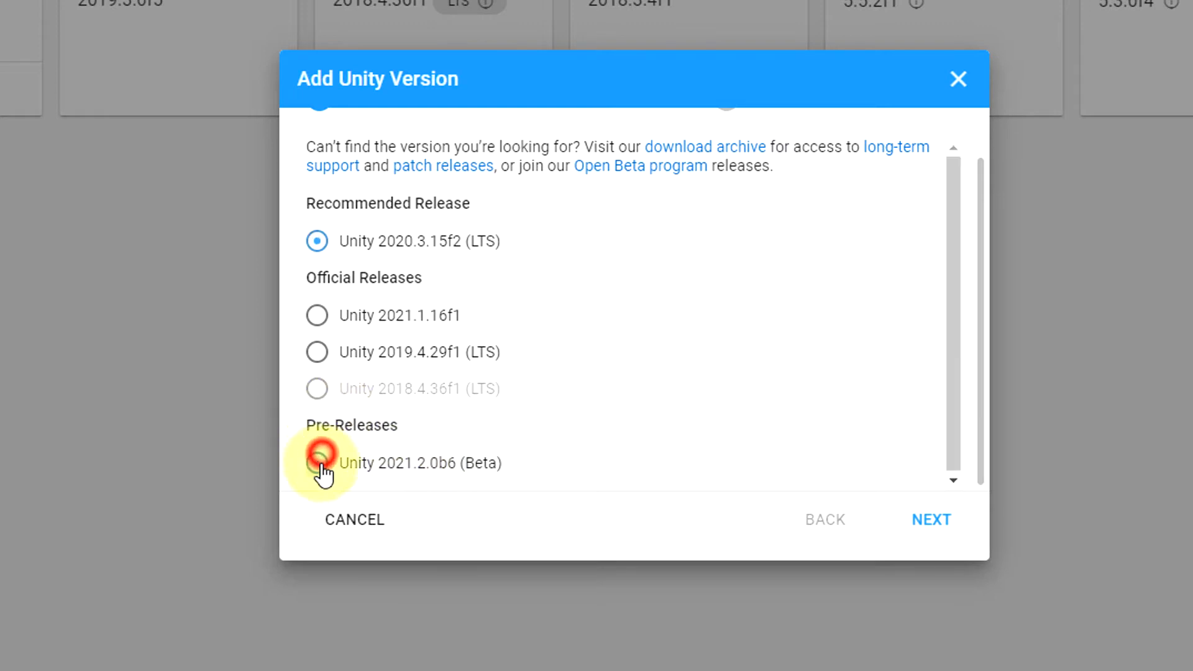
left_click(318, 242)
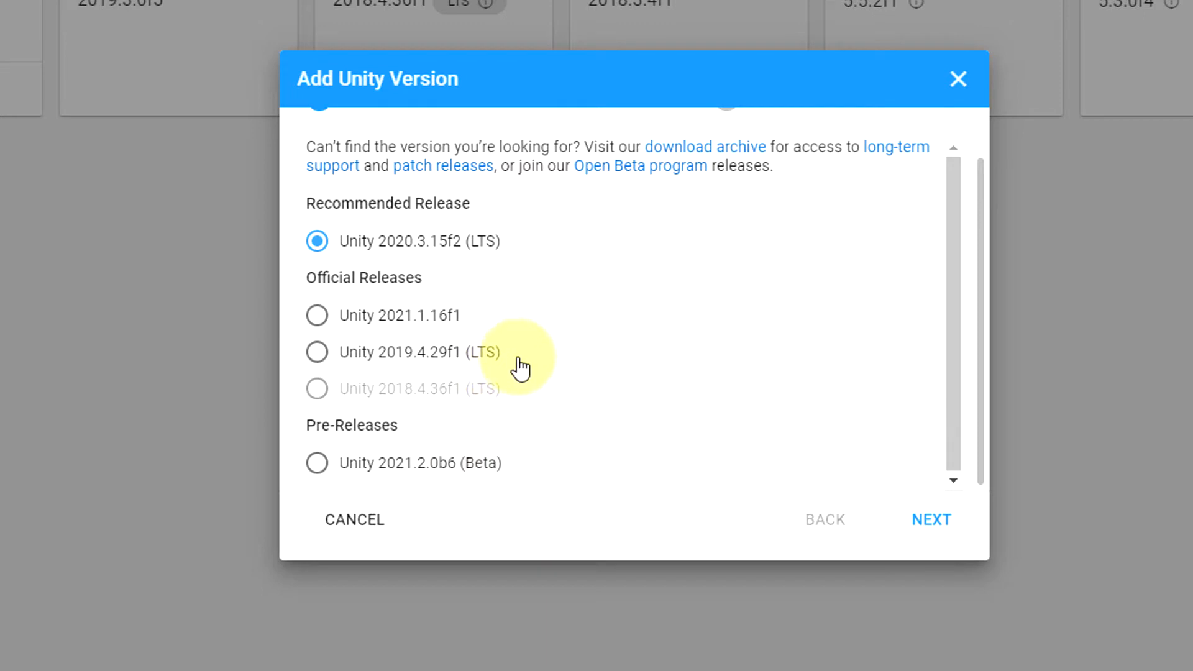
scroll(519, 367, "down", 1)
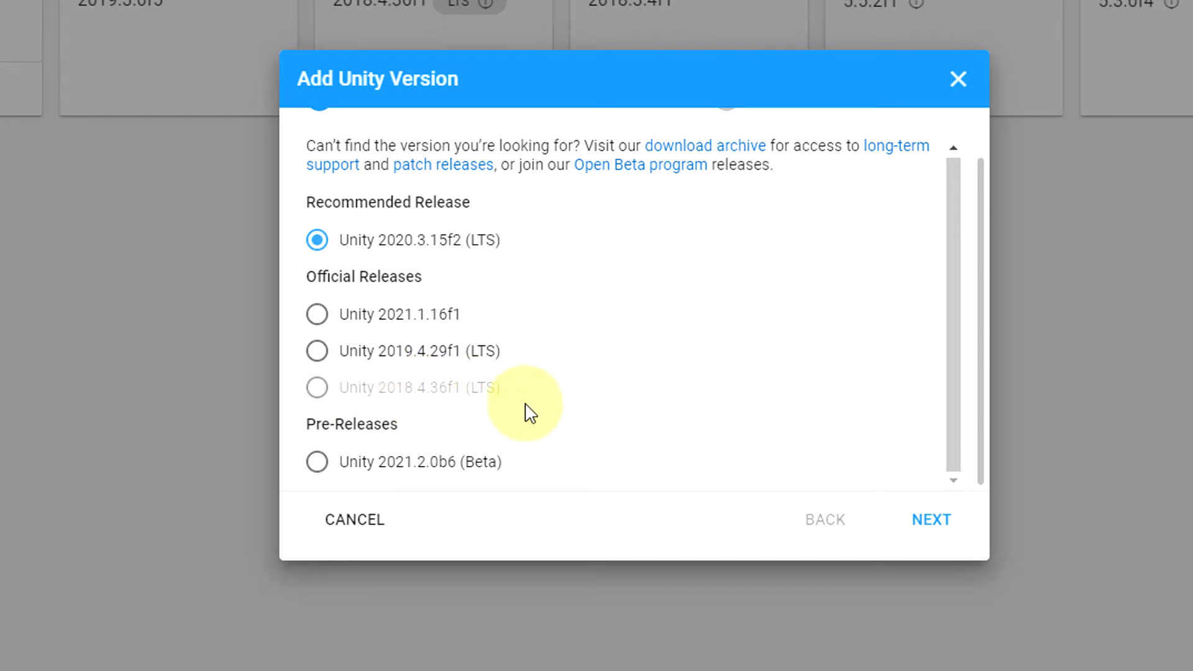
left_click(315, 392)
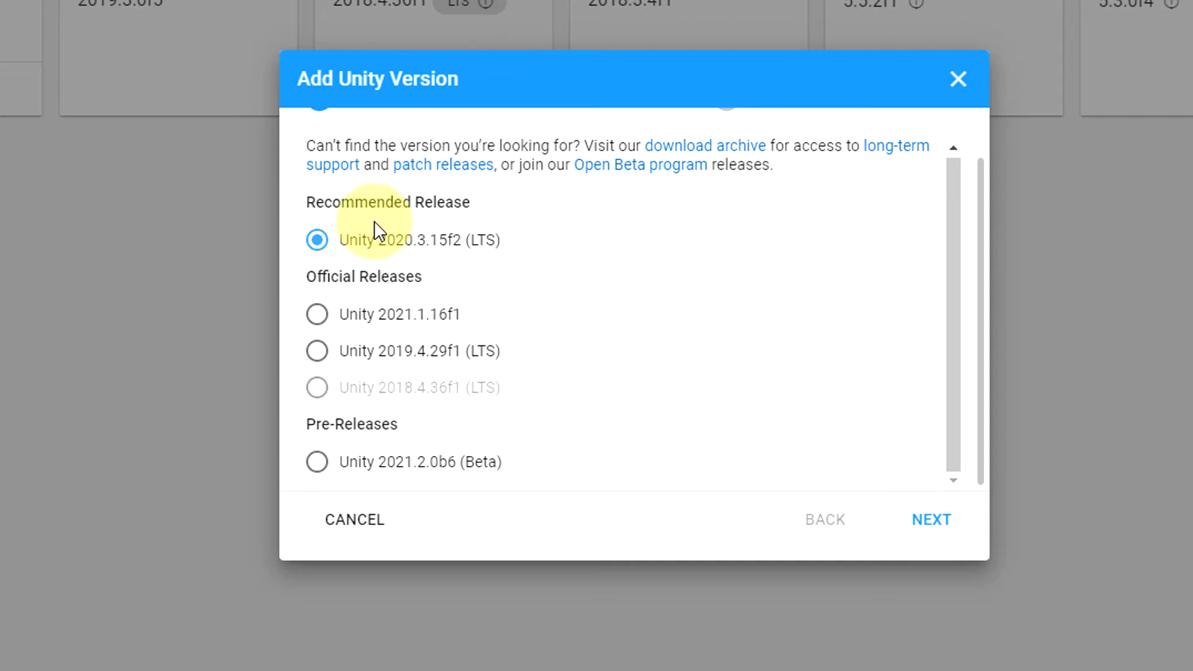
left_click(319, 393)
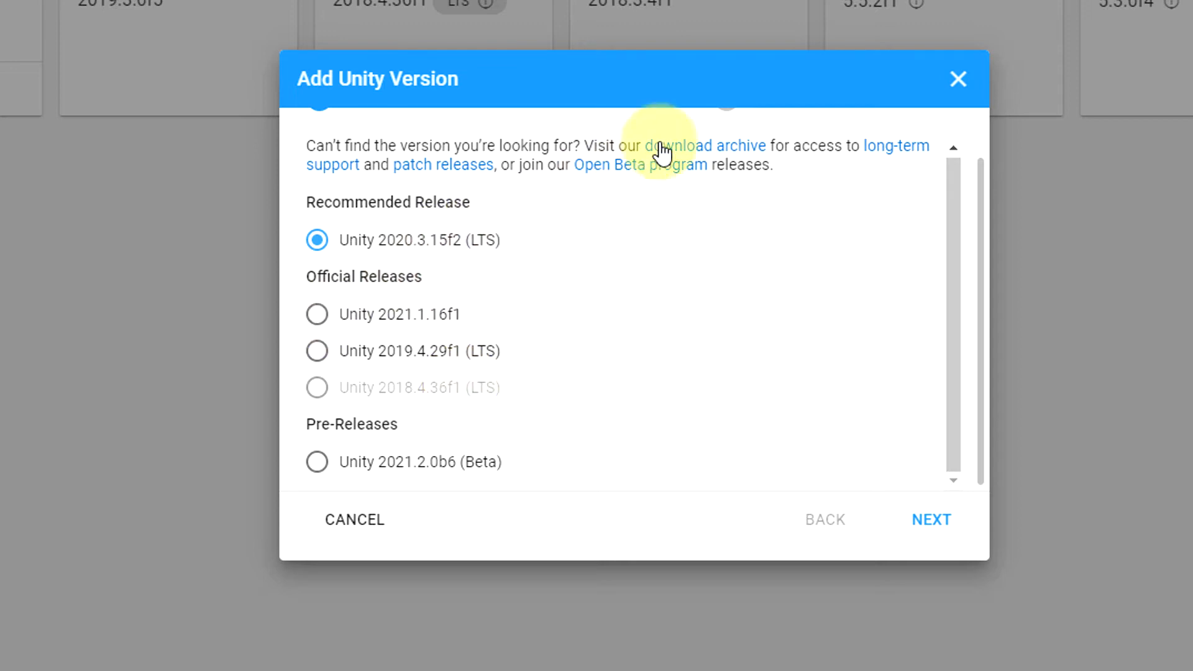
Step: Open the Unity download archive in the browser and examine the older releases listed under Unity 2018.x and 2017.x
left_click(703, 148)
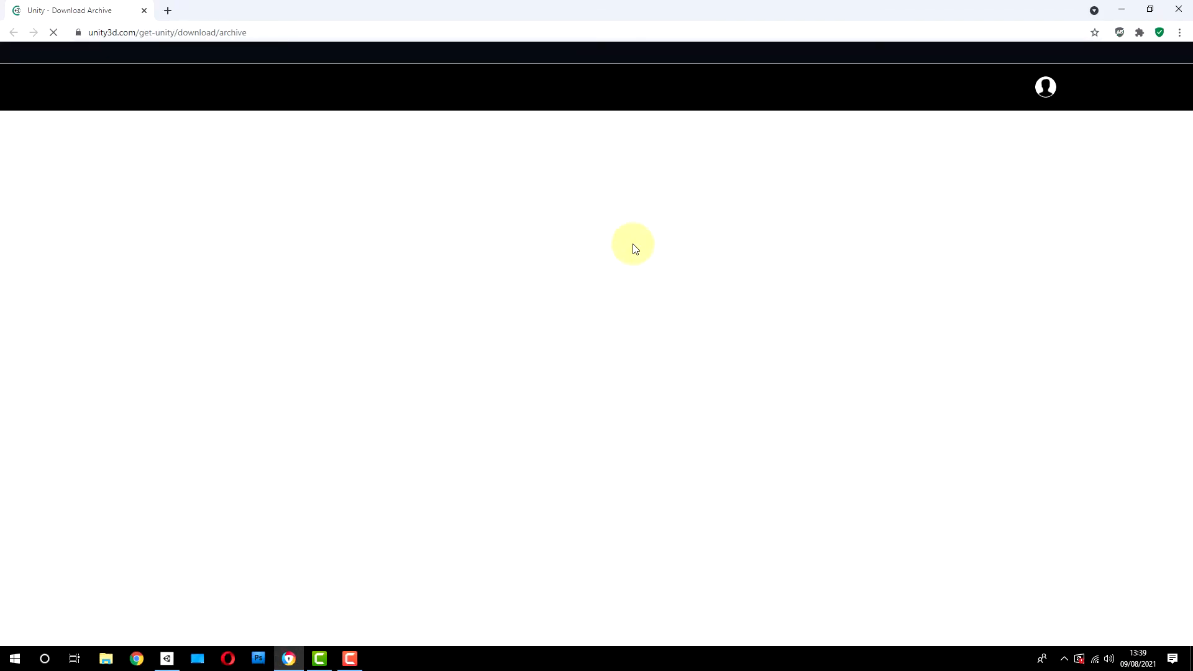
scroll(341, 243, "down", 3)
left_click(341, 246)
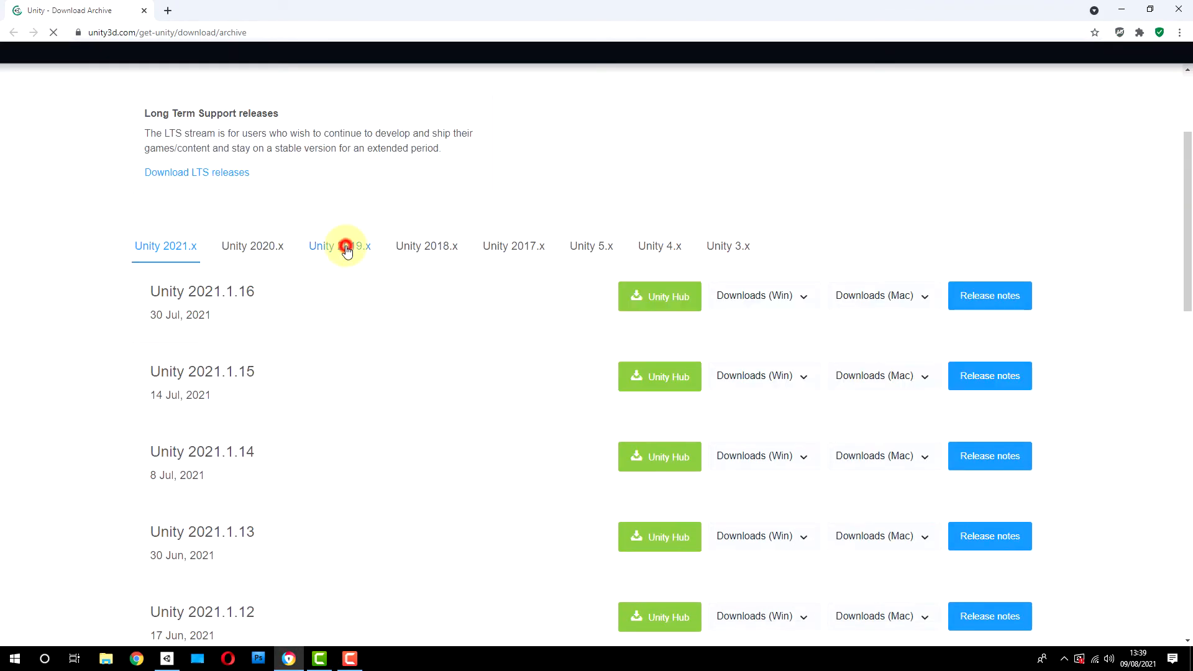
scroll(323, 344, "down", 8)
scroll(325, 335, "up", 10)
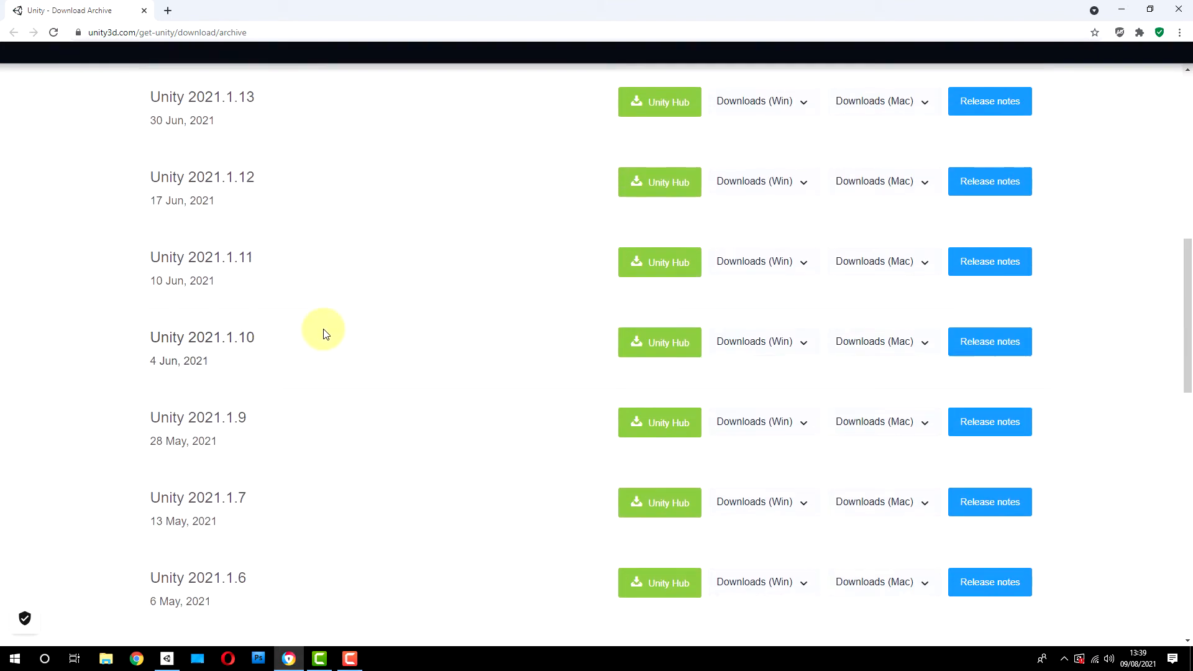
left_click(426, 370)
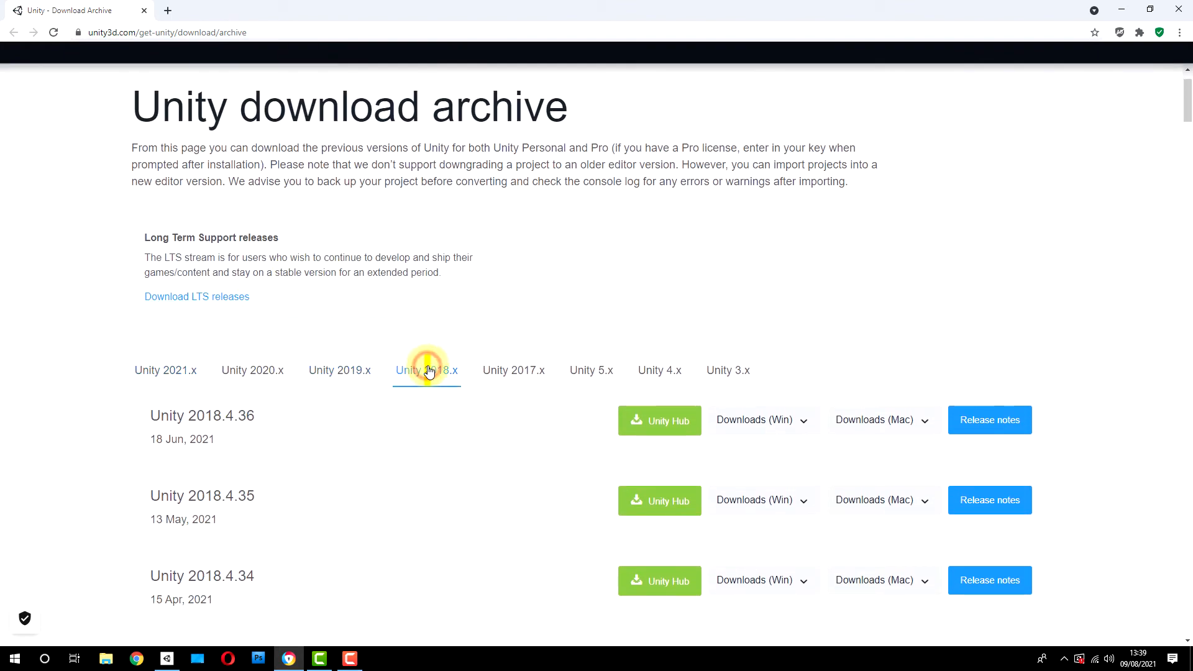
left_click(508, 371)
scroll(335, 361, "down", 20)
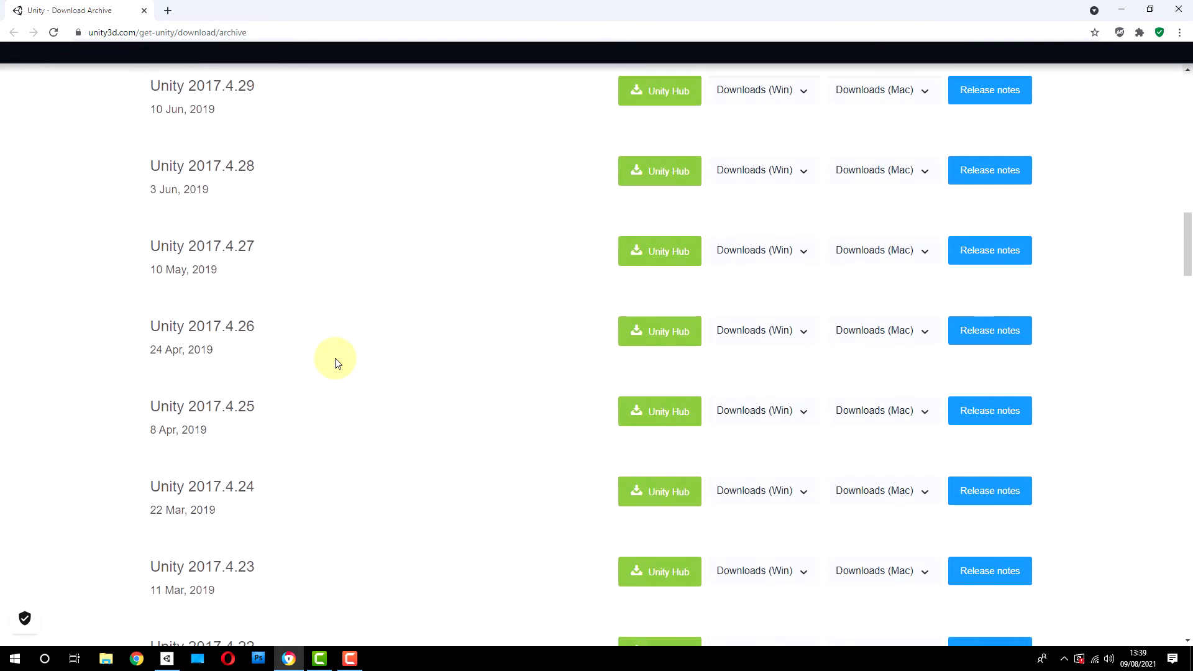
scroll(338, 362, "down", 9)
scroll(339, 360, "up", 20)
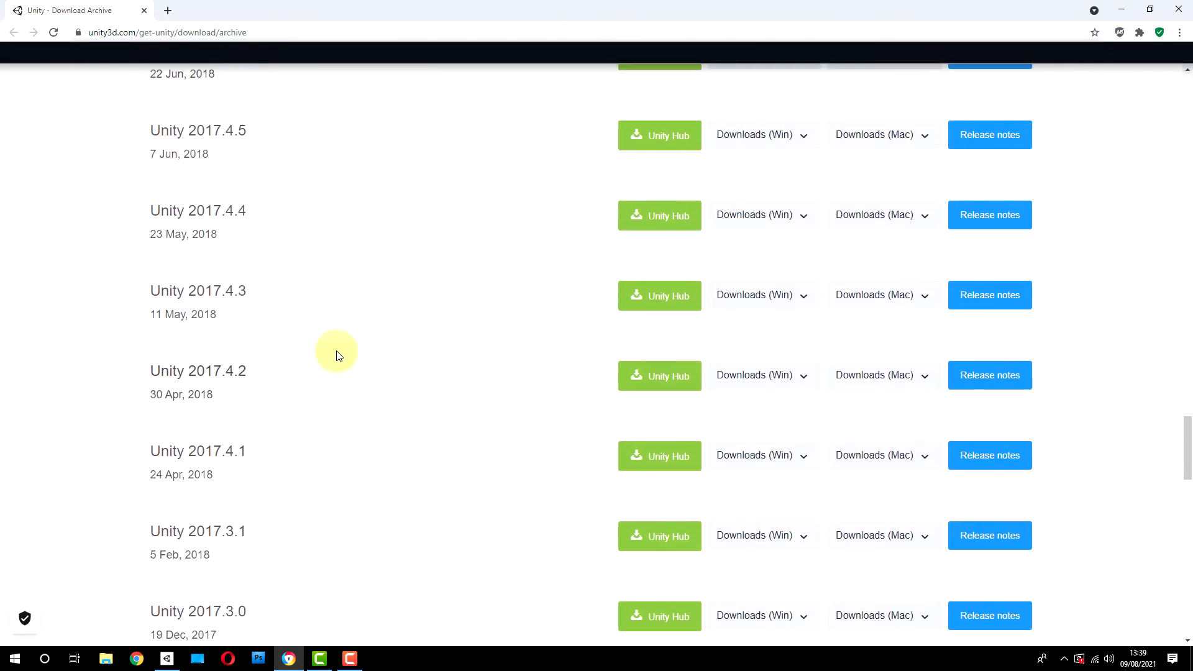
scroll(337, 342, "up", 10)
scroll(338, 338, "down", 4)
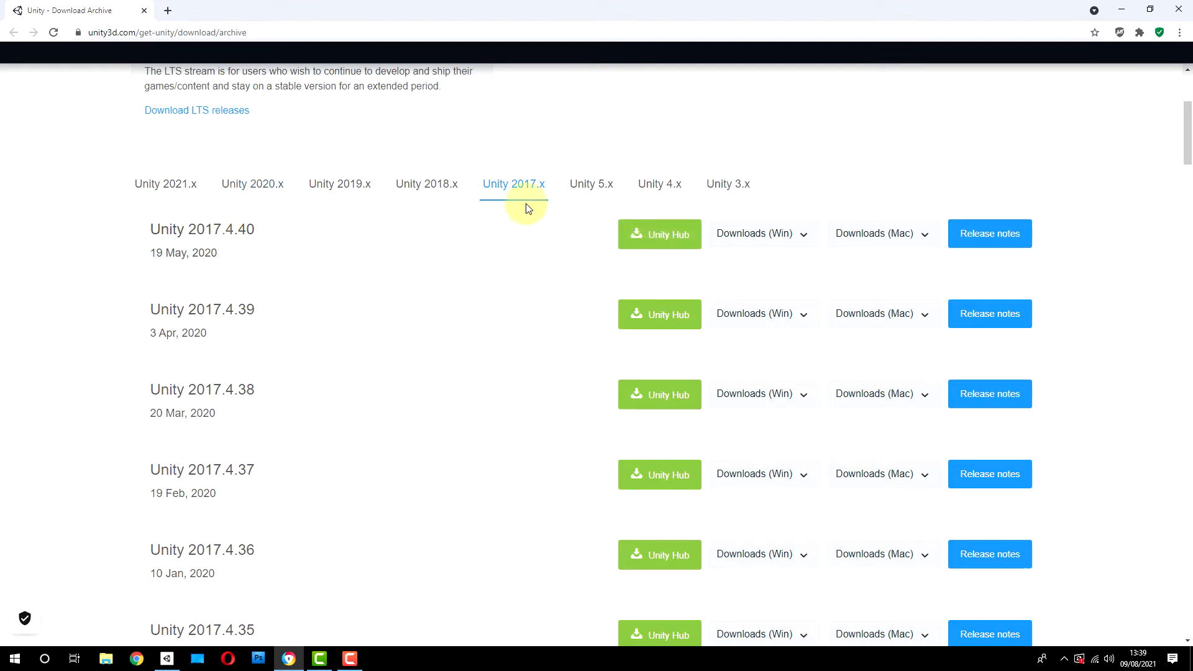
Step: Choose Unity 5.6.7 from the 5.x archive releases for installation through Unity Hub
left_click(592, 183)
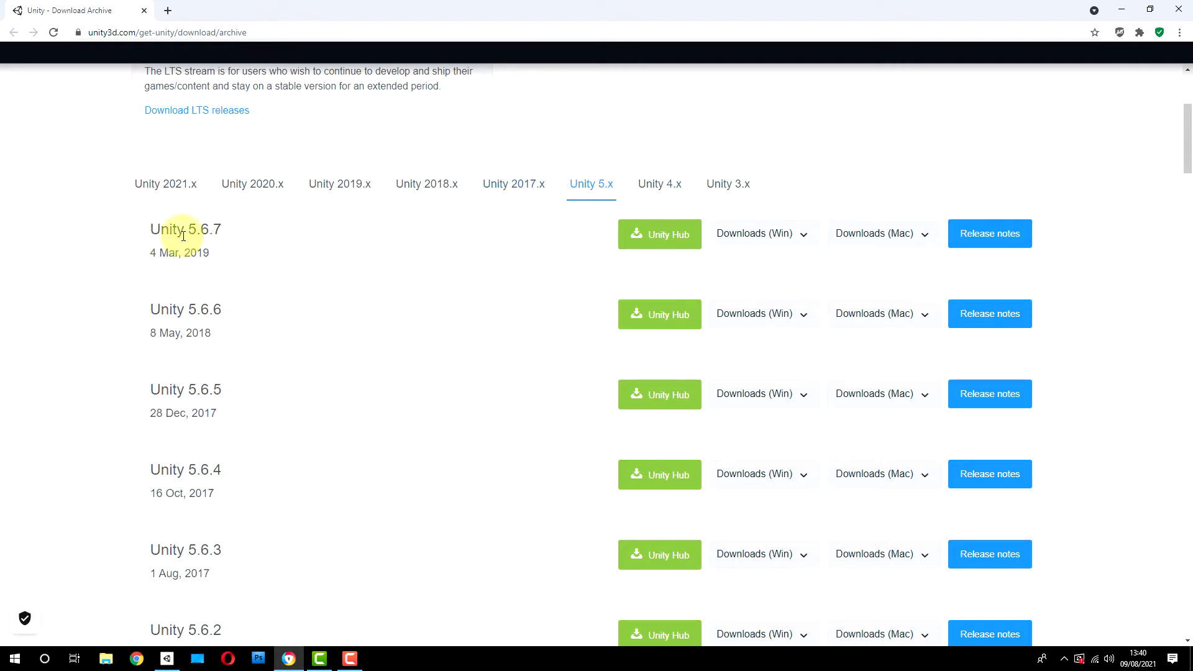
left_click(677, 234)
left_click(661, 138)
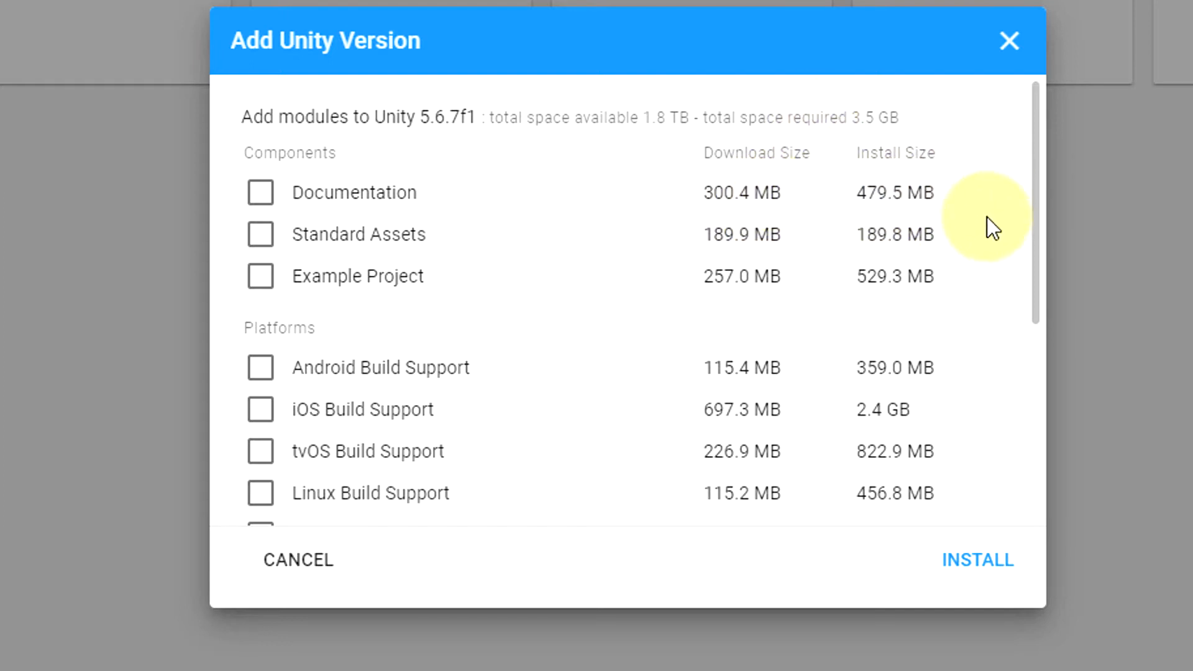
Step: Turn Standard Assets on and off again, and review the components and platform modules offered for Unity 5.6.7f1
left_click(260, 234)
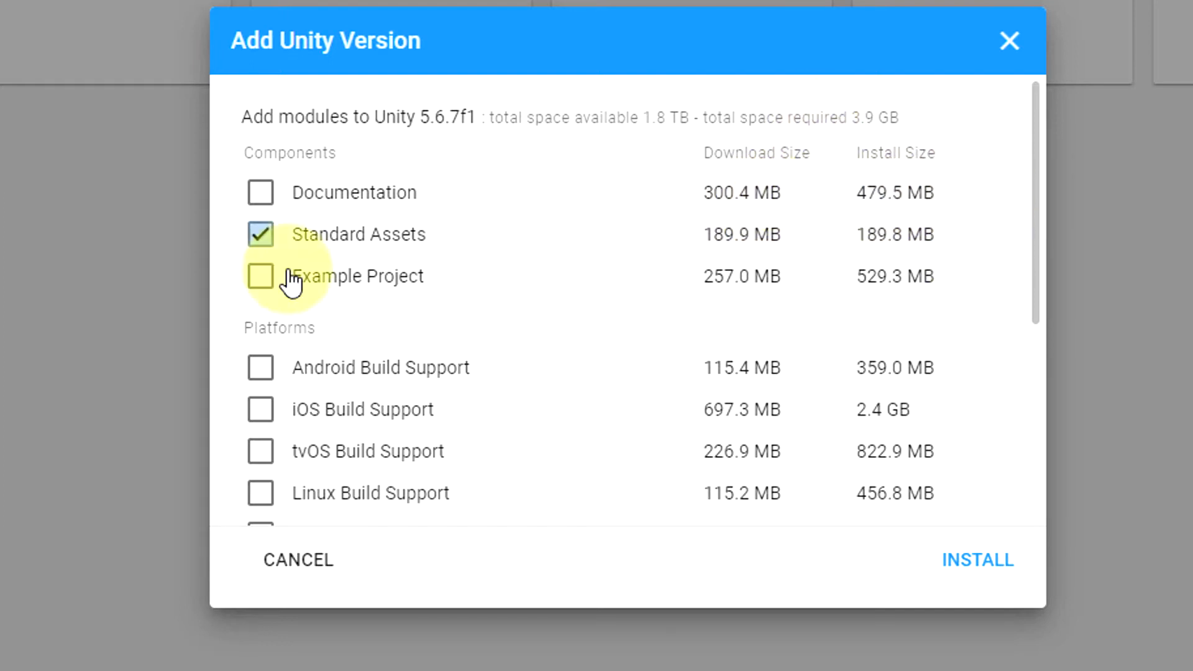
left_click(260, 239)
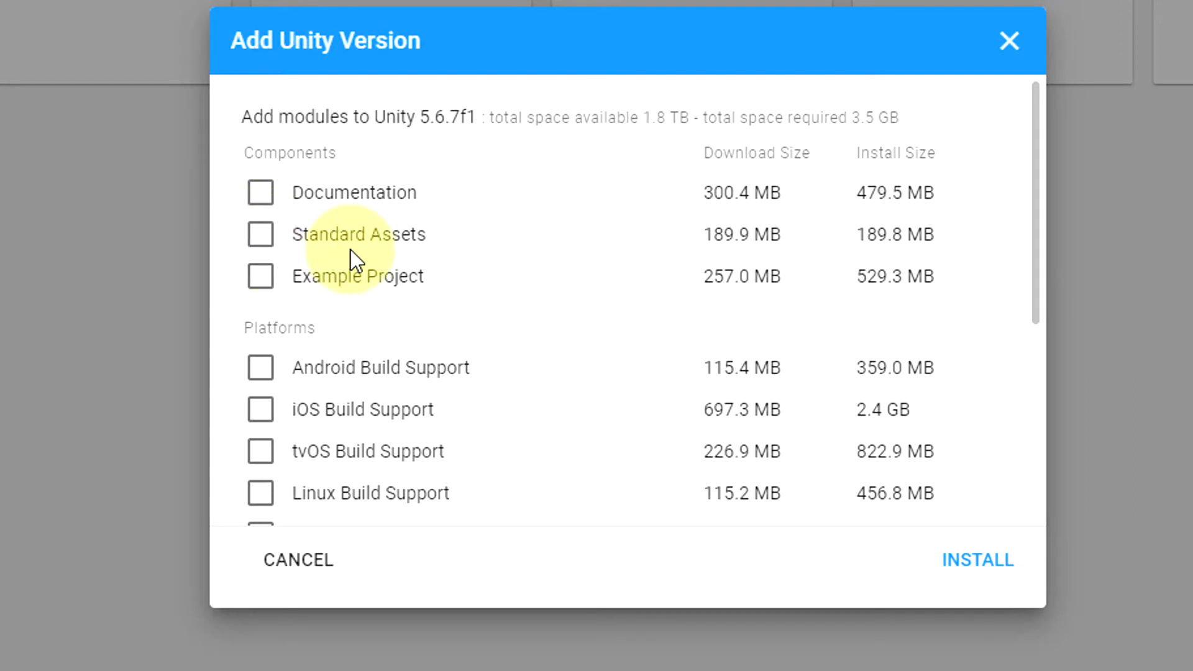
scroll(531, 345, "down", 5)
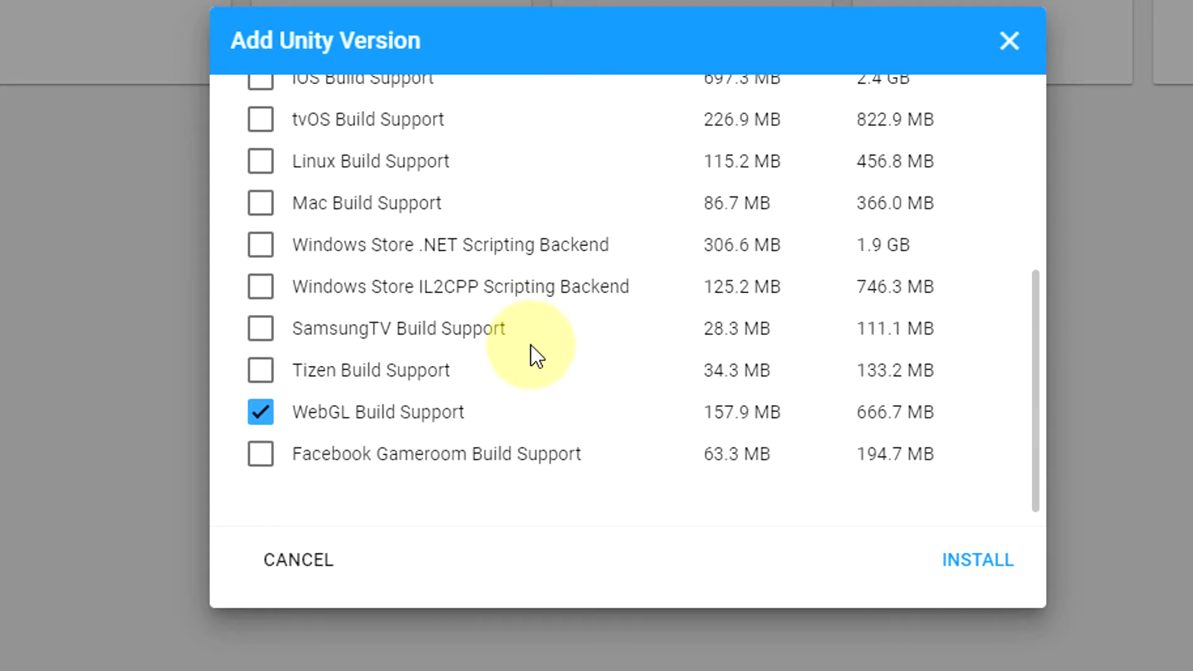
scroll(297, 228, "up", 4)
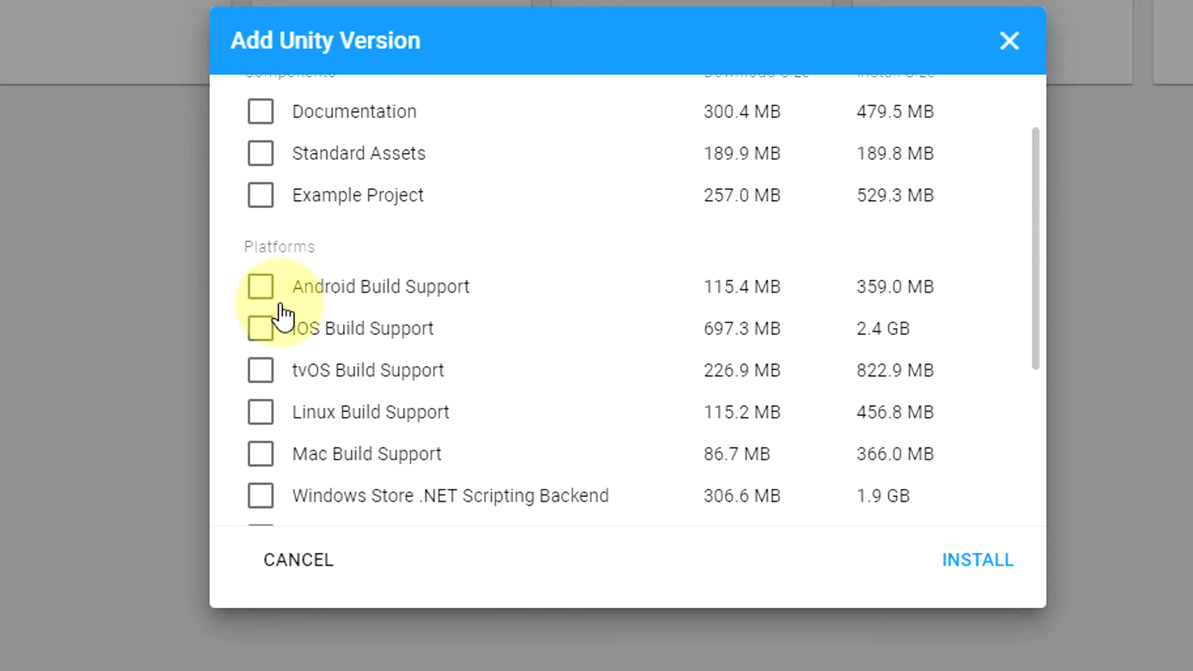
scroll(467, 298, "down", 4)
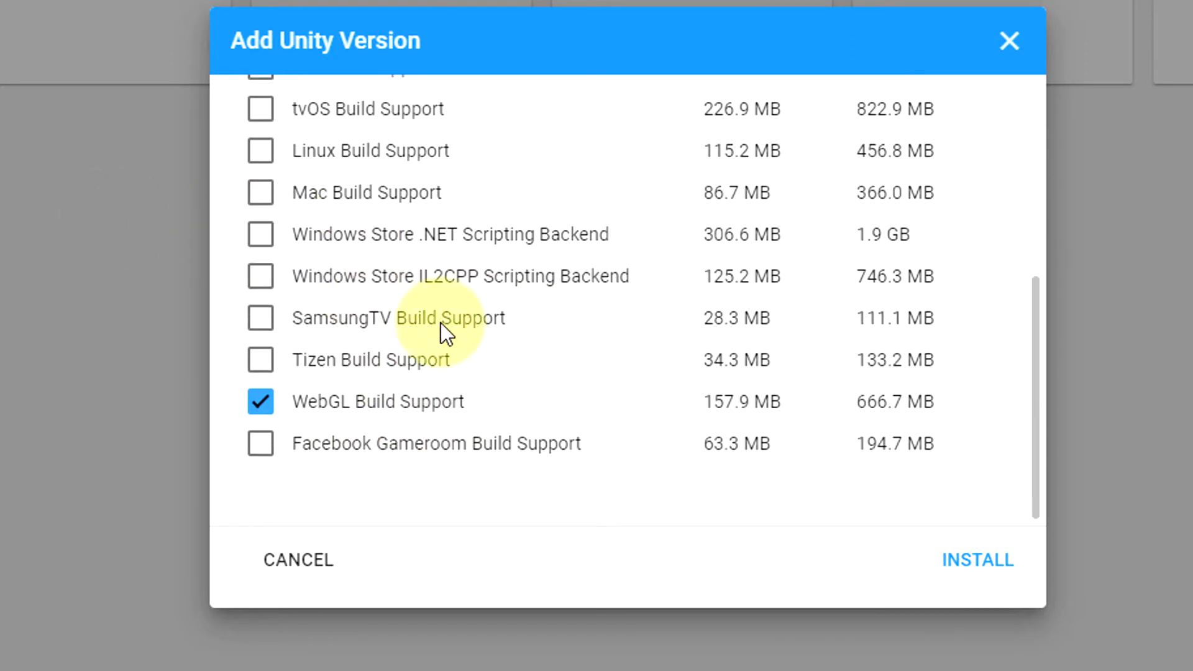
Step: Deselect WebGL Build Support for Unity 5.6.7f1 and close the module selection without installing
left_click(261, 403)
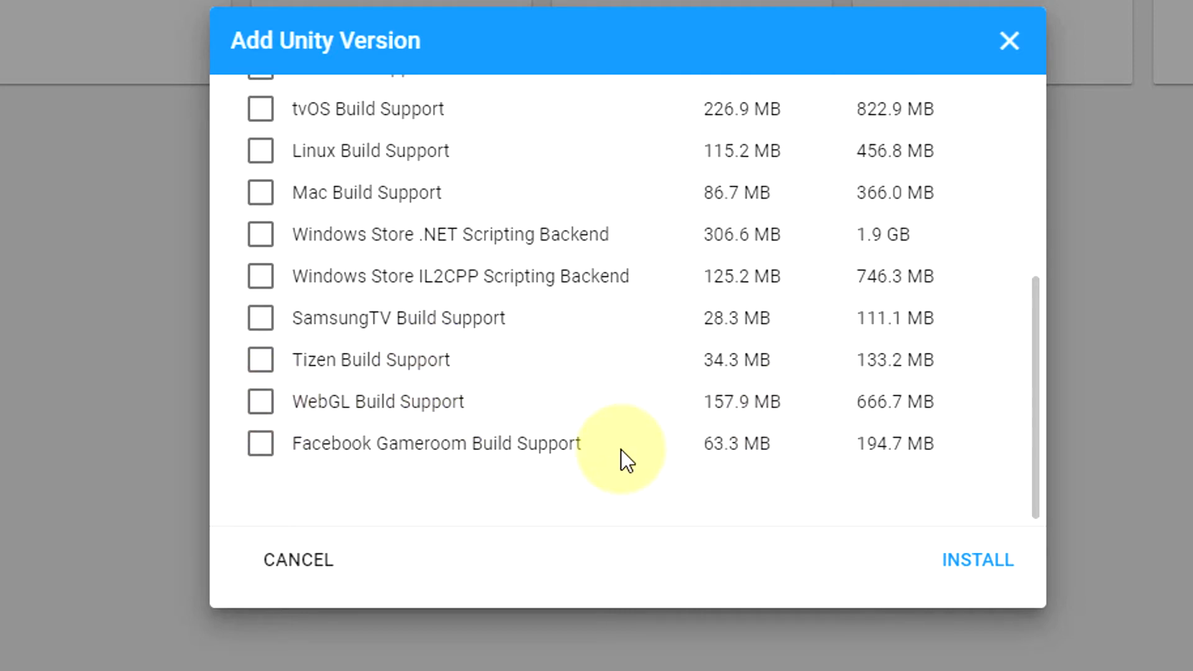
scroll(618, 456, "up", 5)
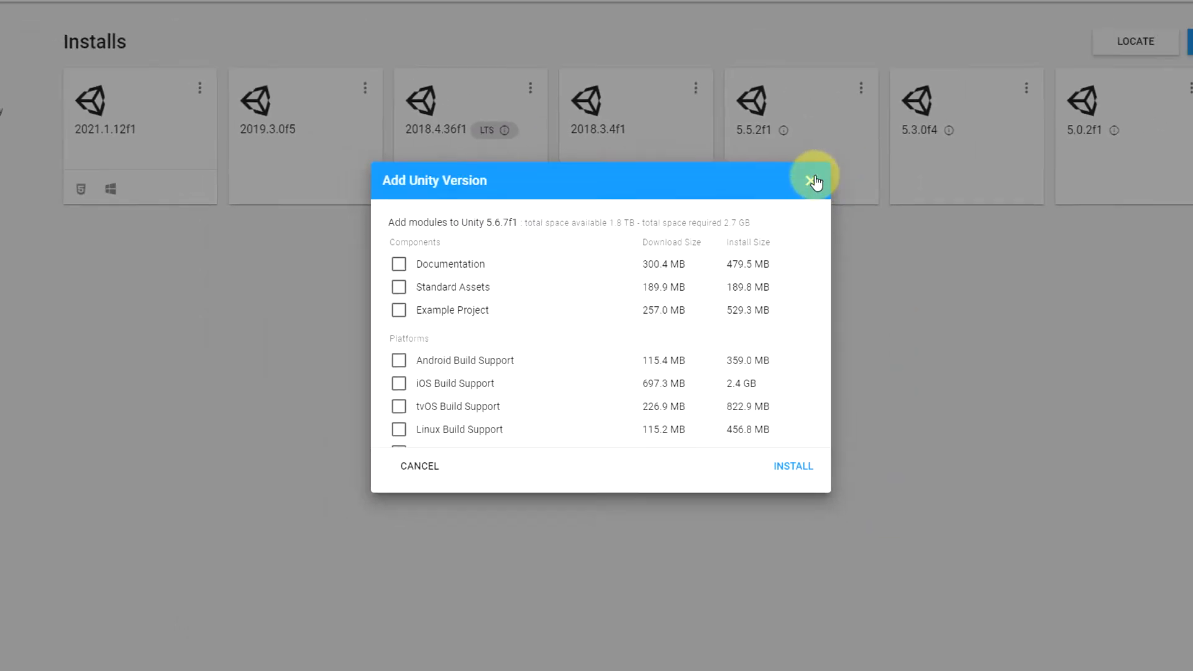
left_click(811, 181)
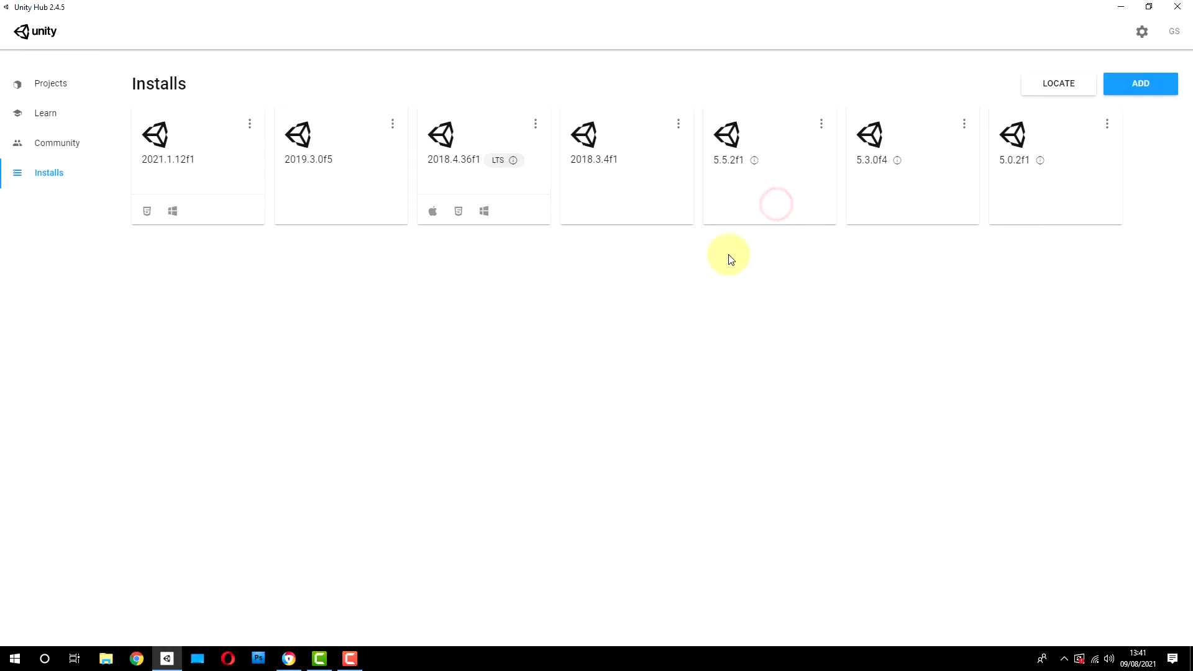
Step: Return to the Unity download archive in the browser and compare the releases listed under Unity 4.x and Unity 3.x
left_click(290, 658)
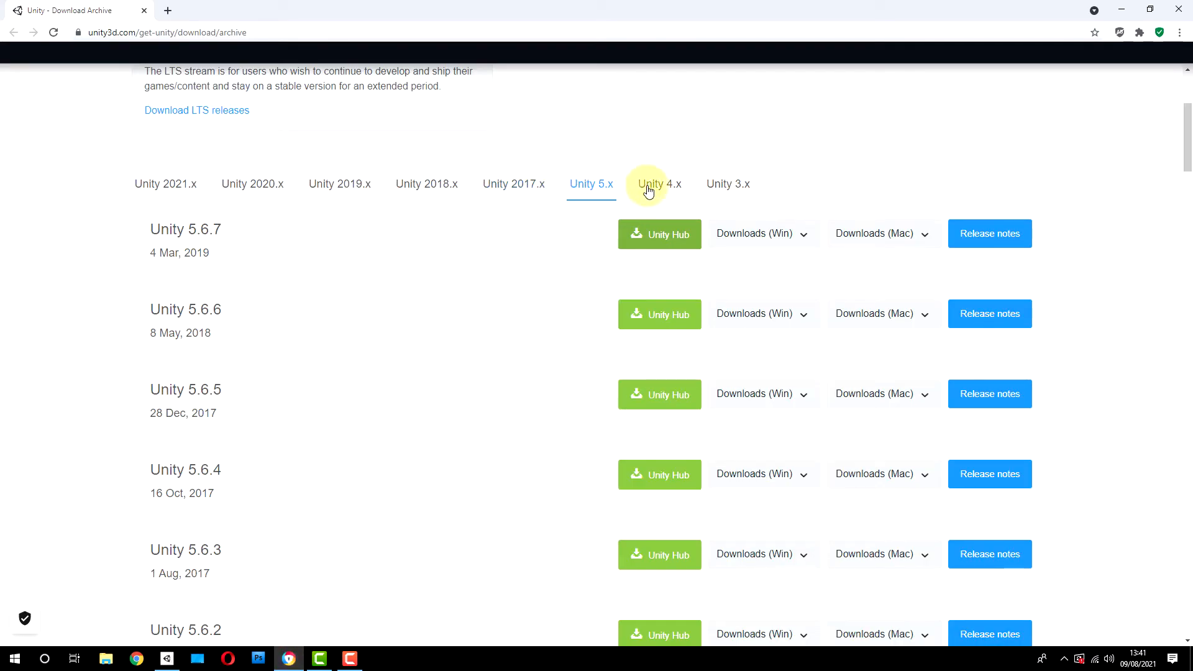
left_click(745, 183)
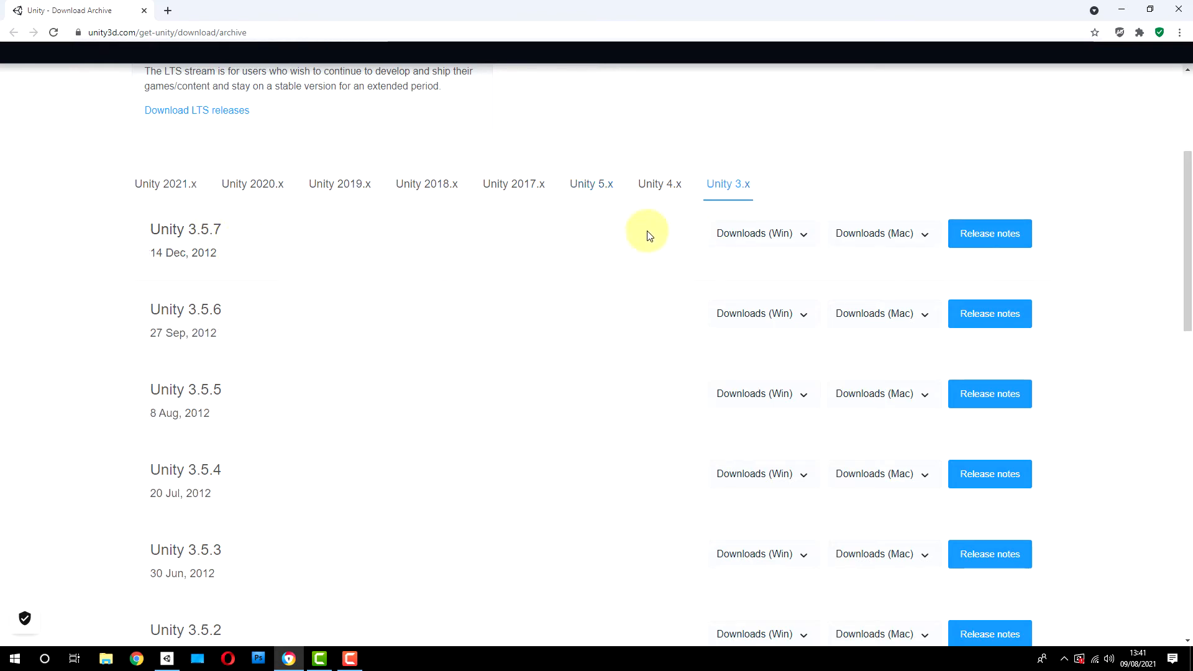
left_click(652, 183)
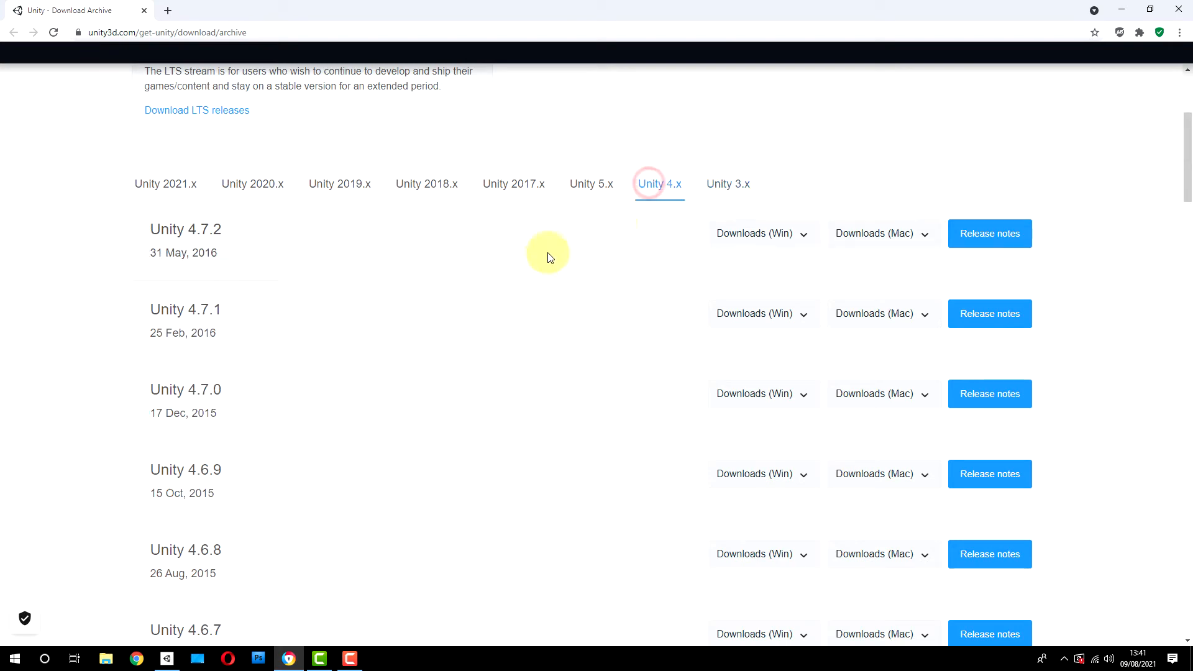
left_click(725, 184)
left_click(652, 184)
left_click(725, 187)
left_click(661, 184)
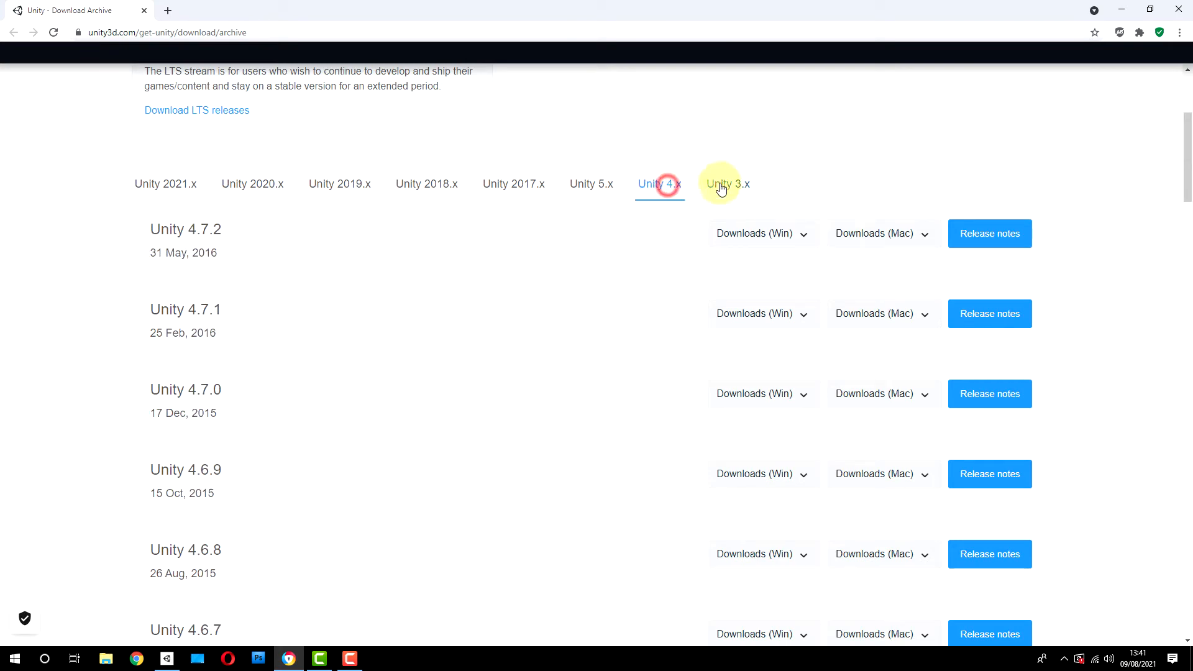
left_click(721, 186)
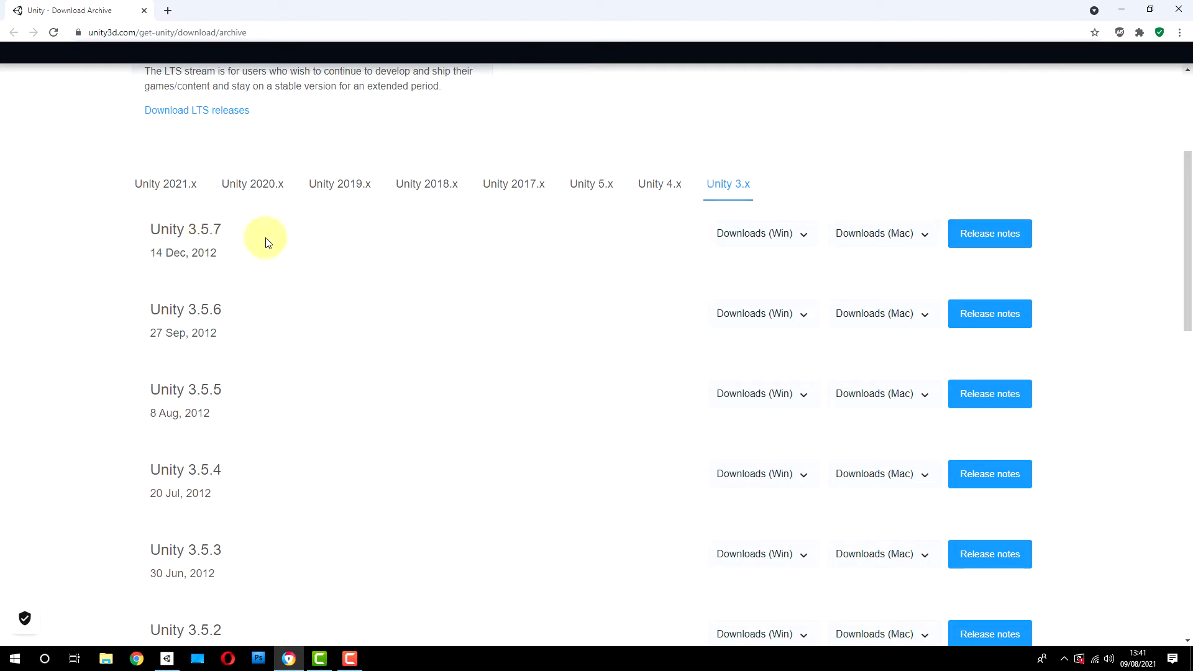
Step: Check the Windows download options for Unity 3.5.7, then minimize the browser
left_click(780, 235)
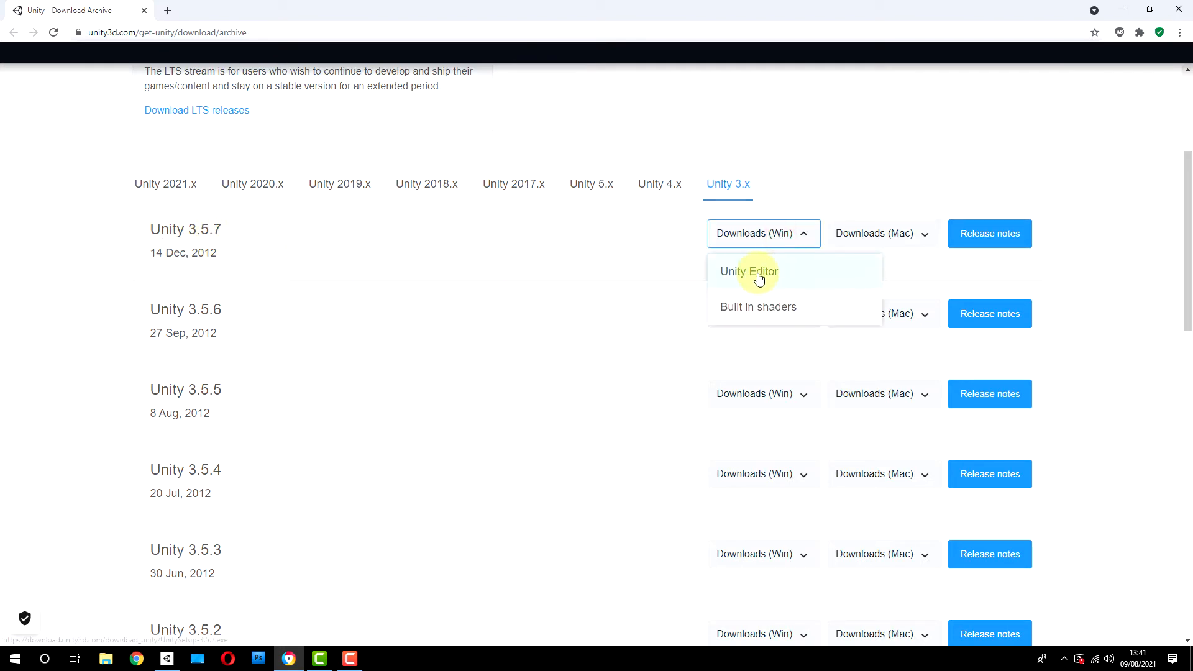
left_click(820, 129)
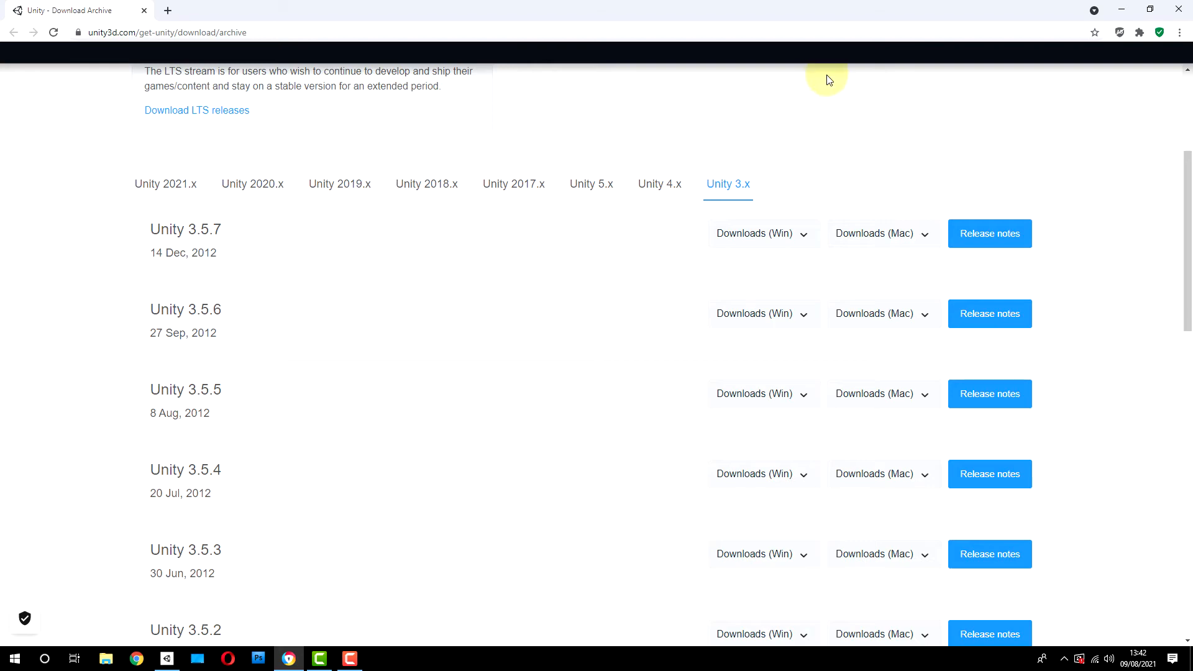
scroll(826, 77, "up", 4)
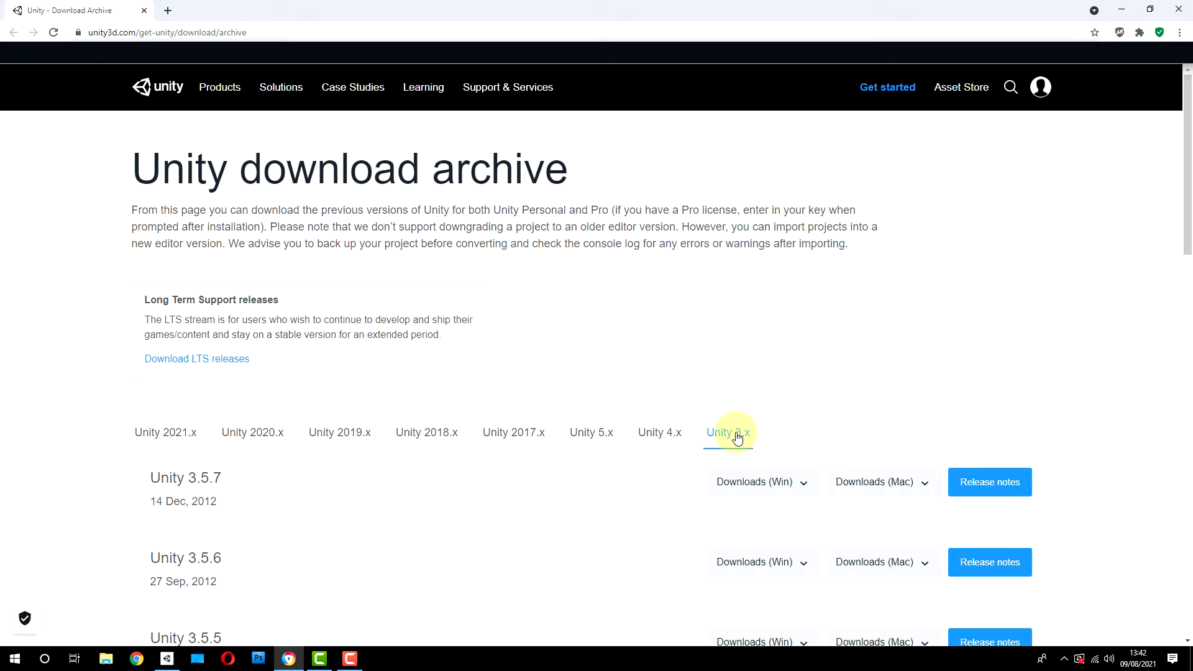
left_click(1121, 9)
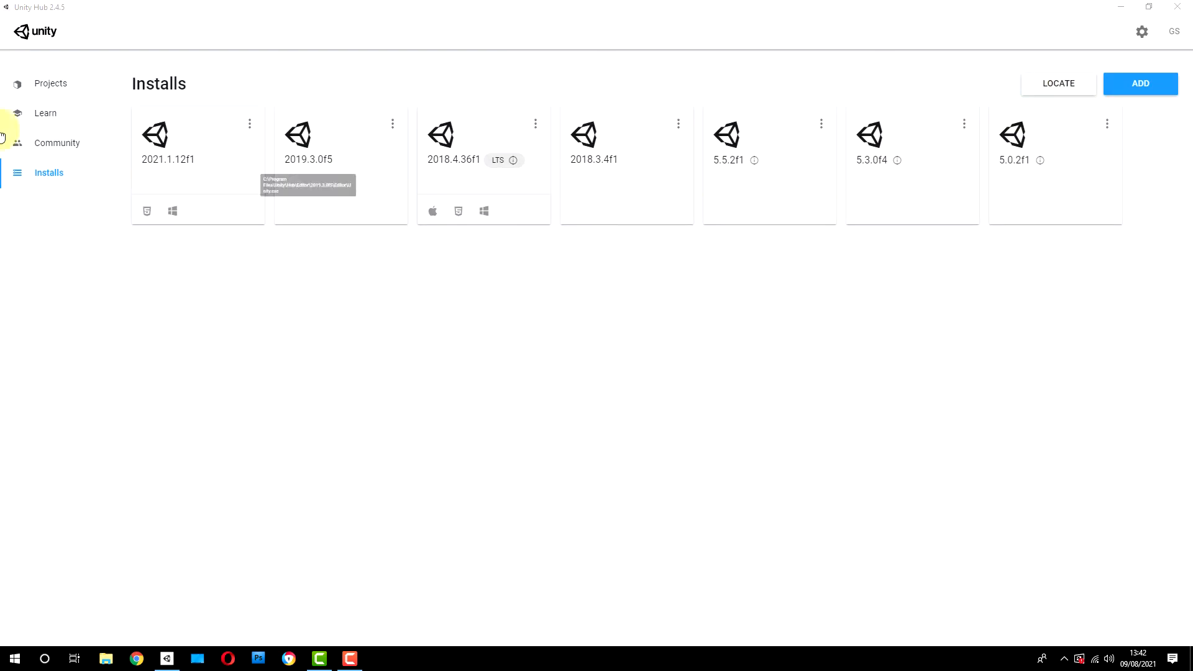
Step: Browse for an already installed editor, select Unity.exe in Program Files\Unity 5_0_2\Editor, and close the file selection without adding it
left_click(47, 177)
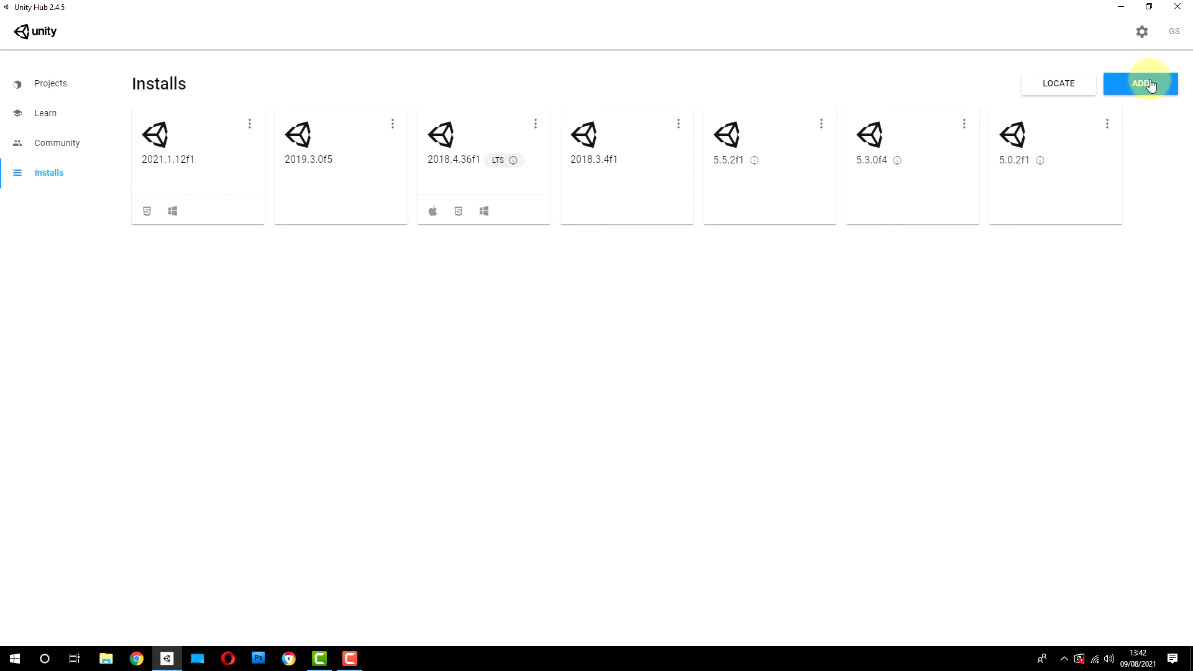
left_click(1054, 83)
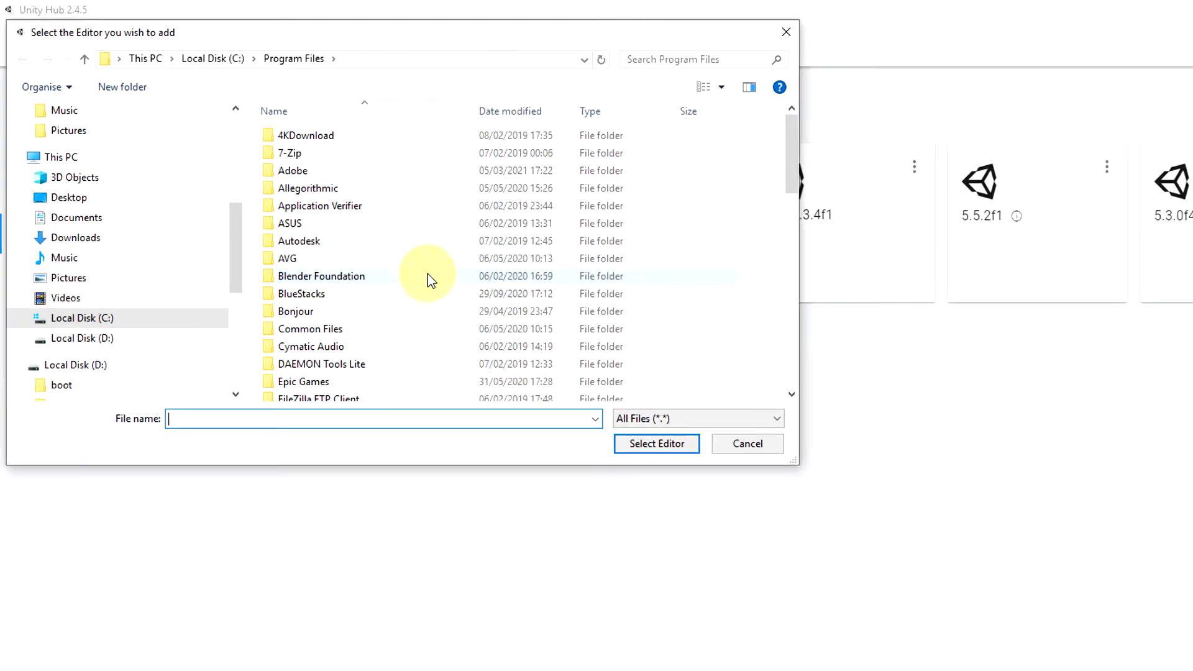
scroll(427, 277, "down", 5)
scroll(395, 256, "down", 8)
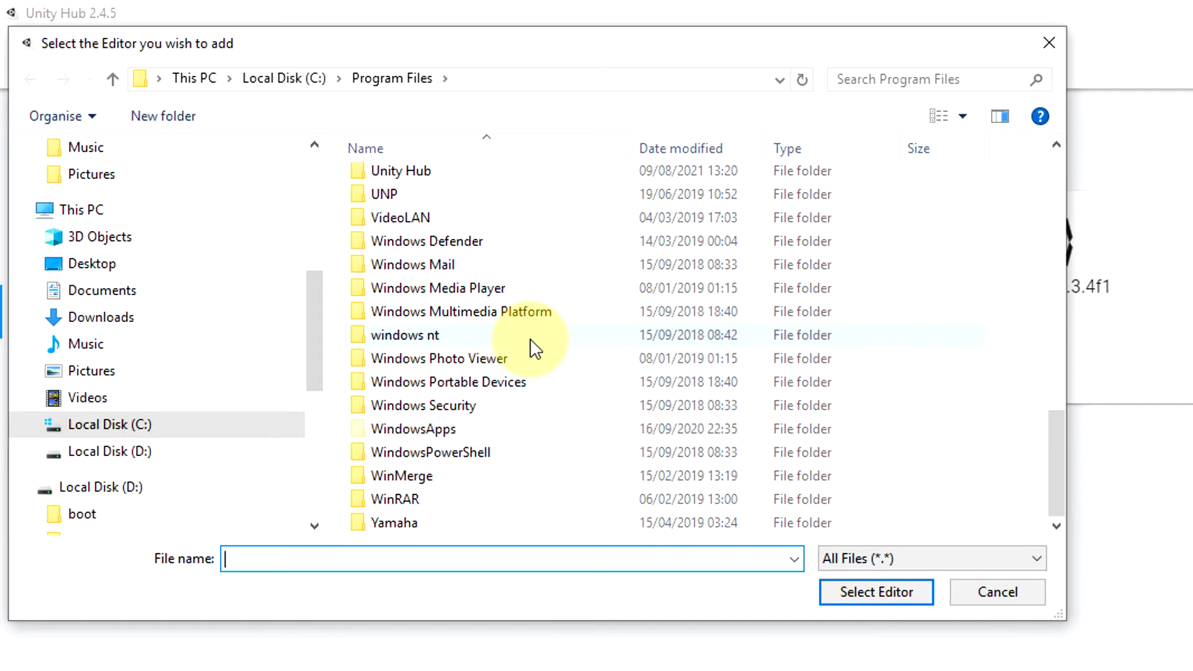
scroll(533, 348, "up", 3)
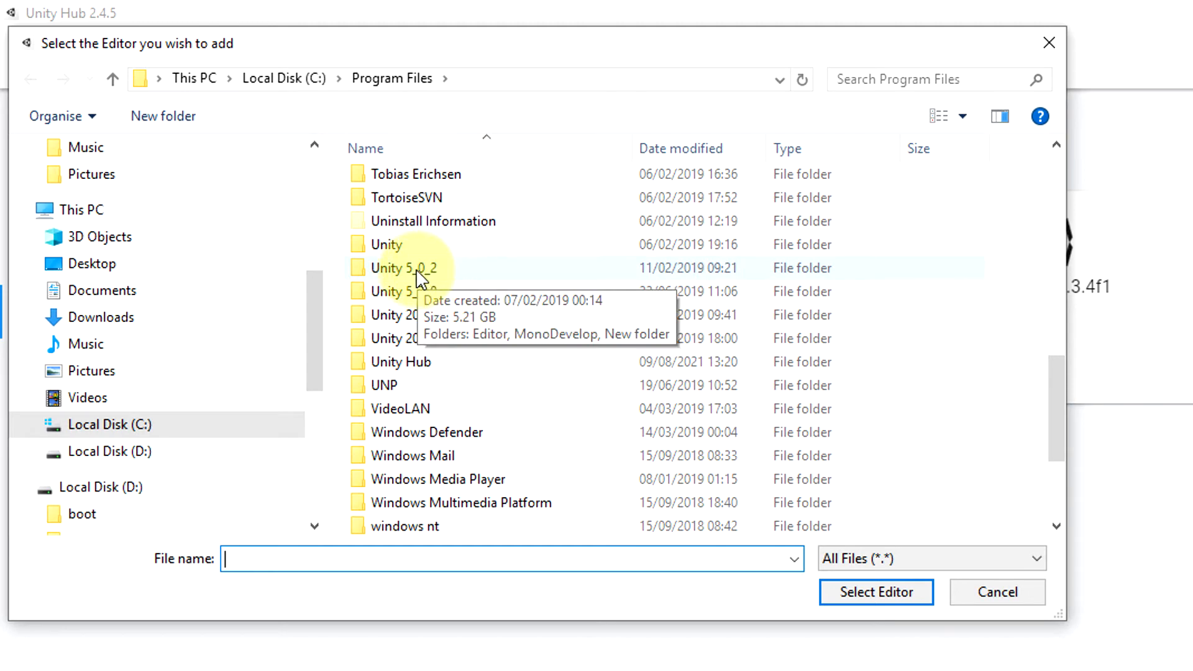
double_click(404, 267)
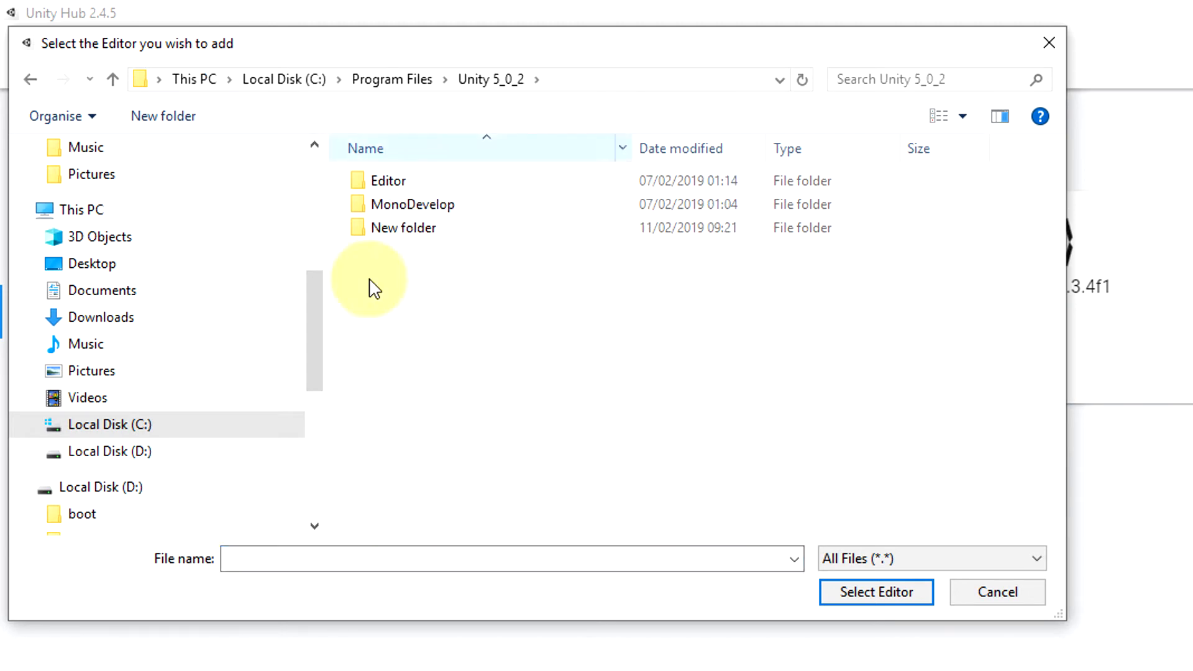
double_click(376, 180)
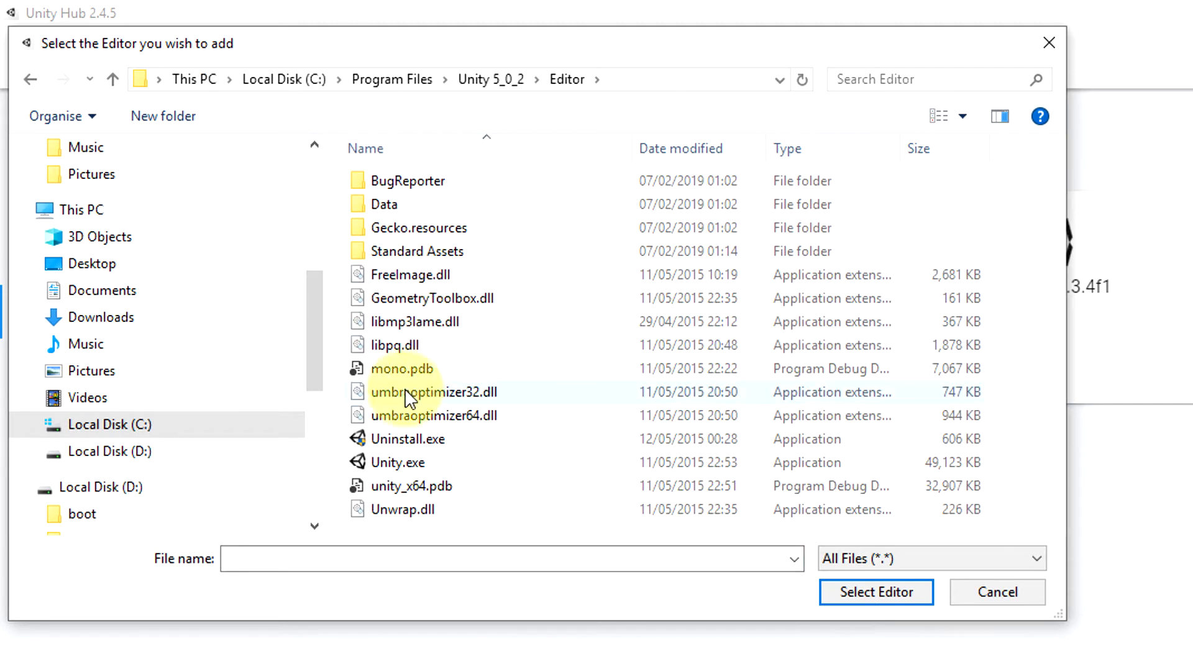
left_click(393, 467)
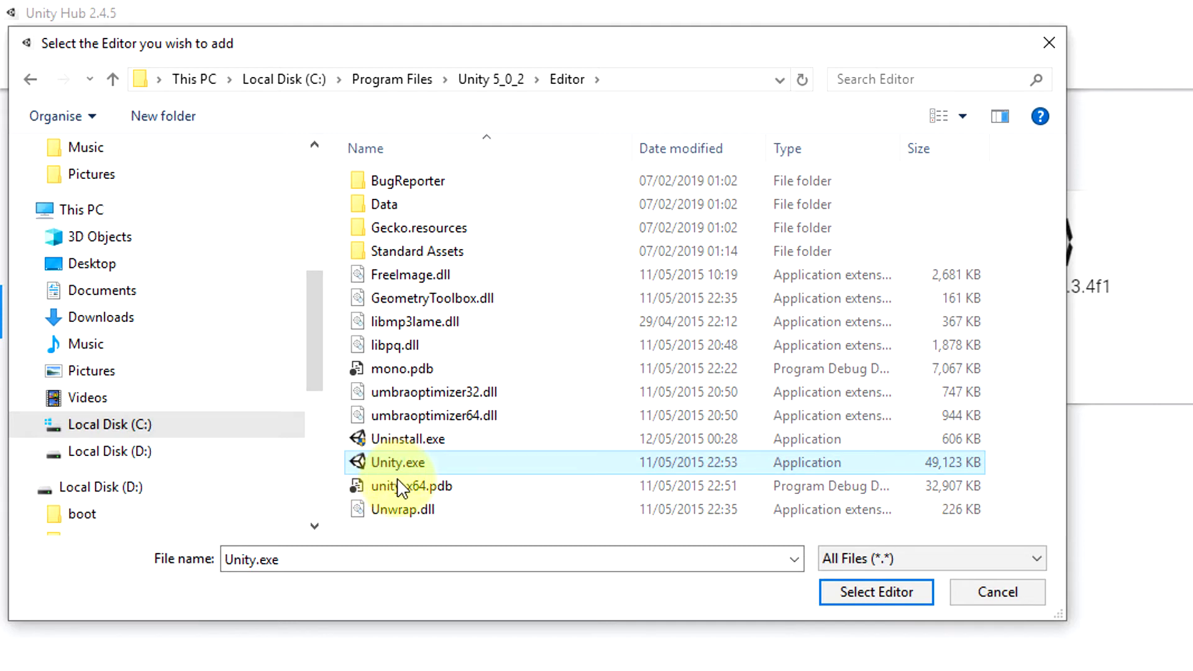
left_click(1049, 43)
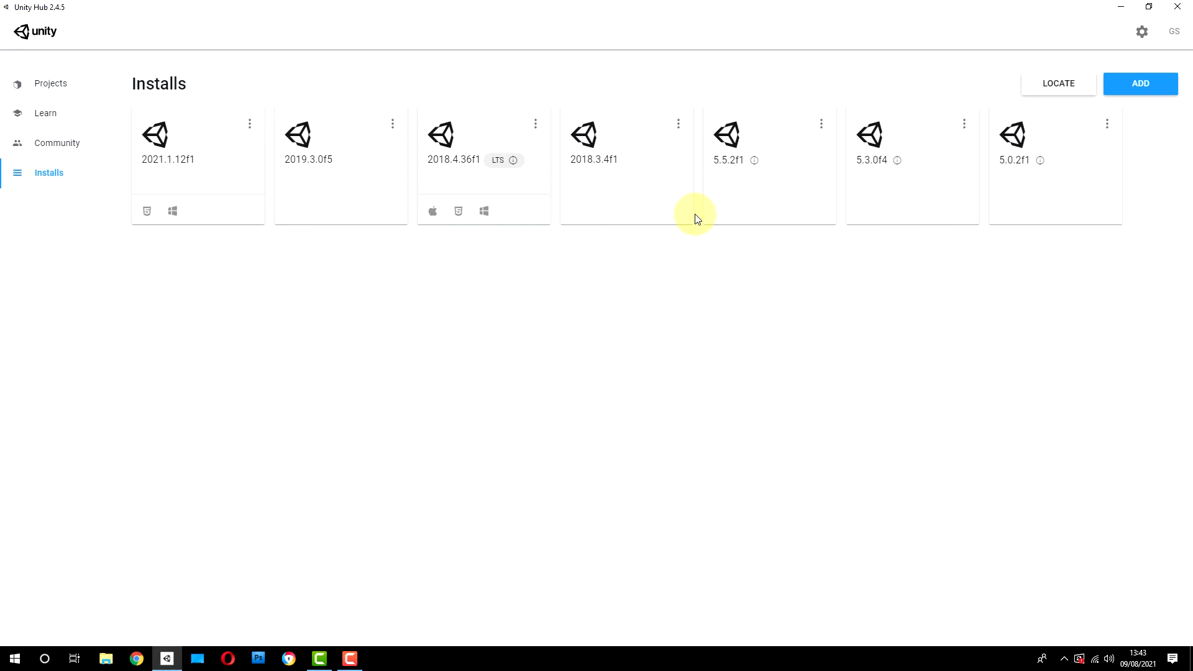
Step: Review the Unity versions selectable for the project GI Racing 2 2018_3_4f1 - Student and for creating a new project
left_click(54, 87)
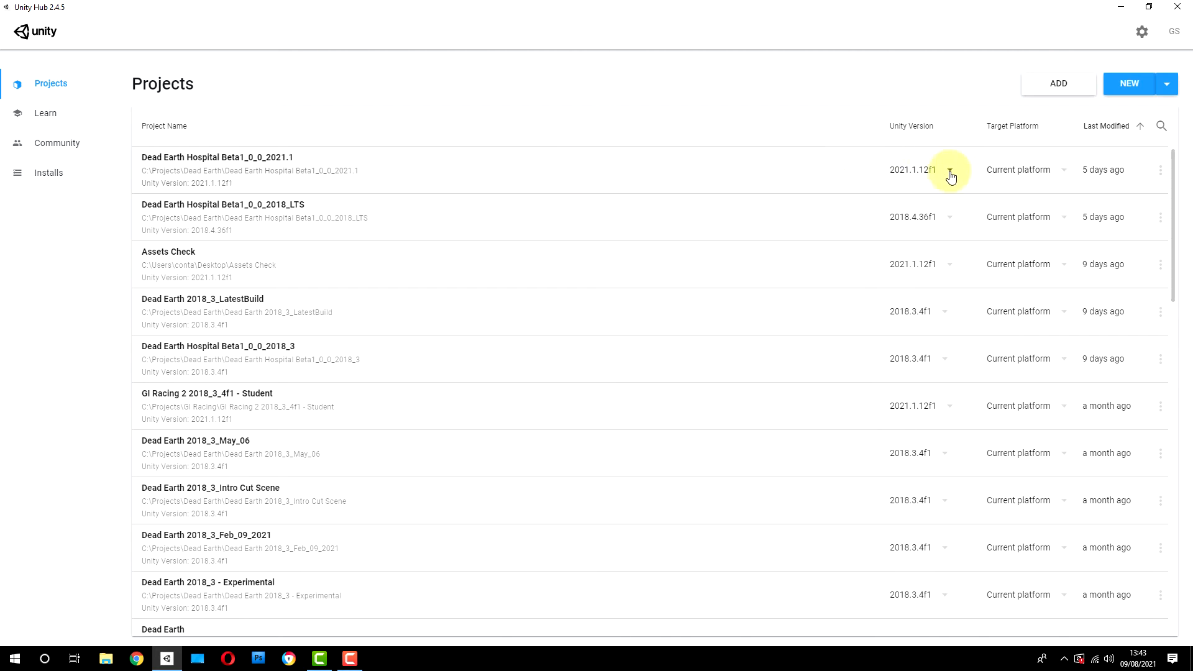
left_click(951, 407)
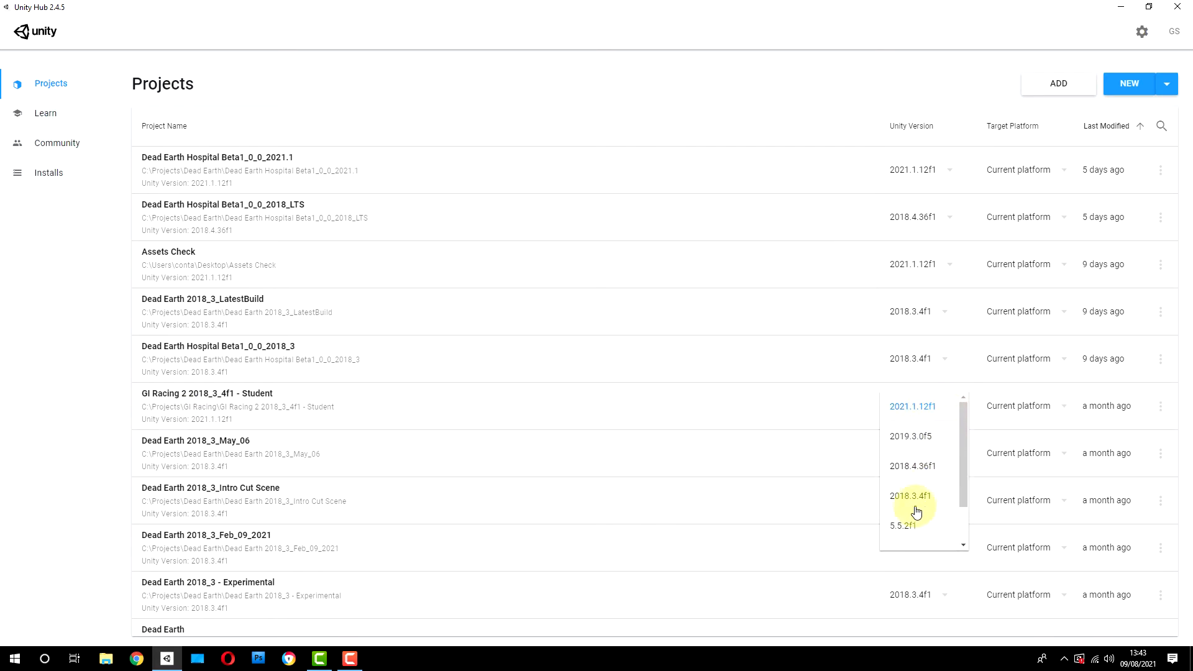
left_click(733, 73)
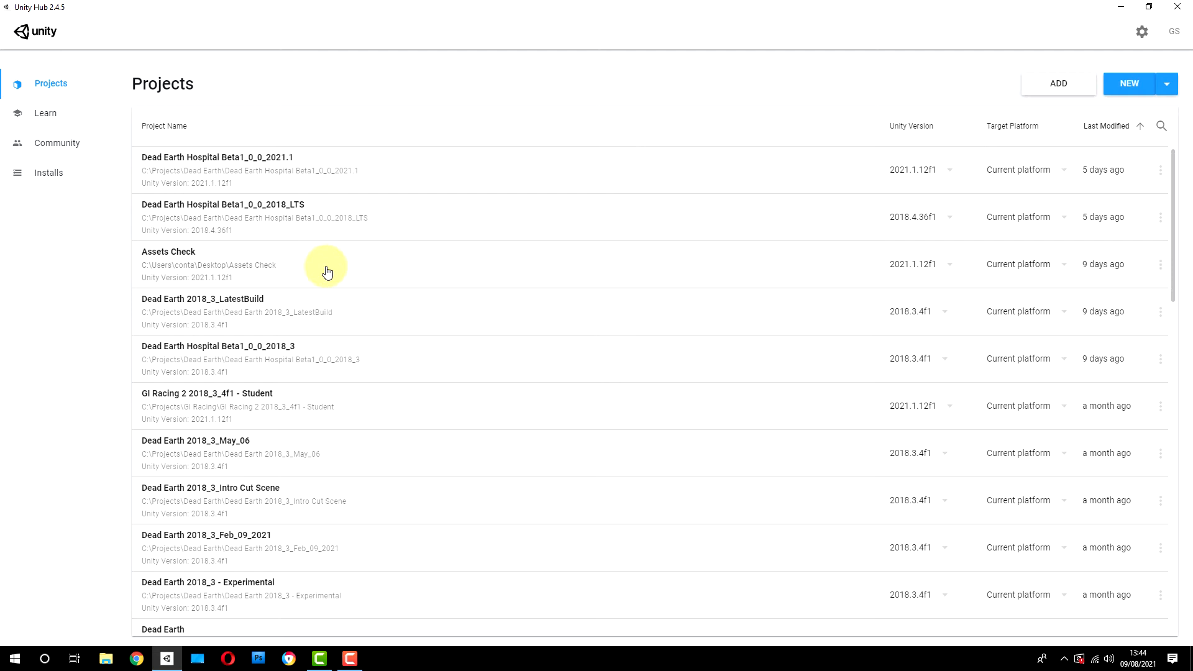
left_click(1167, 86)
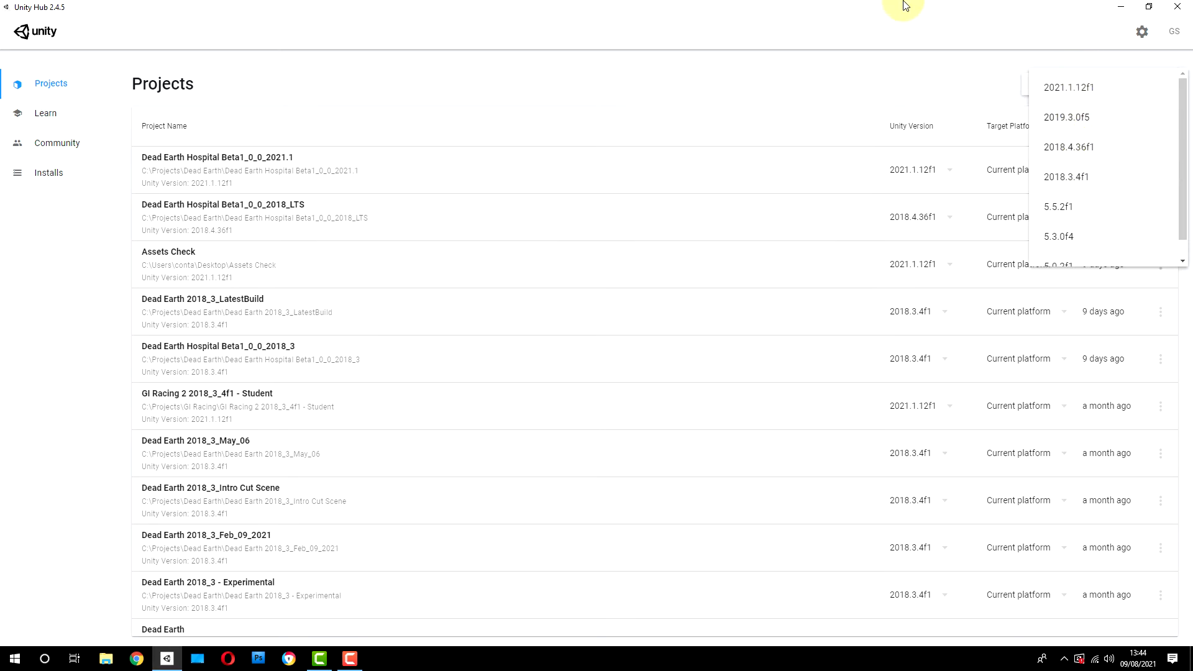
left_click(776, 73)
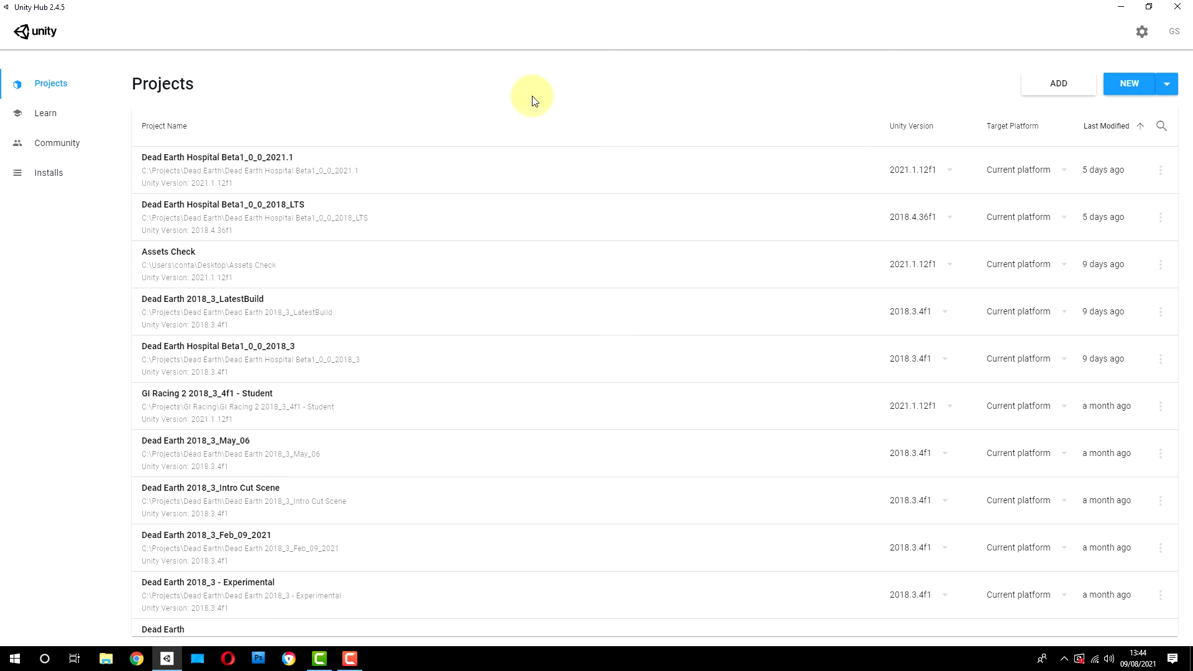
Step: Add the existing project folder Asset Import test from the Desktop and find it in the project list
left_click(1057, 83)
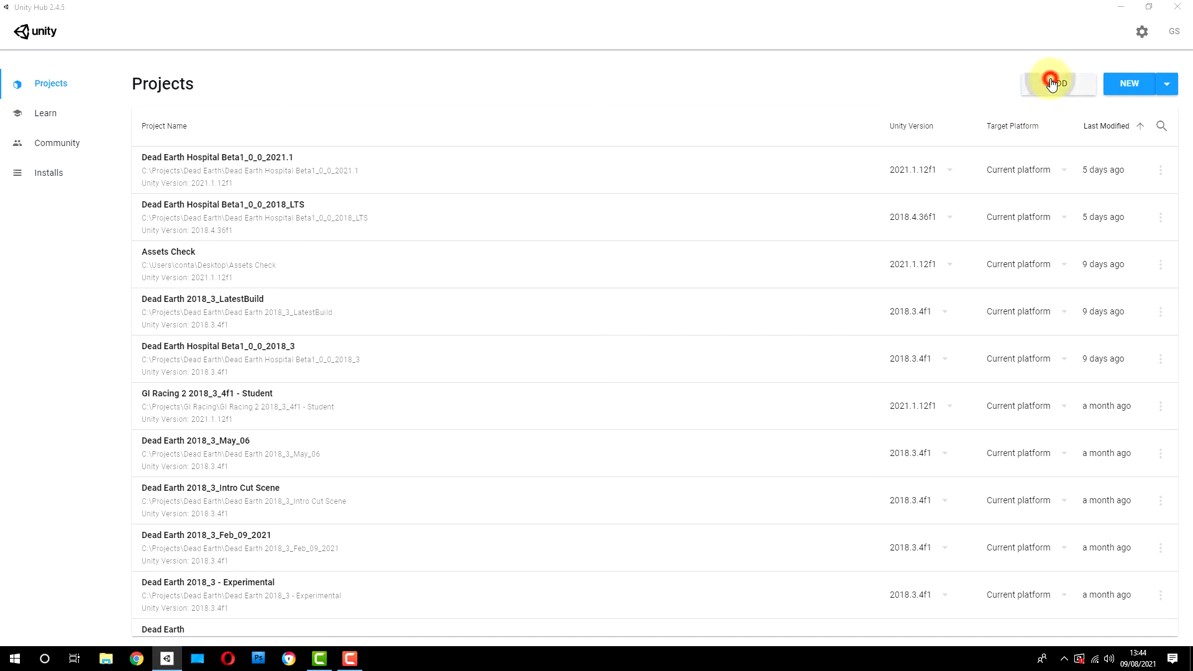
scroll(398, 113, "down", 3)
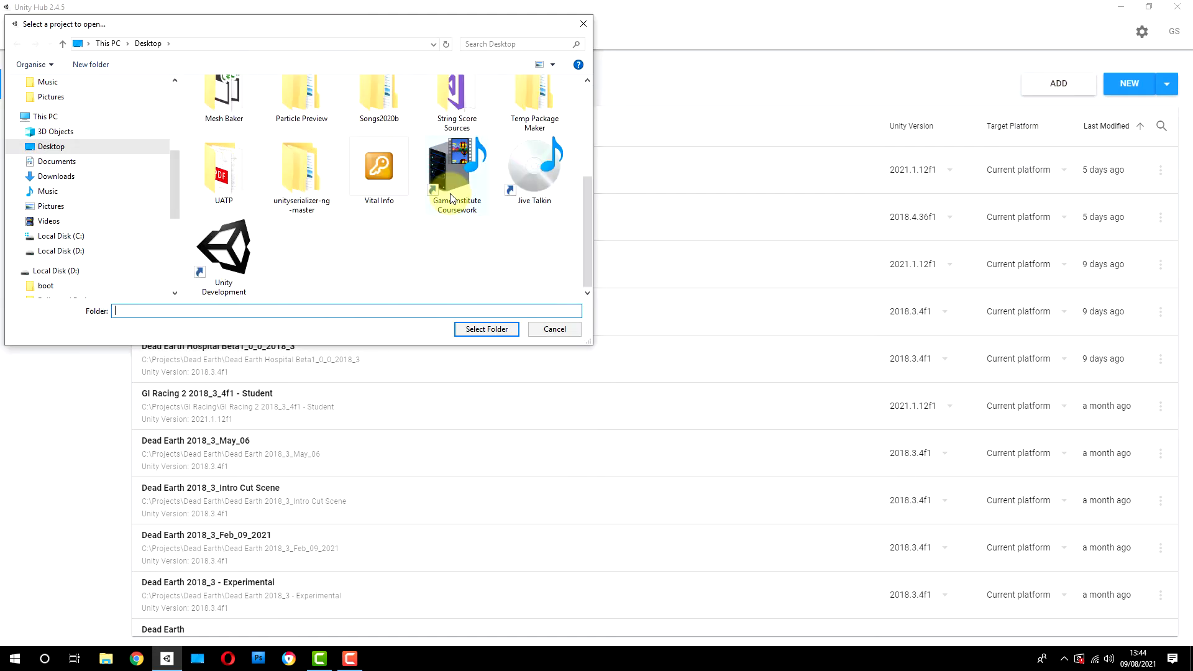
left_click(582, 218)
left_click_drag(586, 188, 587, 96)
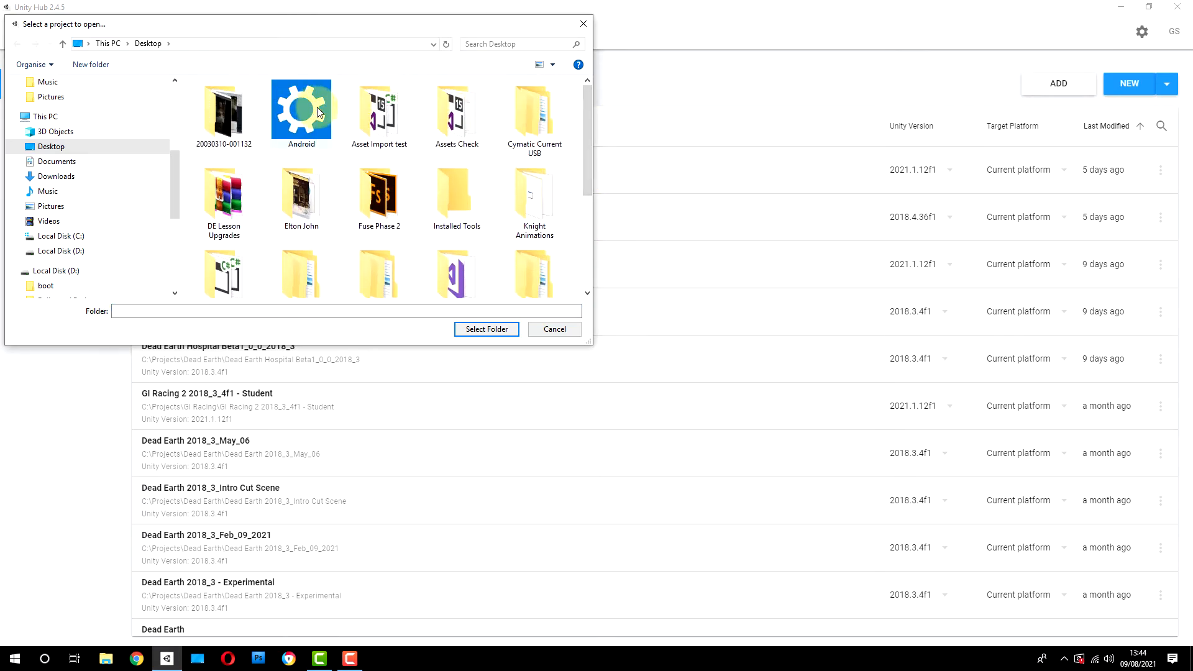
double_click(381, 108)
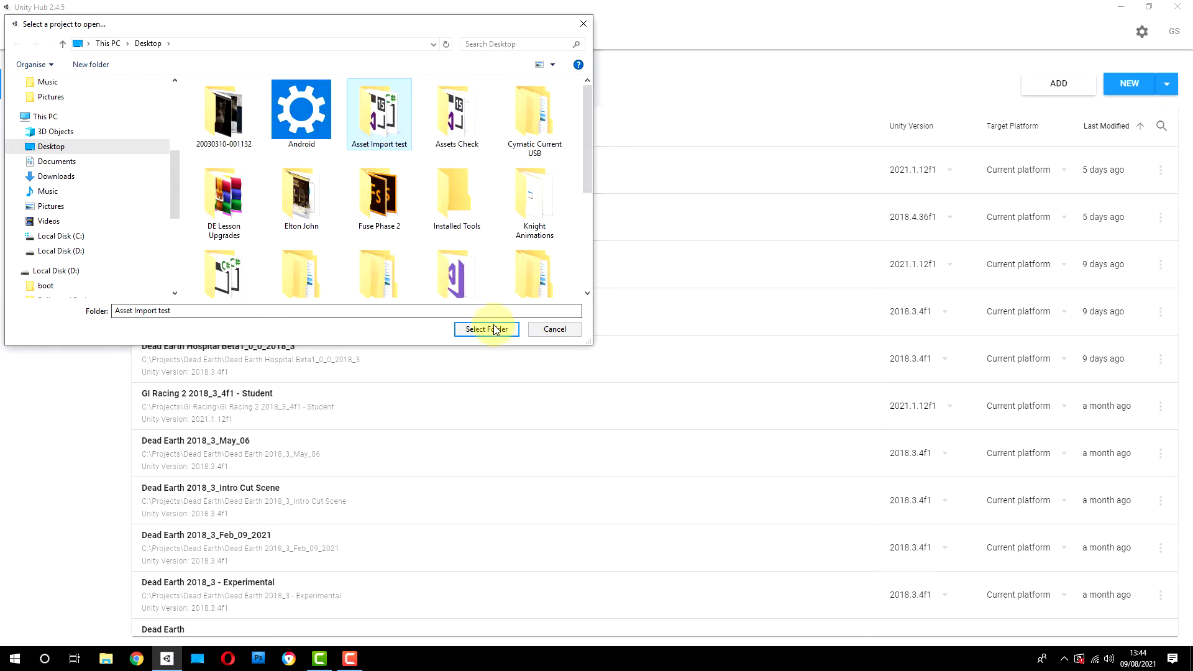
left_click(487, 329)
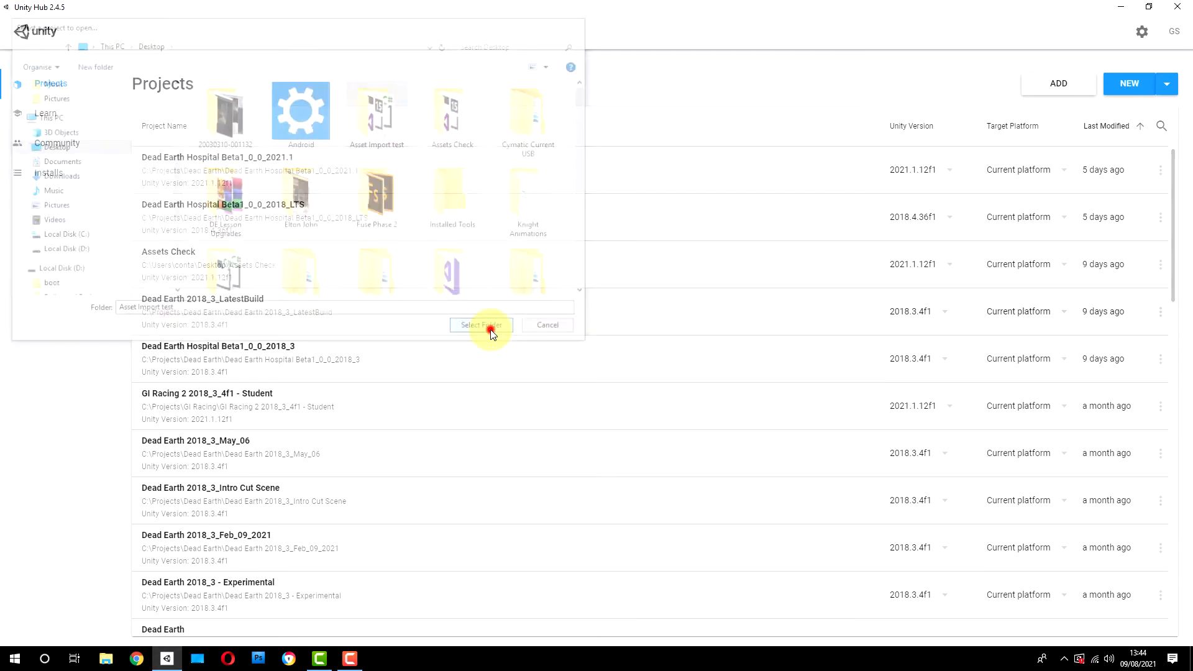
scroll(488, 328, "up", 4)
scroll(459, 253, "down", 4)
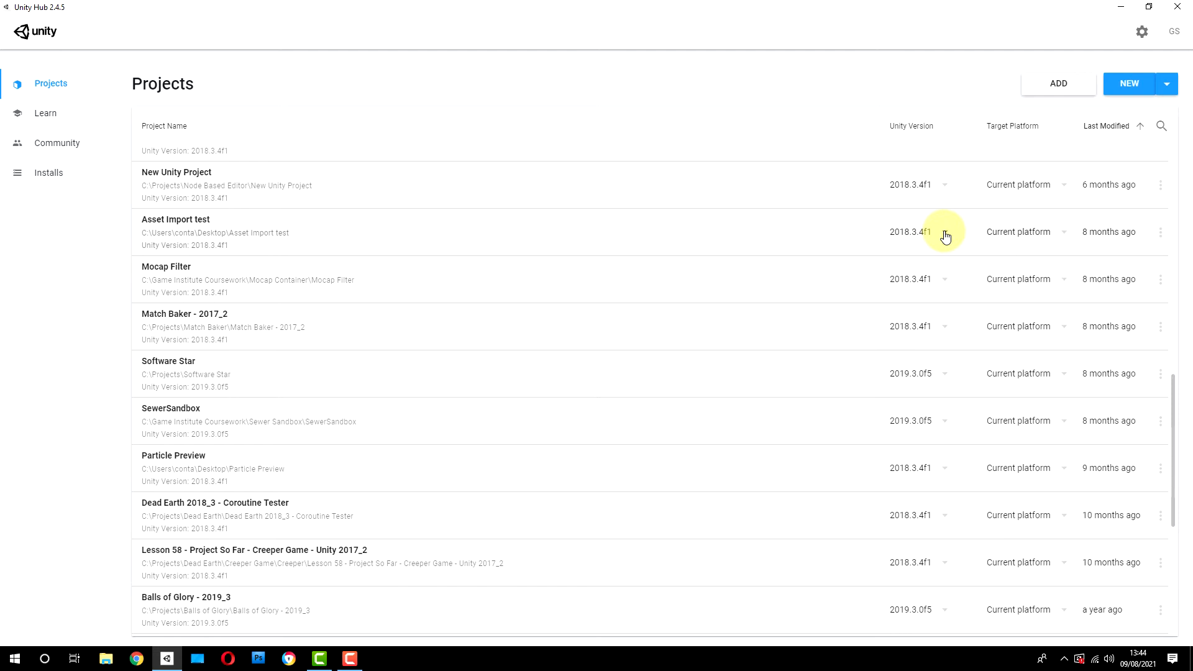
Step: Open ProjectVersion.txt from the ProjectSettings folder of Asset Import test on the desktop and highlight its editor version line
left_click(1121, 7)
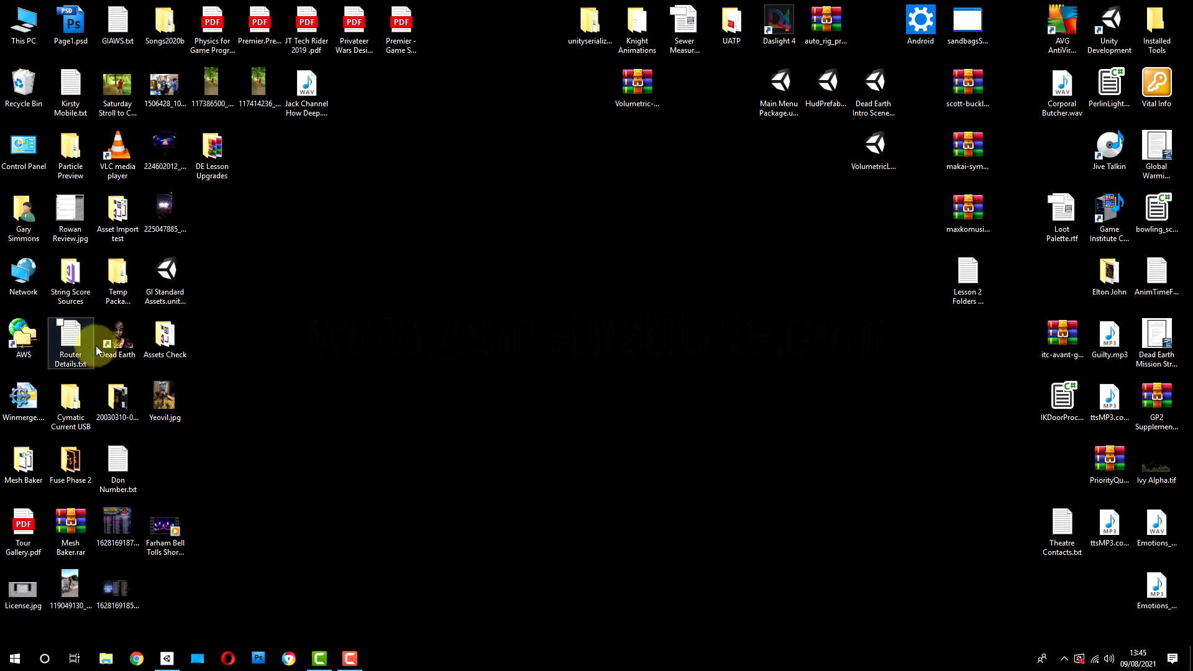
left_click(128, 227)
double_click(127, 227)
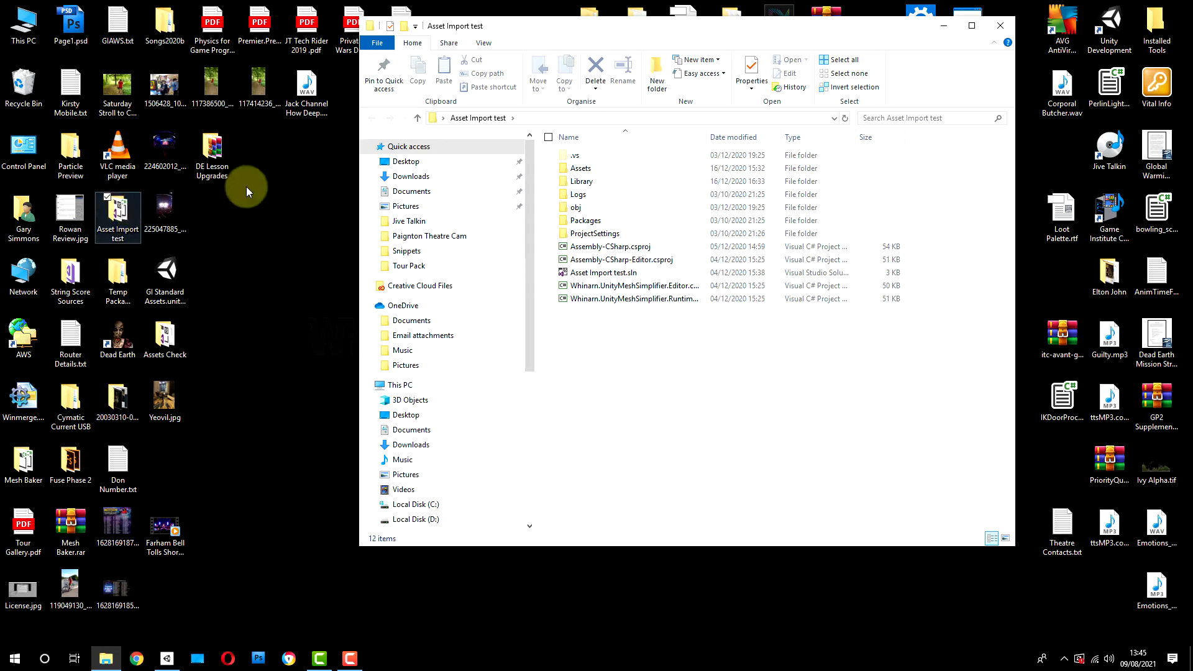
double_click(594, 235)
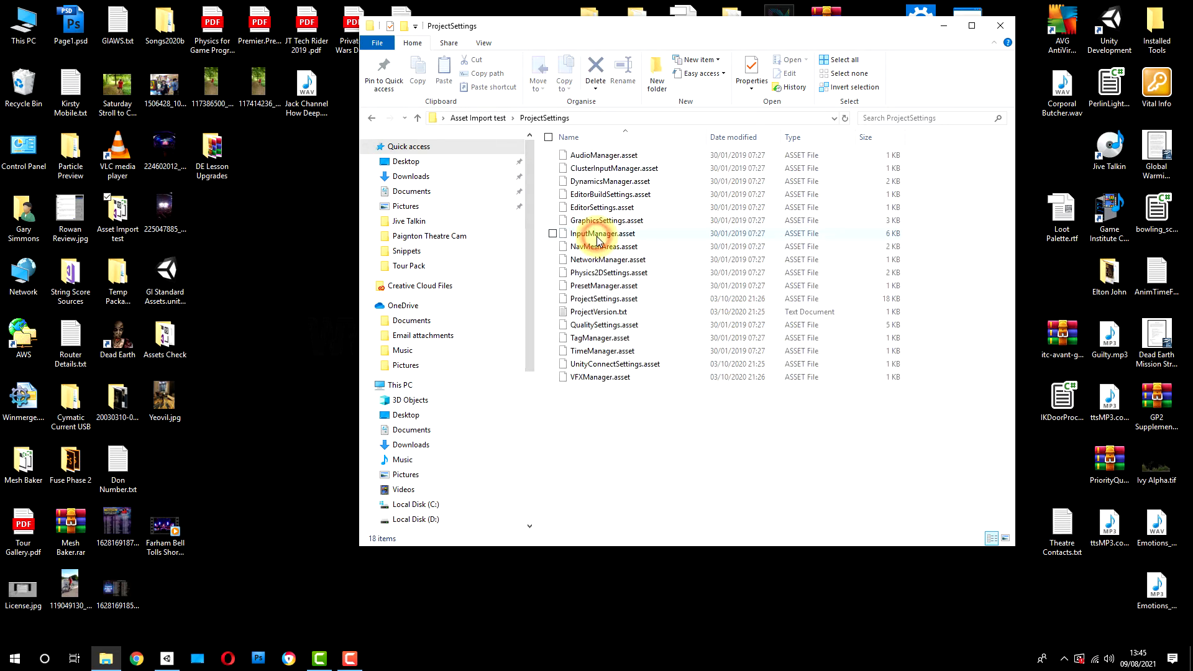
double_click(595, 312)
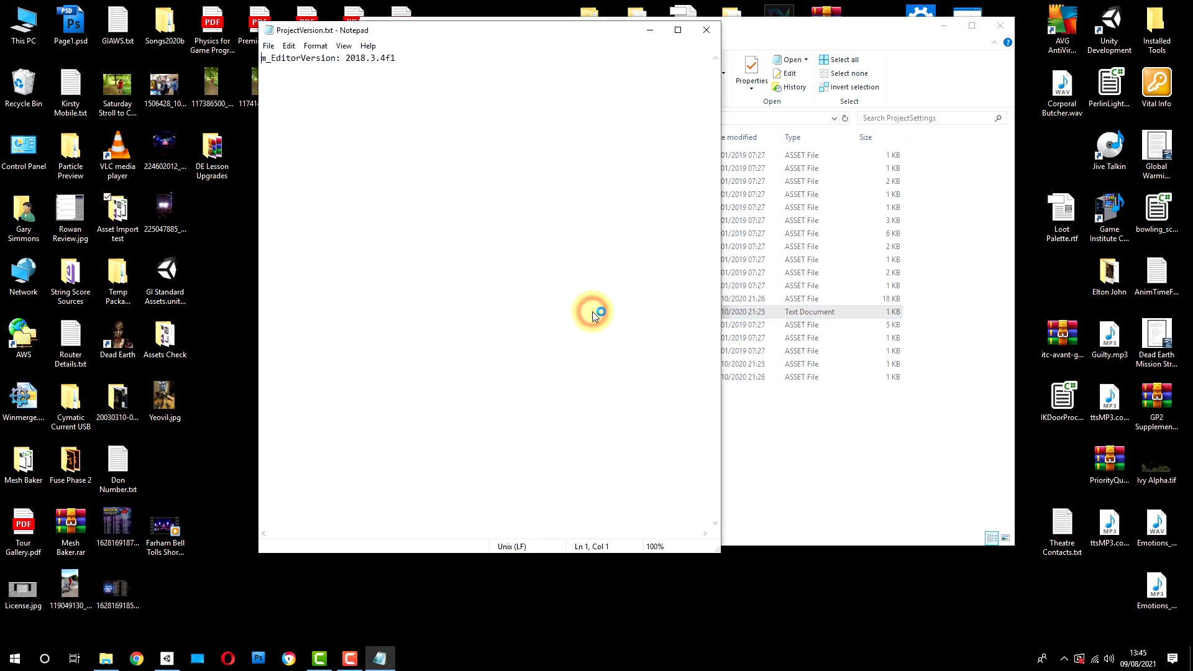
left_click_drag(262, 58, 398, 61)
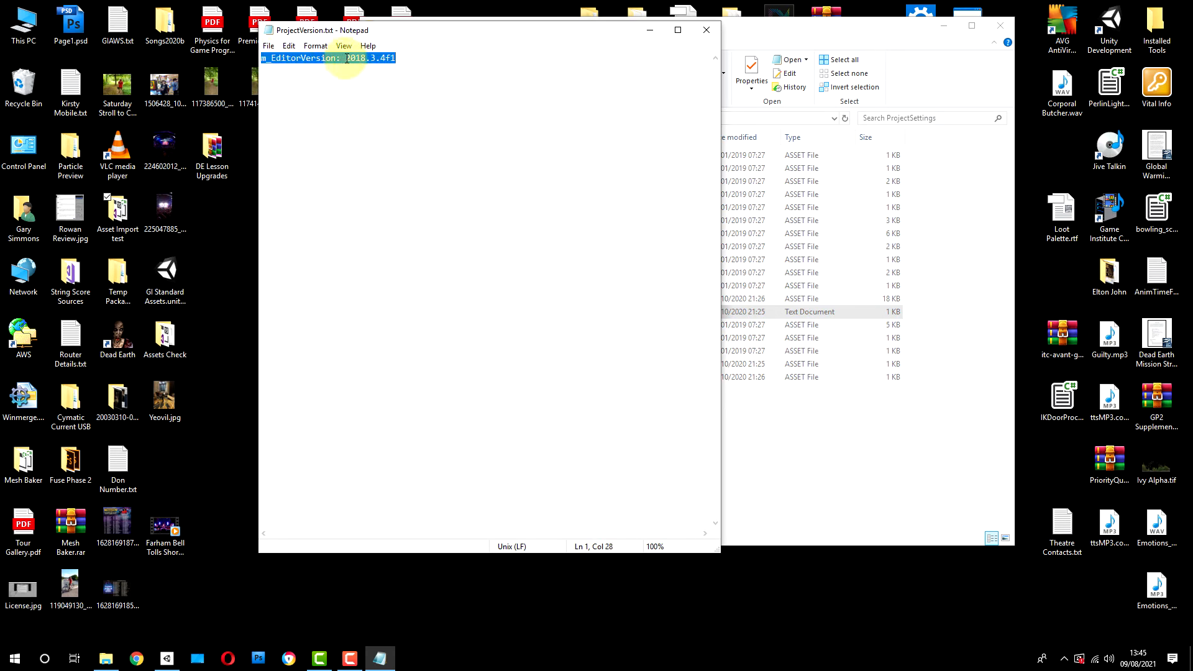
Step: Close ProjectVersion.txt and the ProjectSettings folder, and return to the start of the project list in Unity Hub
left_click(706, 30)
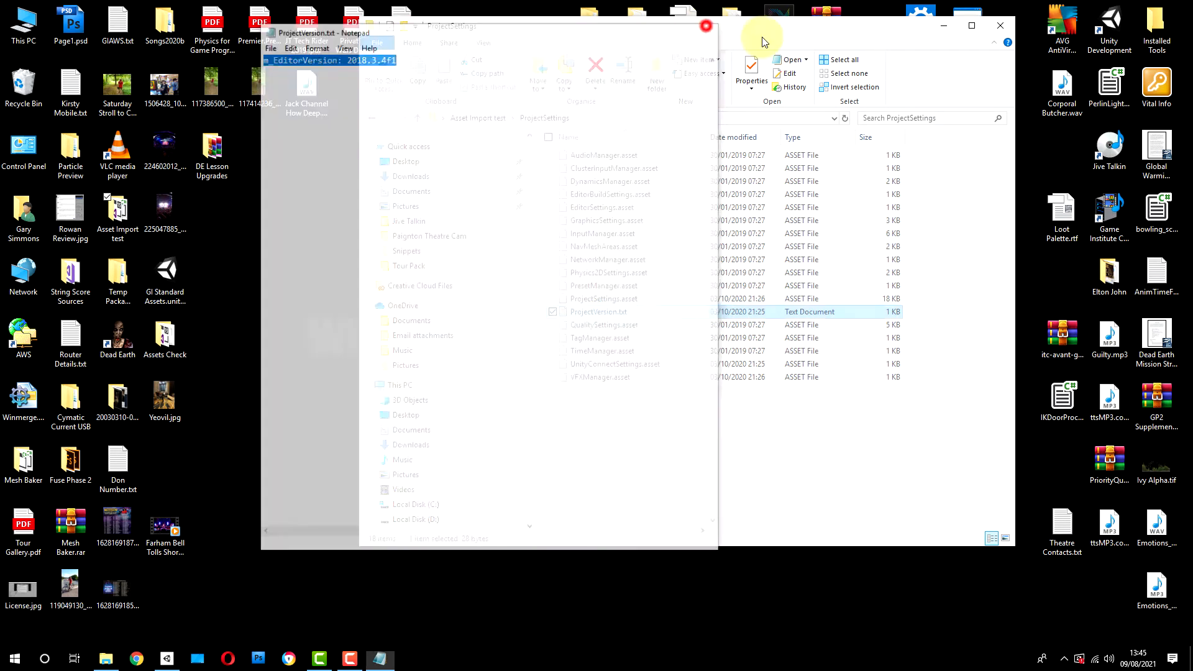
left_click(1001, 26)
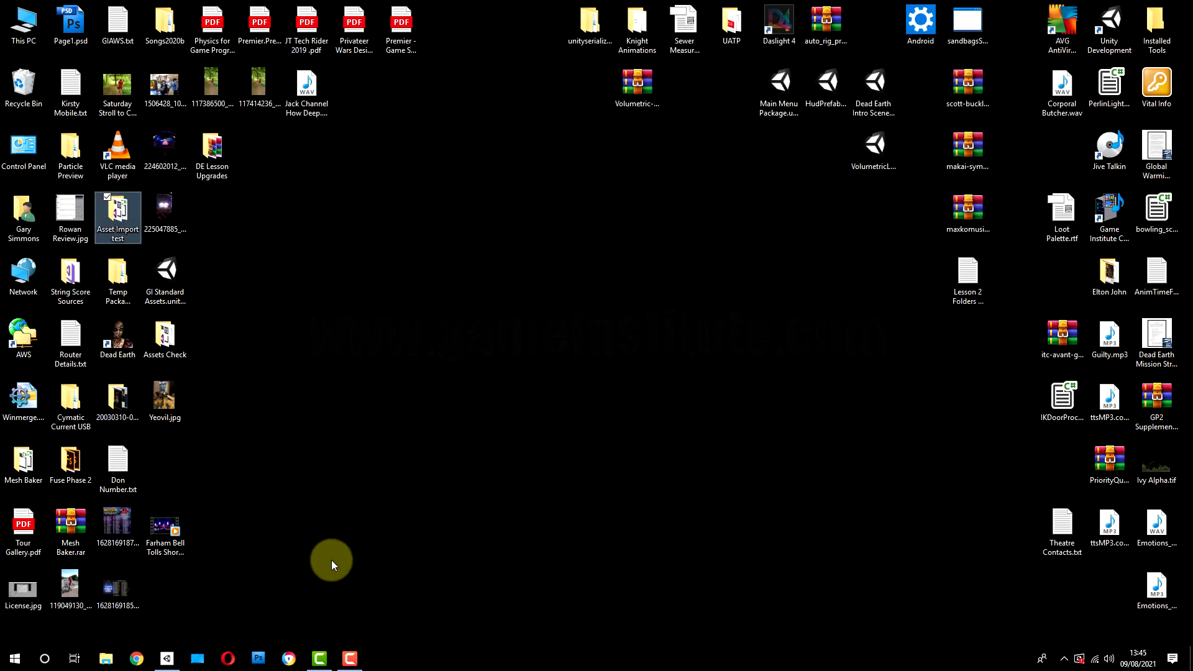
left_click(167, 658)
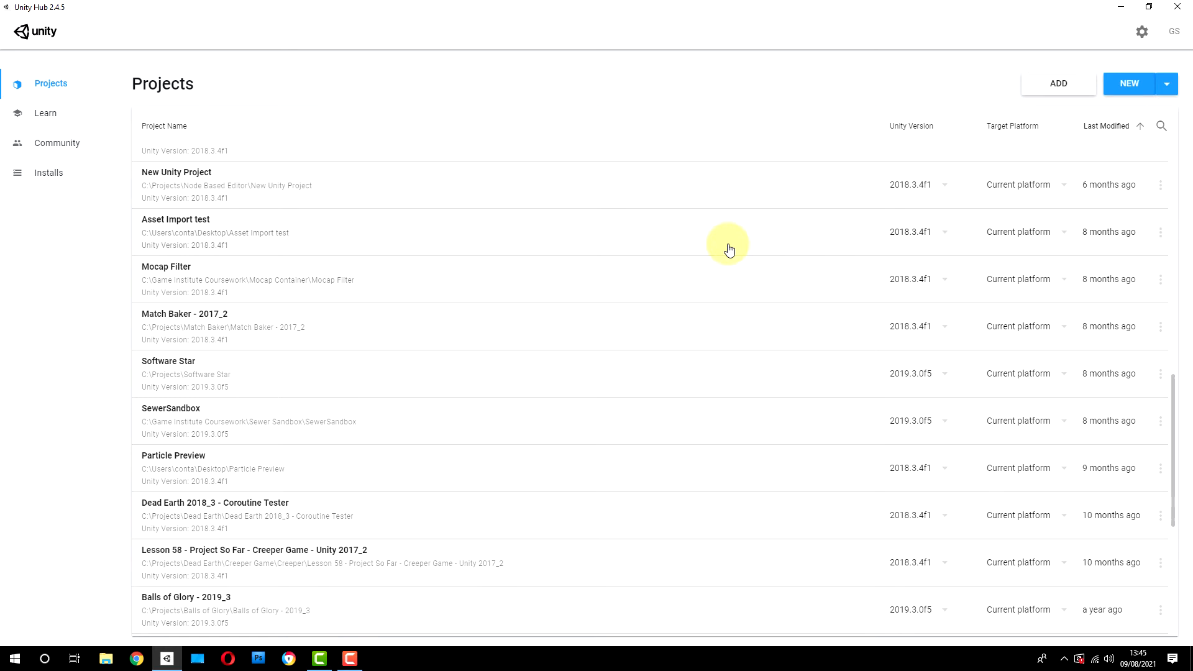
scroll(729, 250, "up", 10)
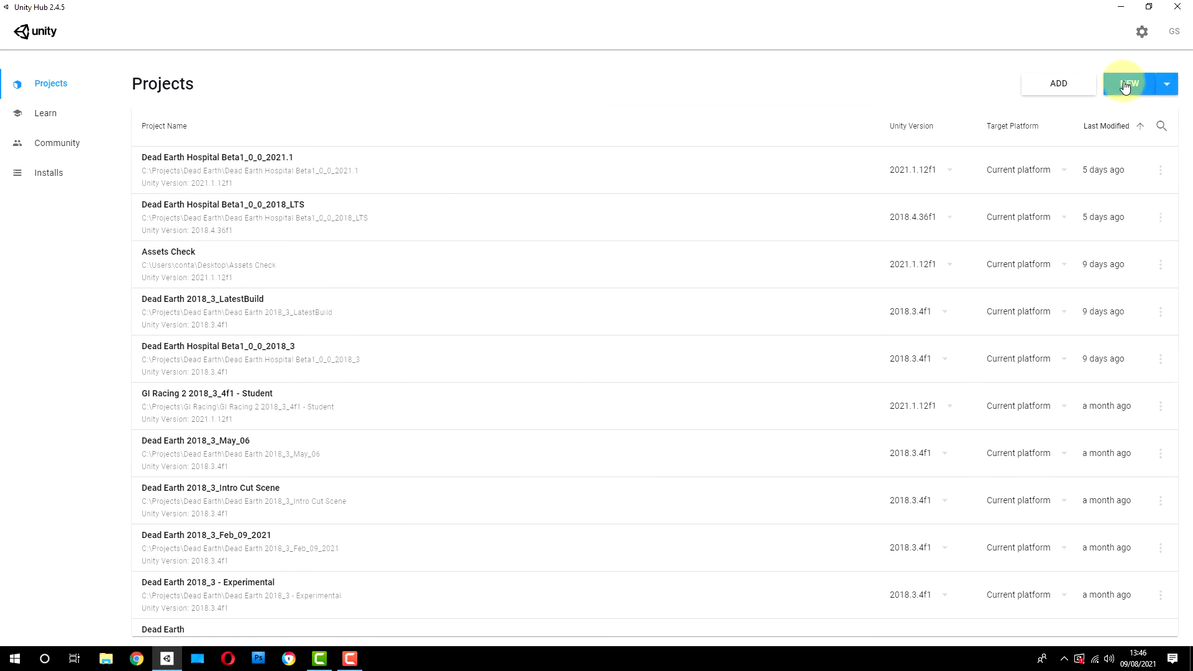
Step: Start a new project with Unity version 2018.4.36f1 and choose the 3D template
left_click(1167, 85)
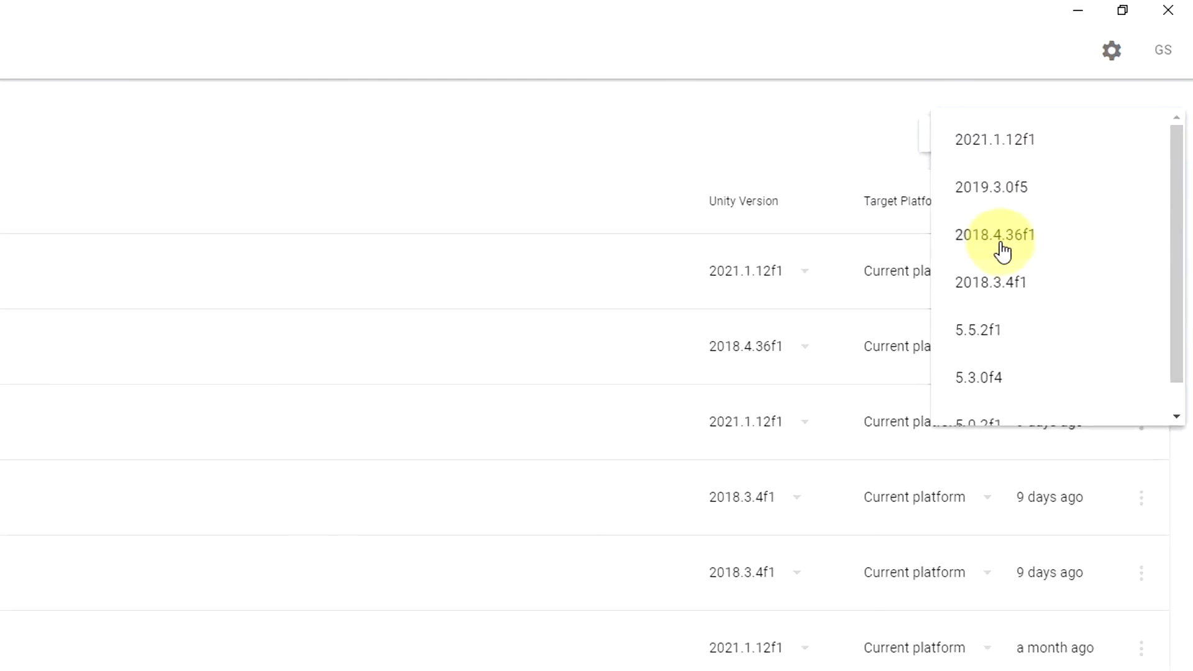
left_click(1002, 252)
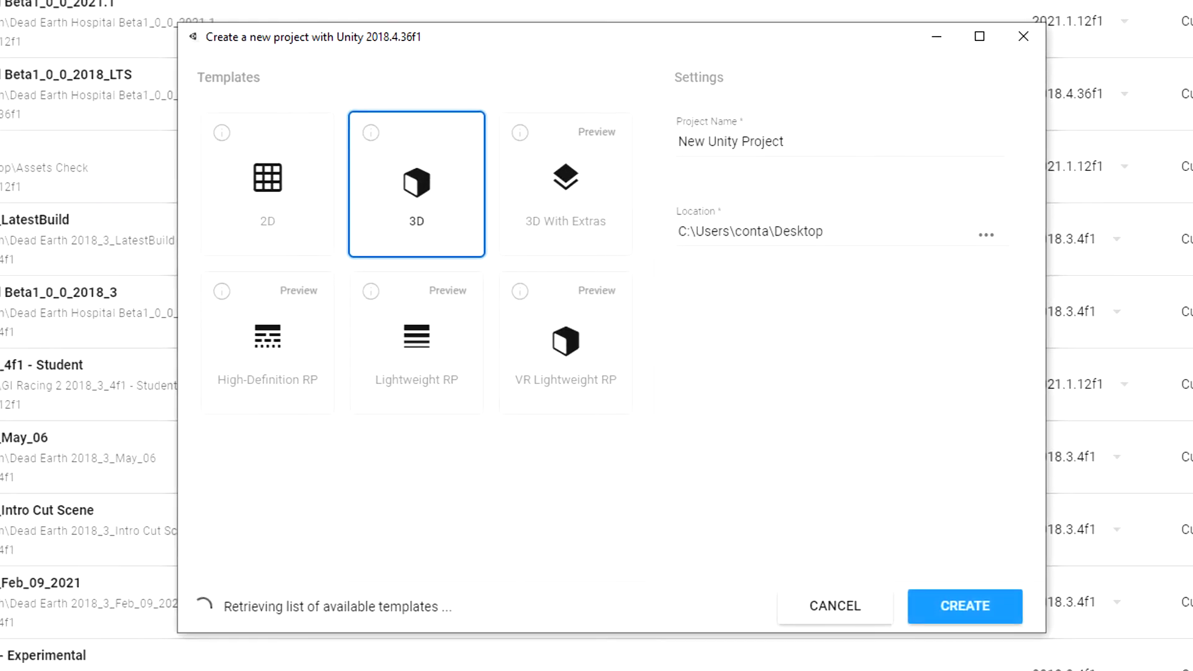
left_click(295, 184)
left_click(420, 184)
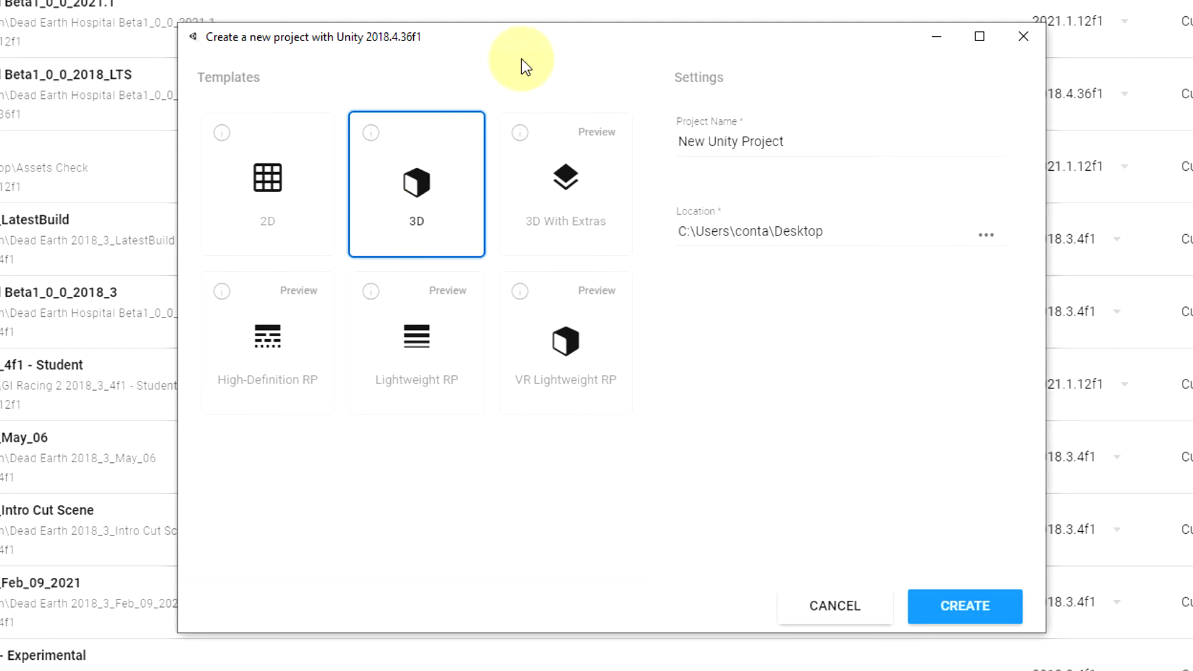
Step: Name the project Dead Earth Student Project, keep the Desktop folder as its location, and create it
left_click(786, 234)
left_click(830, 232)
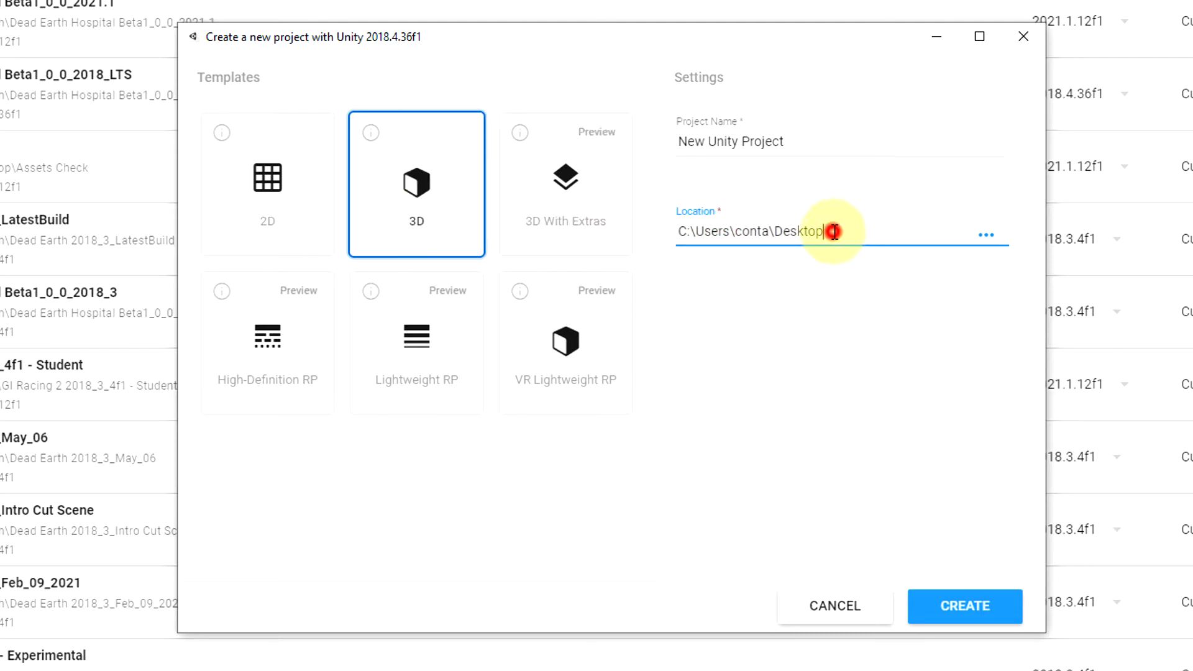
left_click_drag(833, 231, 654, 242)
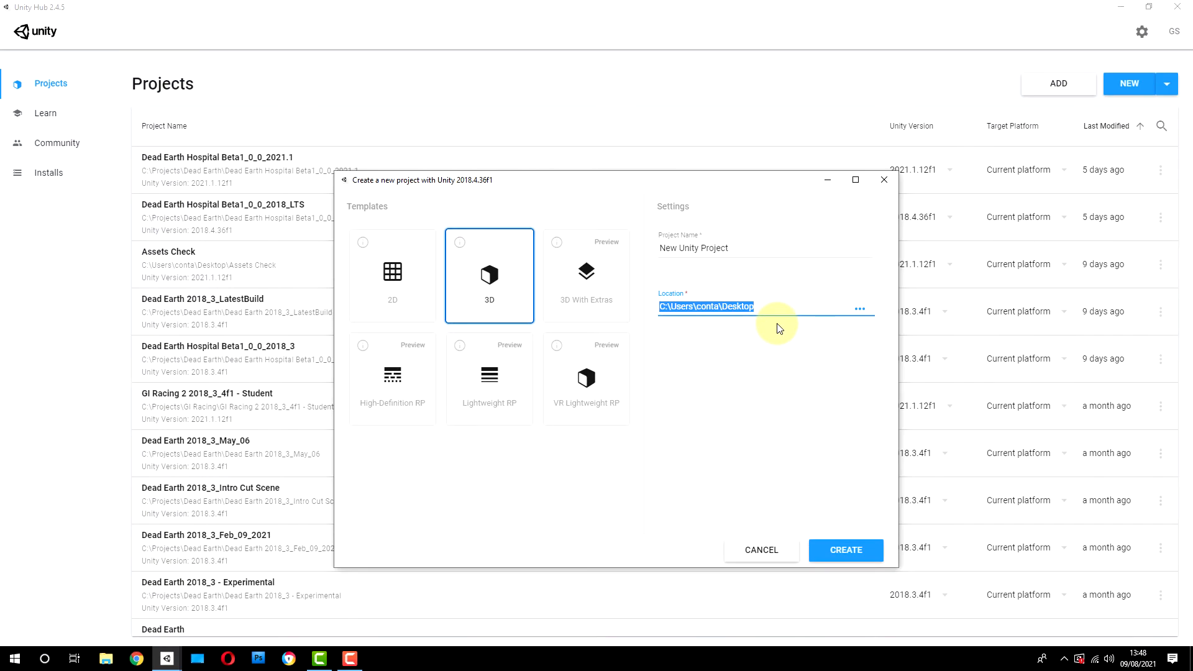
left_click(758, 247)
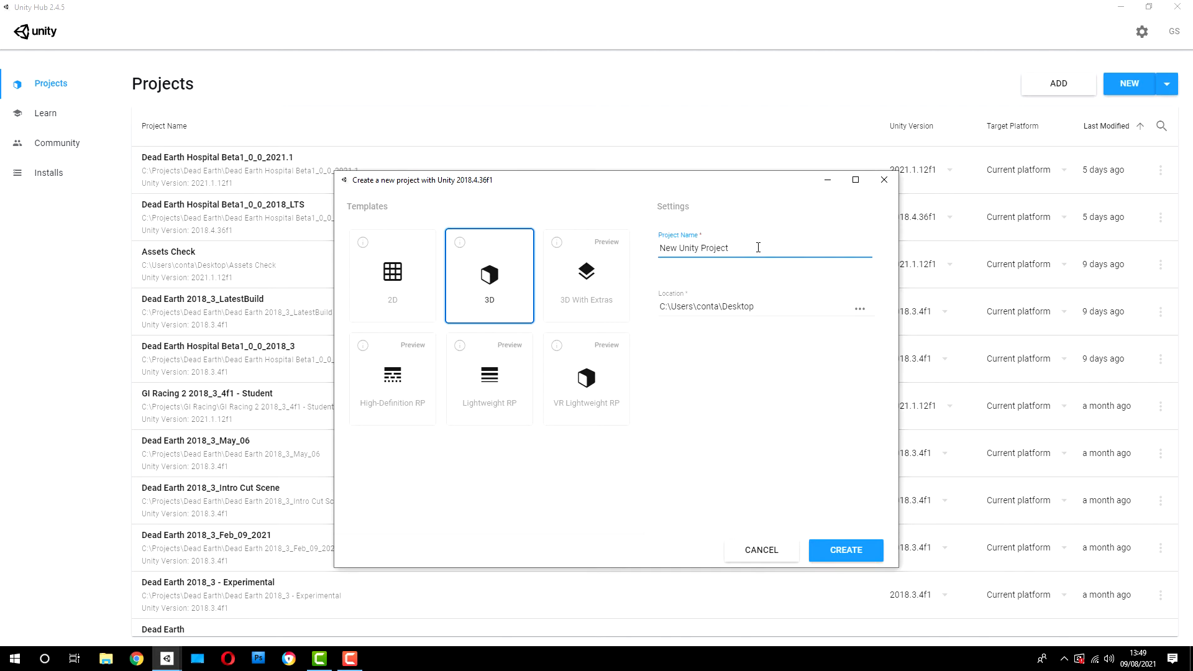
key("BackSpace")
key("BackSpace")
key("BackSpace")
key("BackSpace")
key("BackSpace")
key("BackSpace")
key("BackSpace")
key("BackSpace")
key("BackSpace")
key("BackSpace")
key("BackSpace")
key("BackSpace")
key("BackSpace")
key("BackSpace")
key("BackSpace")
key("BackSpace")
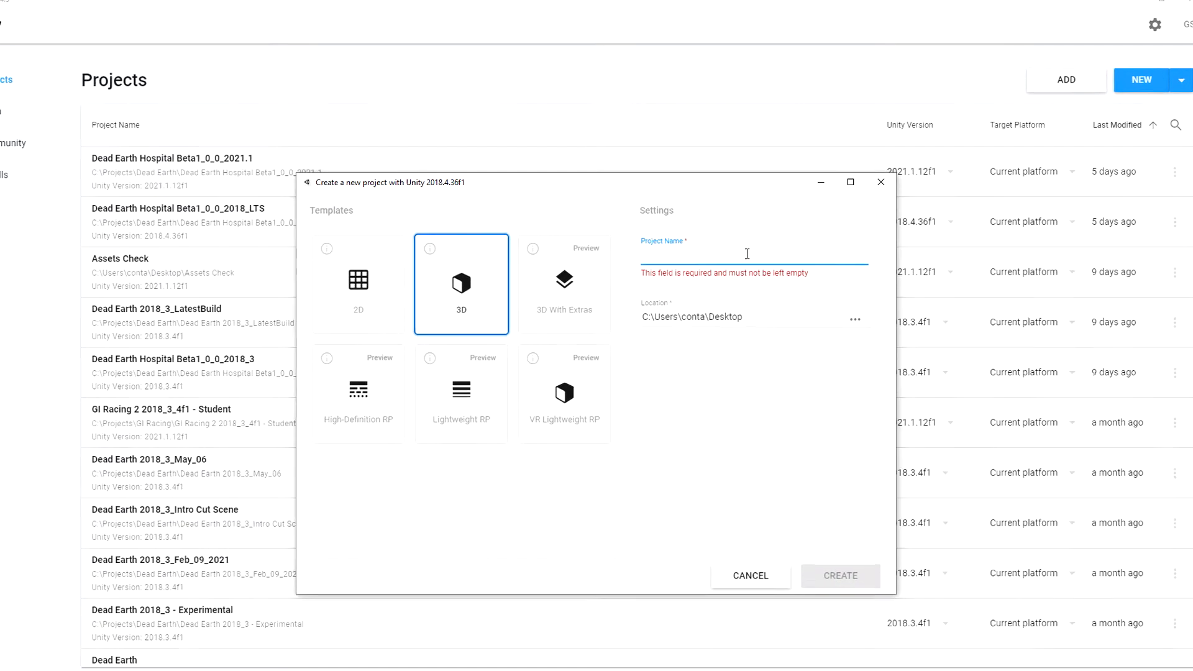
type("De")
type("ad Earth Student")
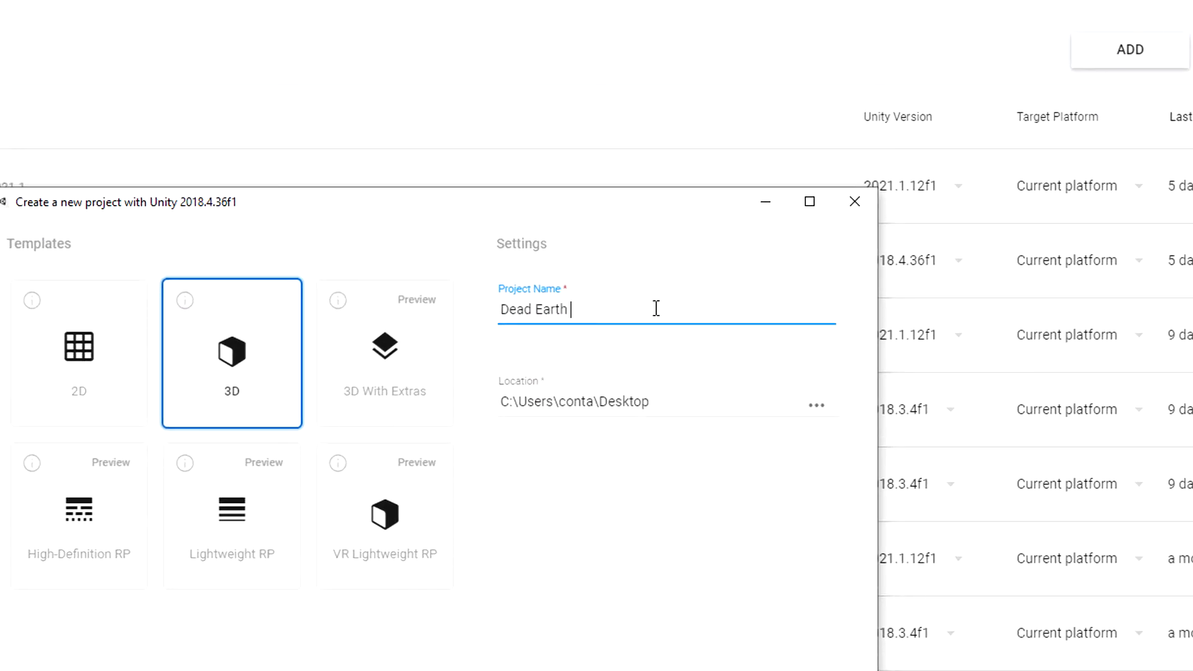
type(" Project")
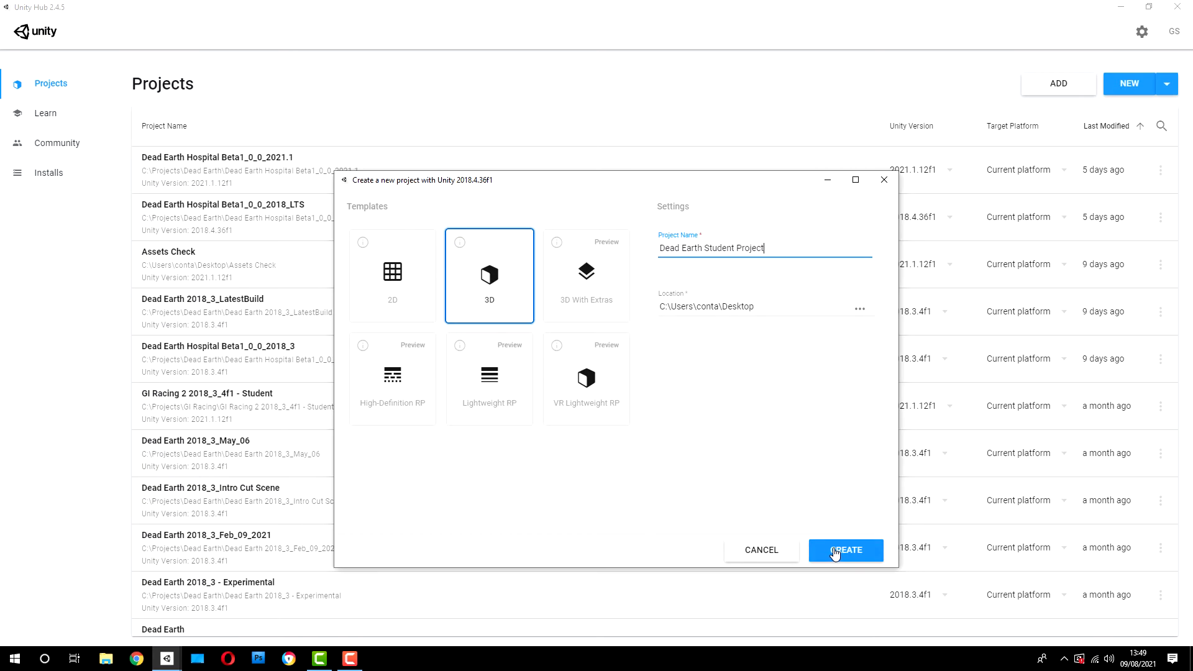
left_click(833, 553)
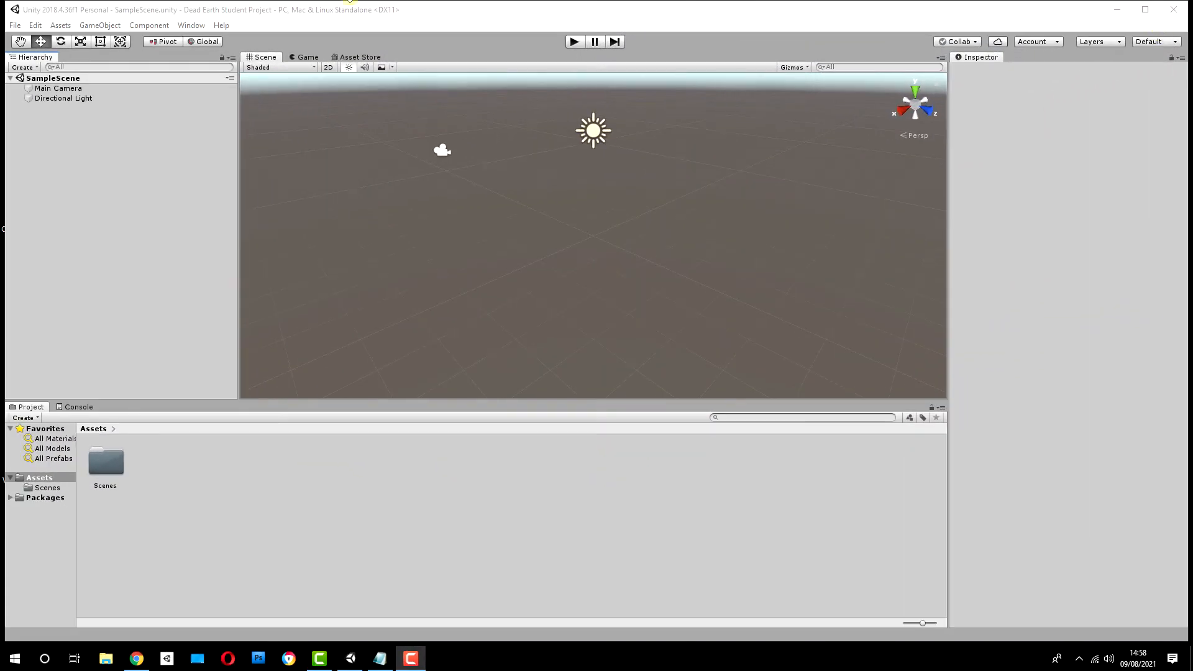
Step: Widen the Inspector slightly and restore the Default editor layout
left_click(83, 10)
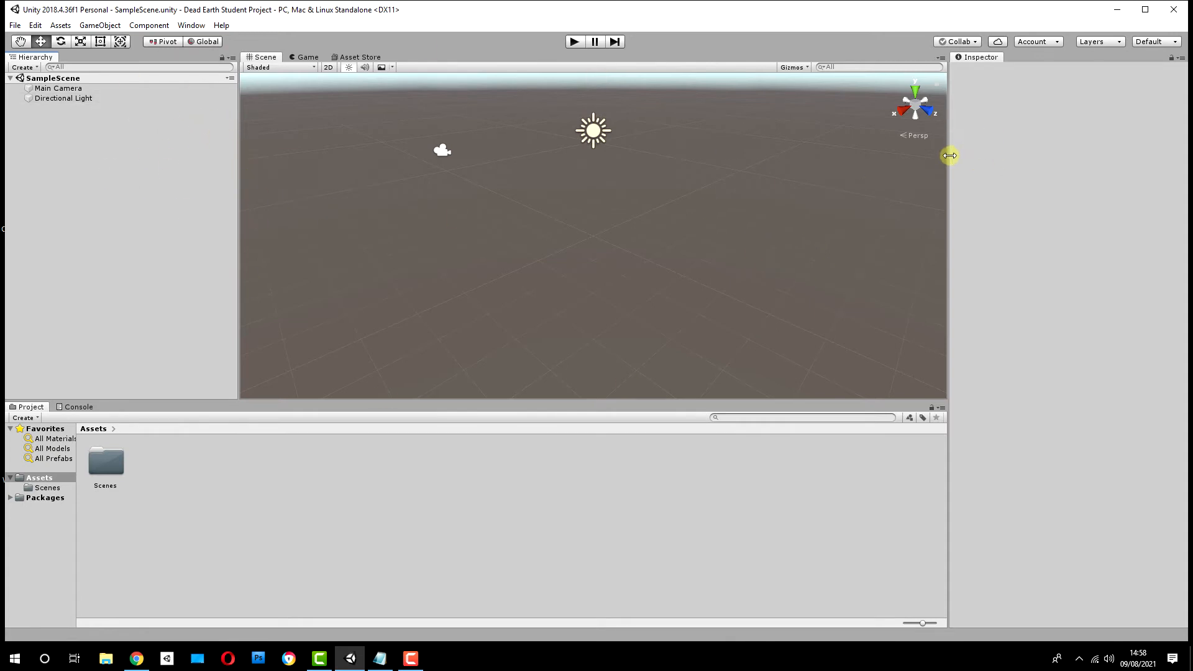
left_click_drag(950, 156, 924, 152)
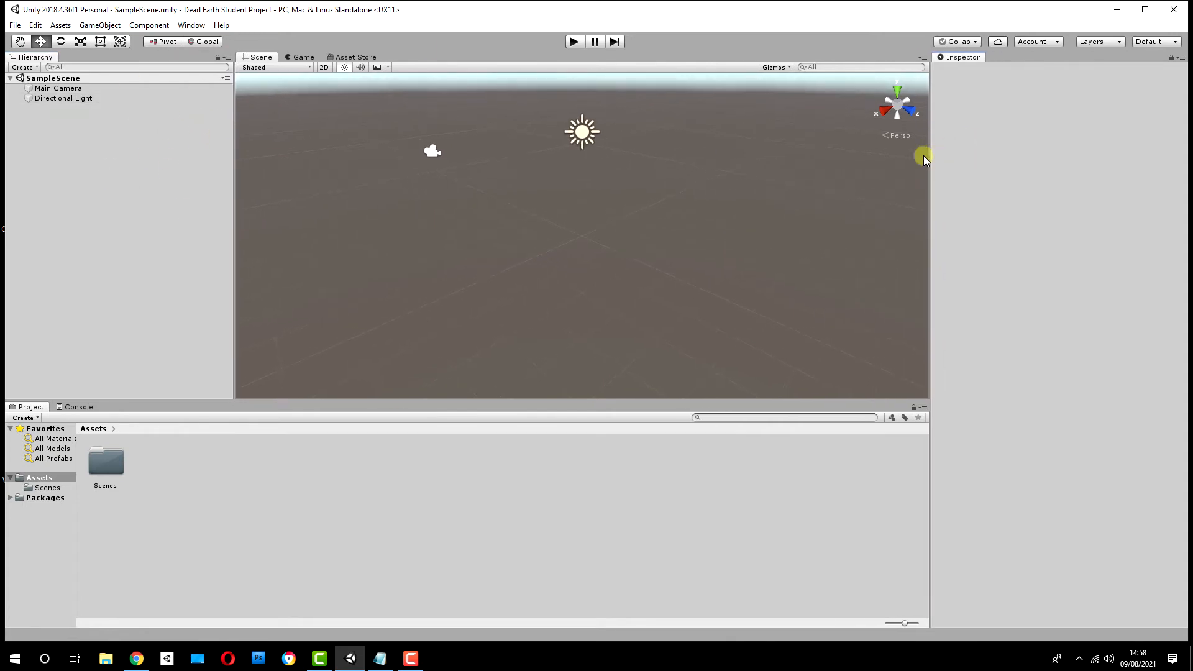
left_click(198, 26)
mouse_move(261, 72)
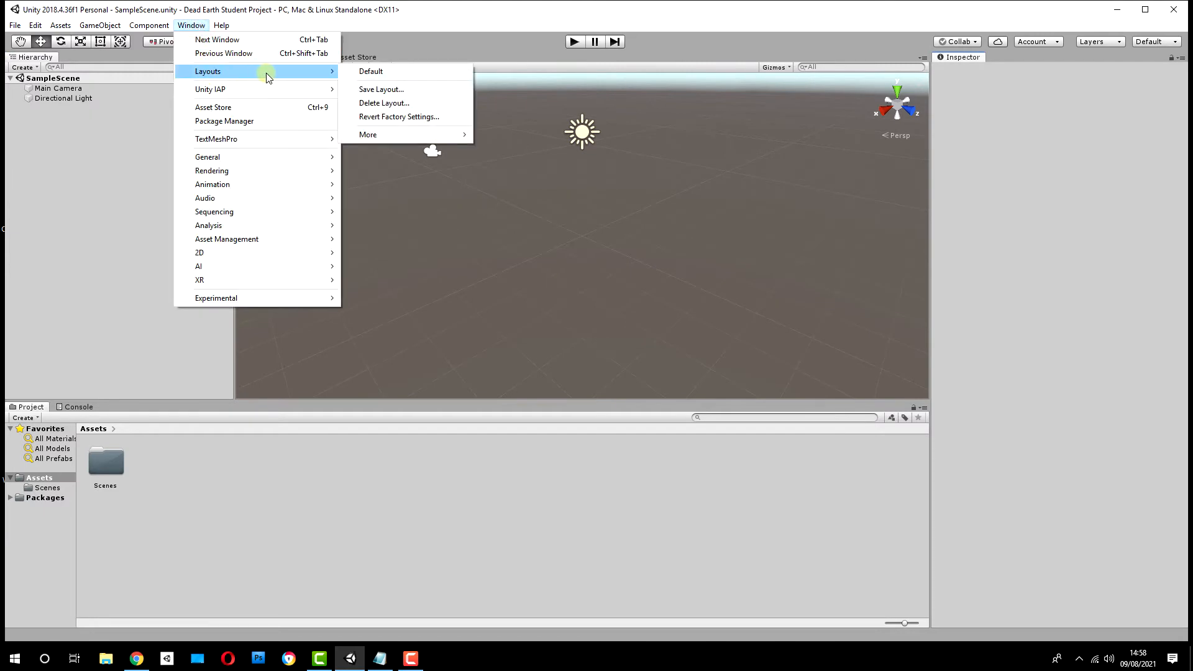
left_click(371, 72)
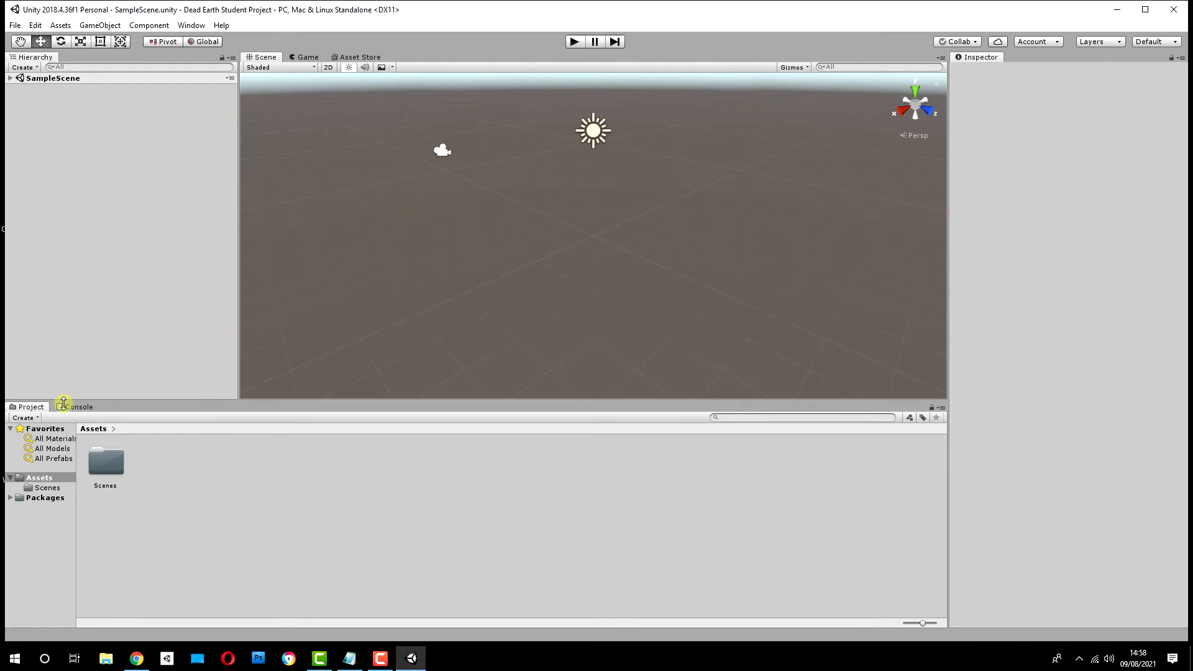
Step: Dock the Console beside the Inspector and the Game view beside the Project window, keeping the Inspector and Project window in front
left_click_drag(74, 406, 1031, 45)
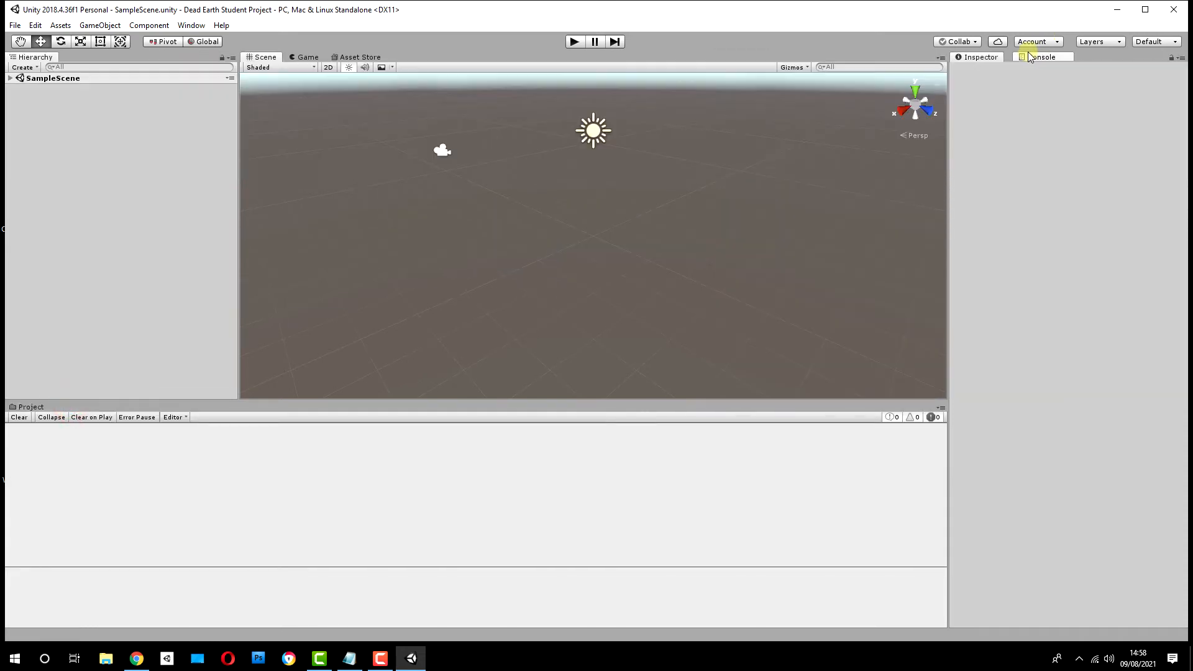
left_click(979, 57)
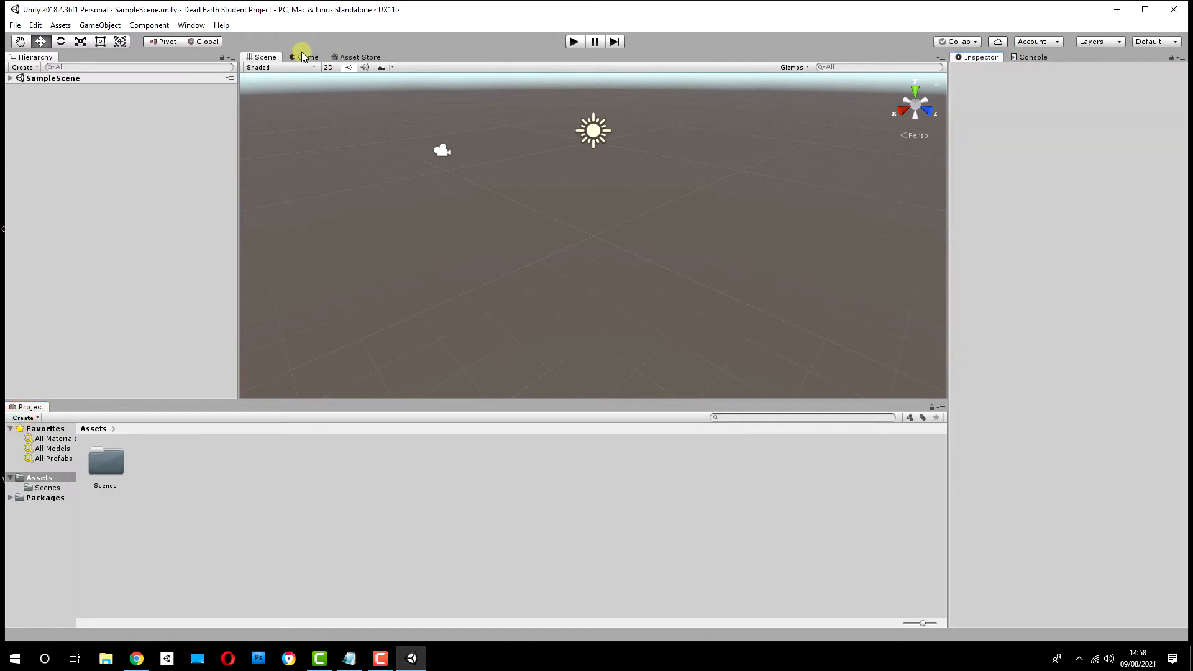
left_click_drag(304, 55, 102, 416)
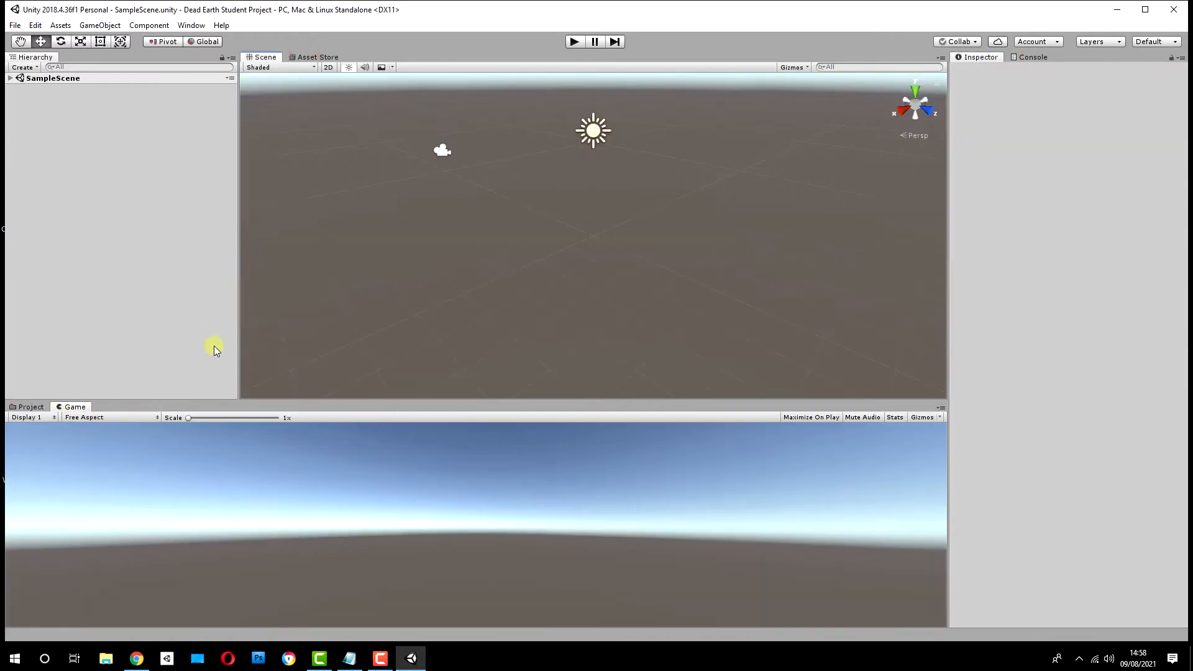
left_click(28, 407)
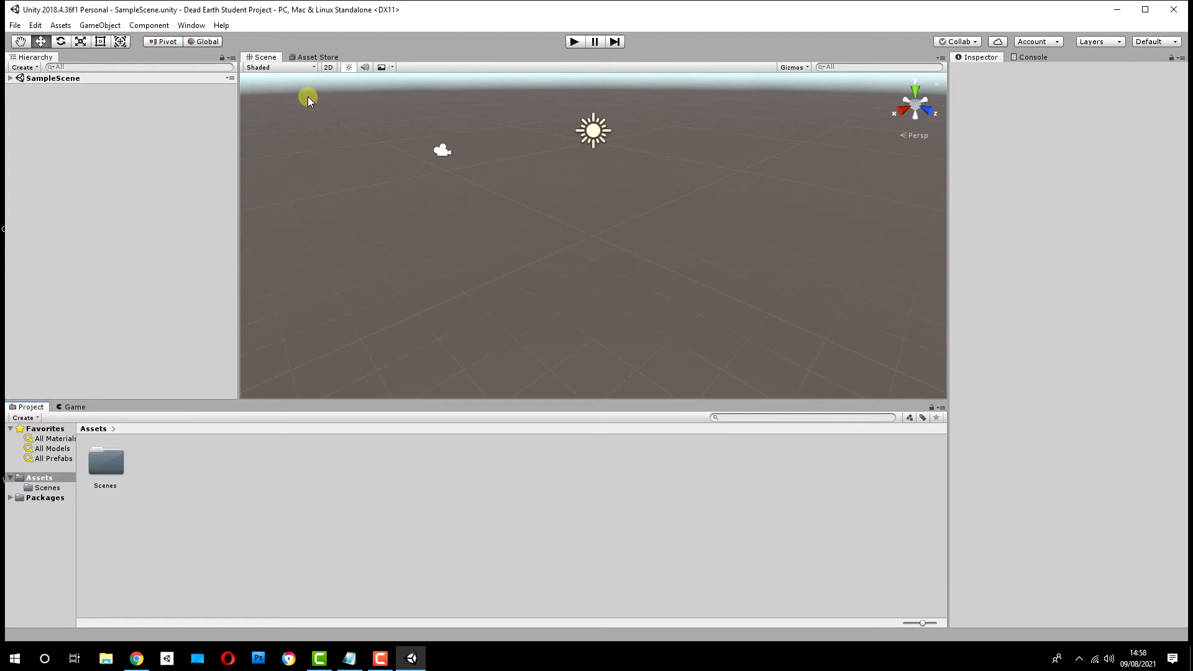
left_click(81, 405)
left_click(38, 412)
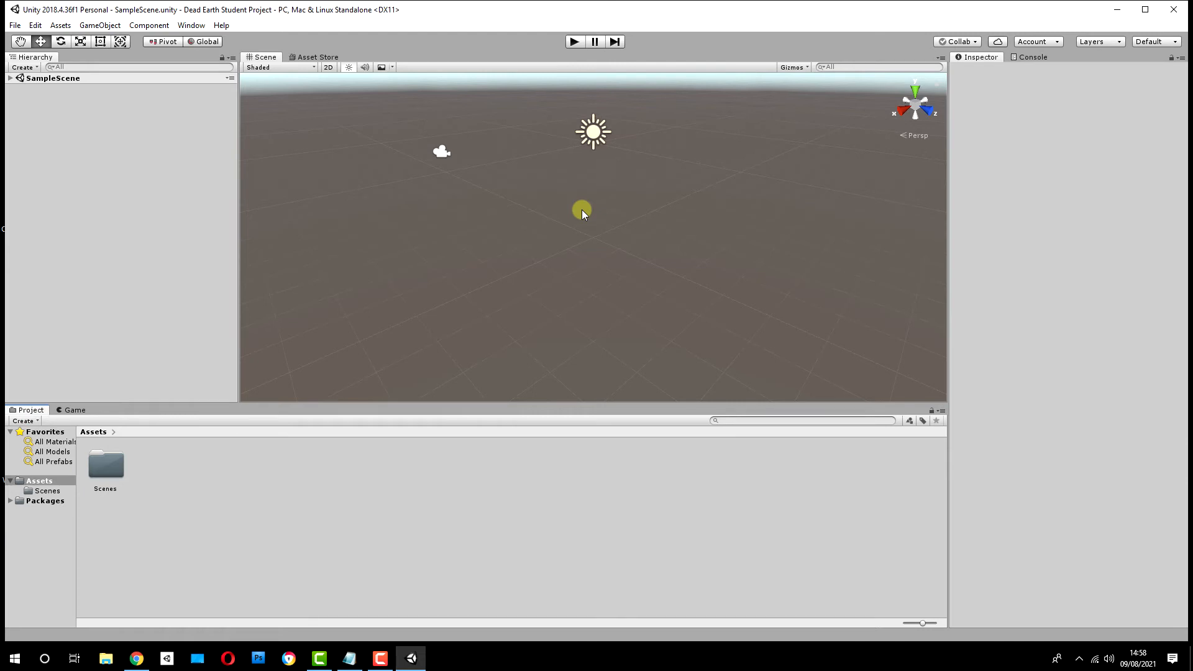
Step: Expand SampleScene in the Hierarchy and inspect its Main Camera and Directional Light objects
left_click(10, 78)
left_click(76, 89)
left_click(73, 98)
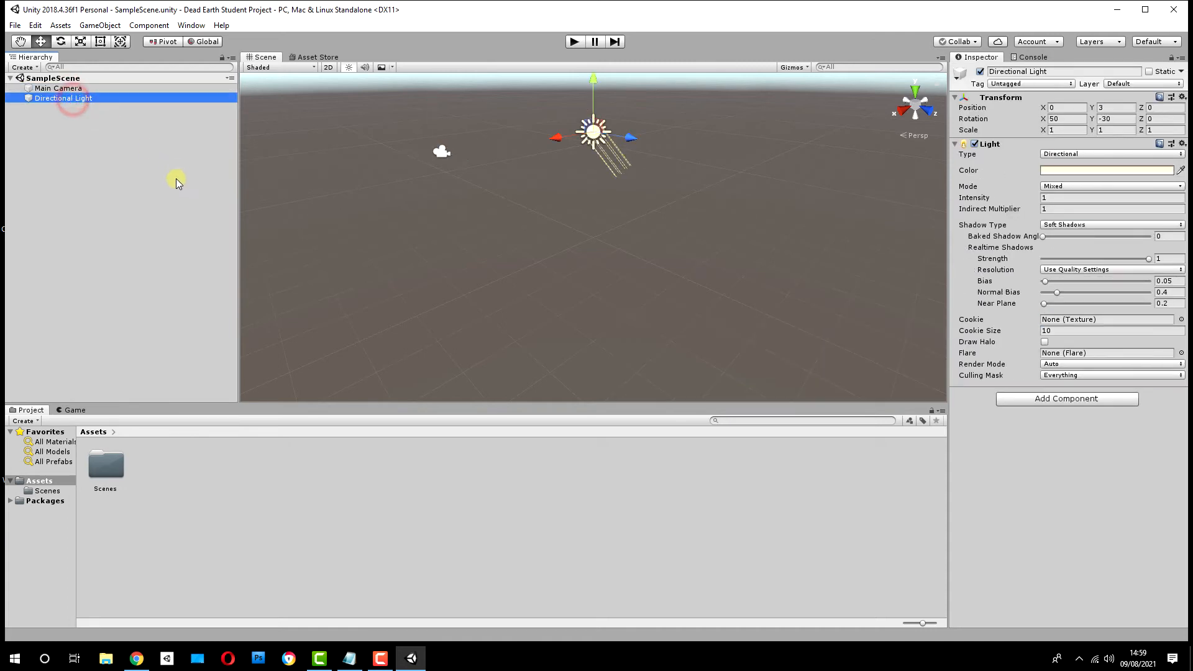
Step: Browse the Assets and Scenes folders, enlarge the Project window upward, and select the SampleScene asset
left_click(39, 481)
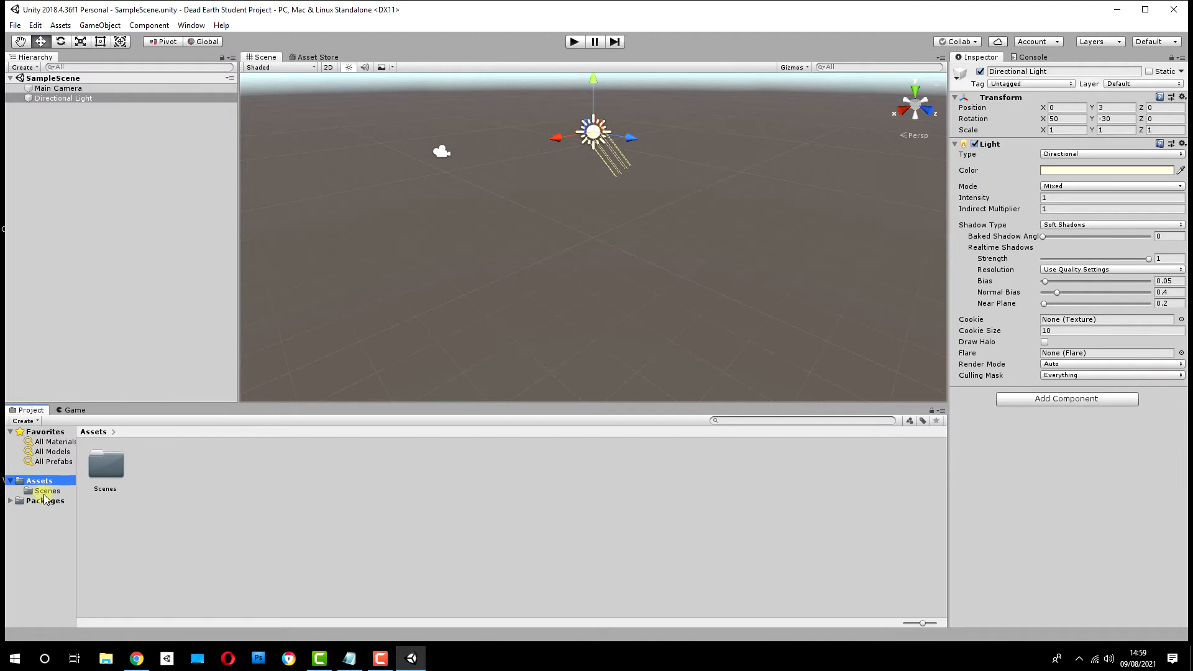
double_click(109, 461)
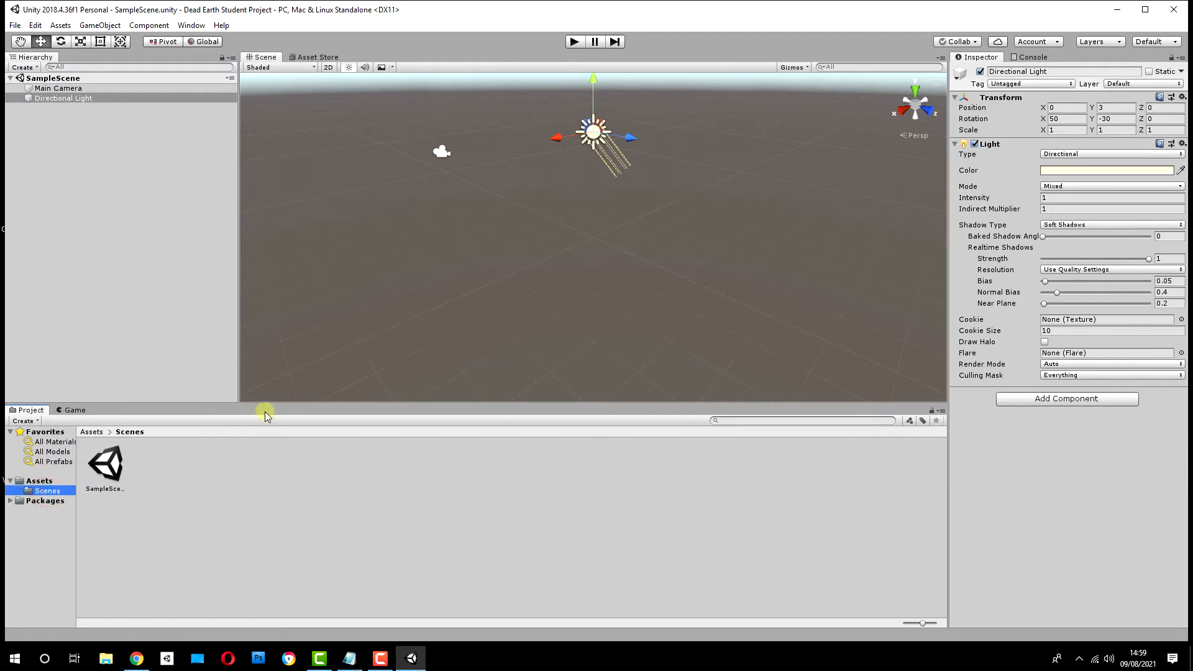
left_click(40, 480)
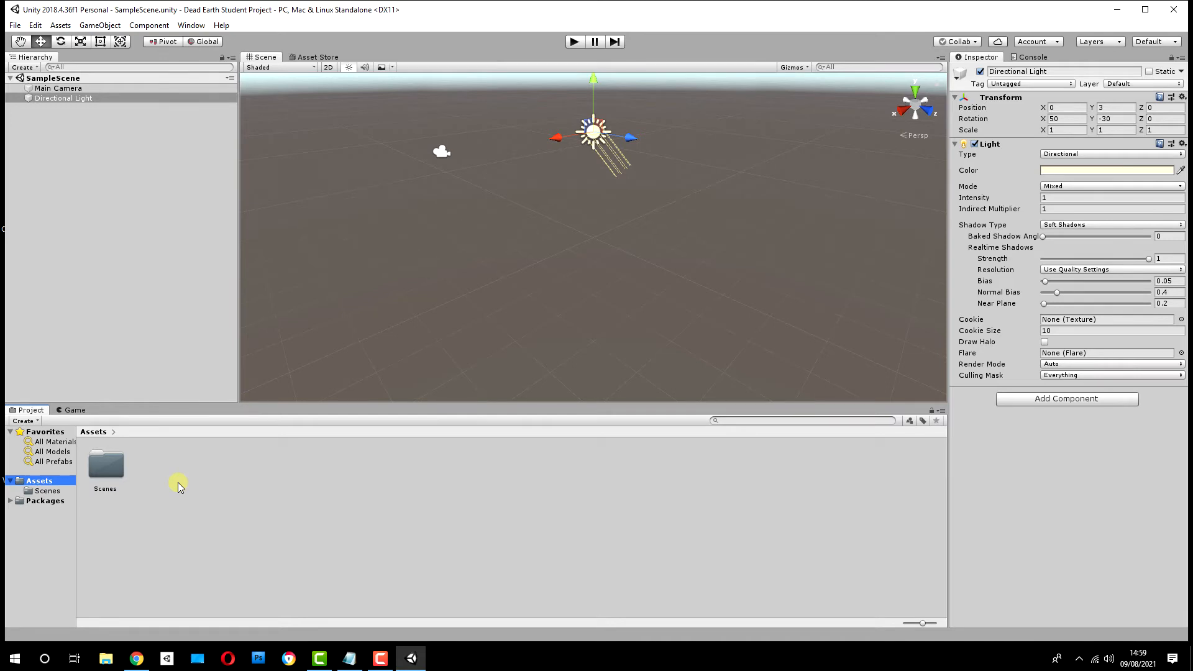
left_click_drag(512, 405, 540, 277)
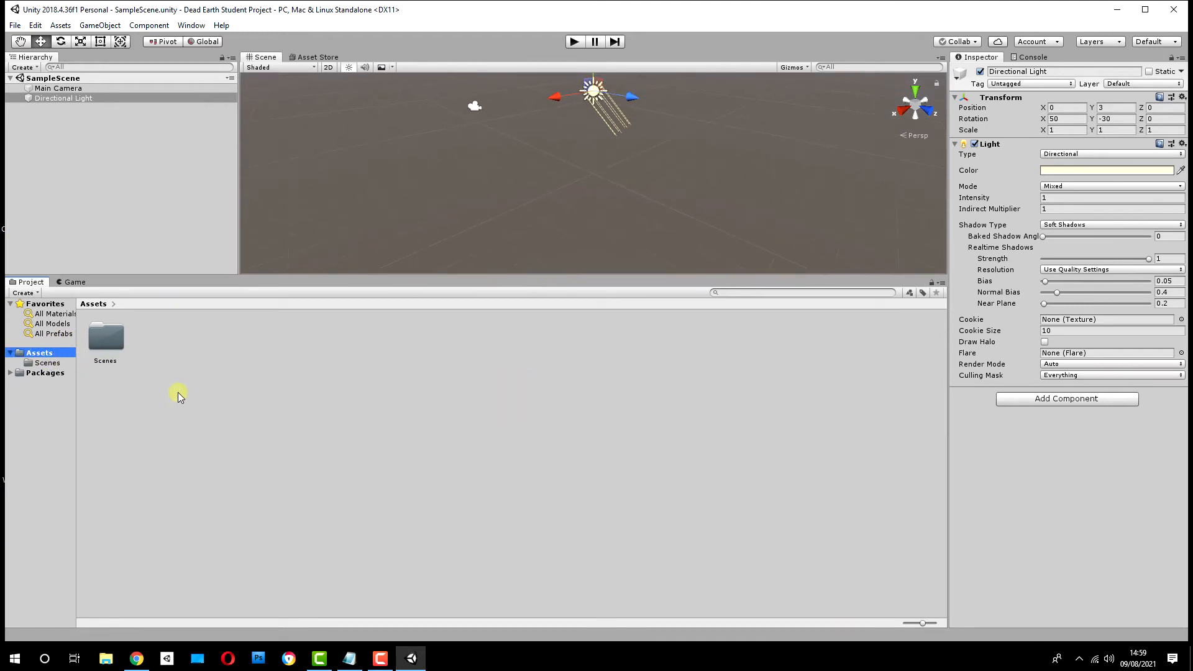
double_click(105, 337)
left_click(108, 343)
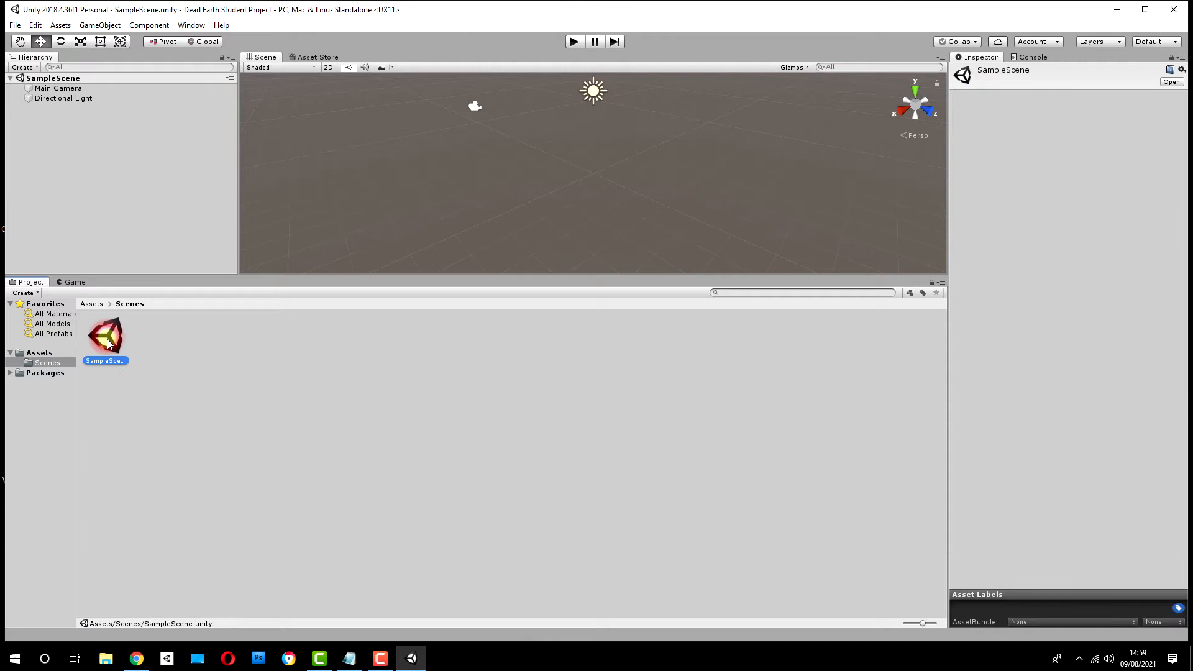
Step: Review the contents of the Packages folder, collapse it, and return to the Assets folder
left_click(10, 372)
left_click(43, 373)
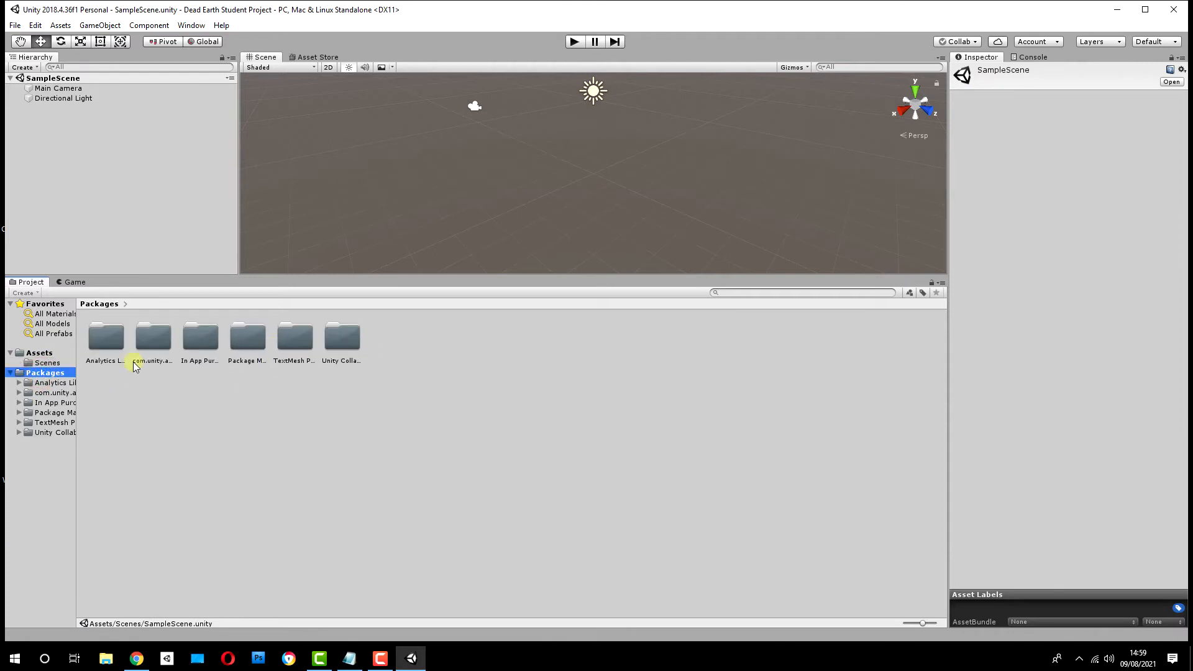
left_click(10, 372)
left_click(38, 352)
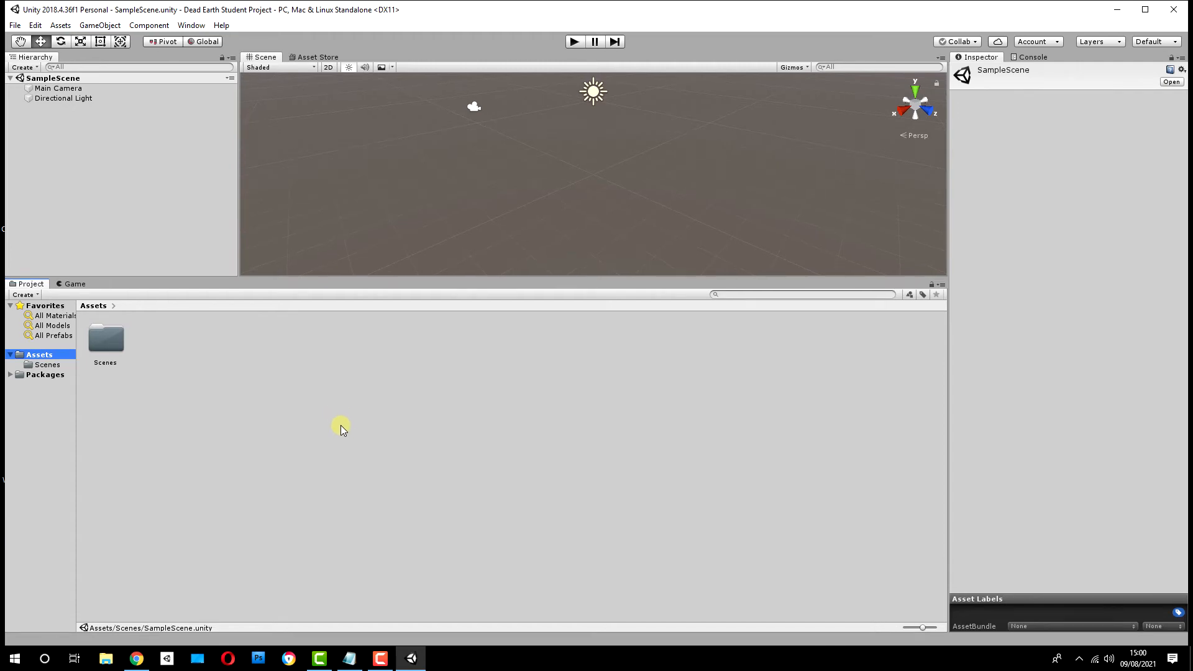
Step: Locate the Custom Package import command without running it
left_click(61, 25)
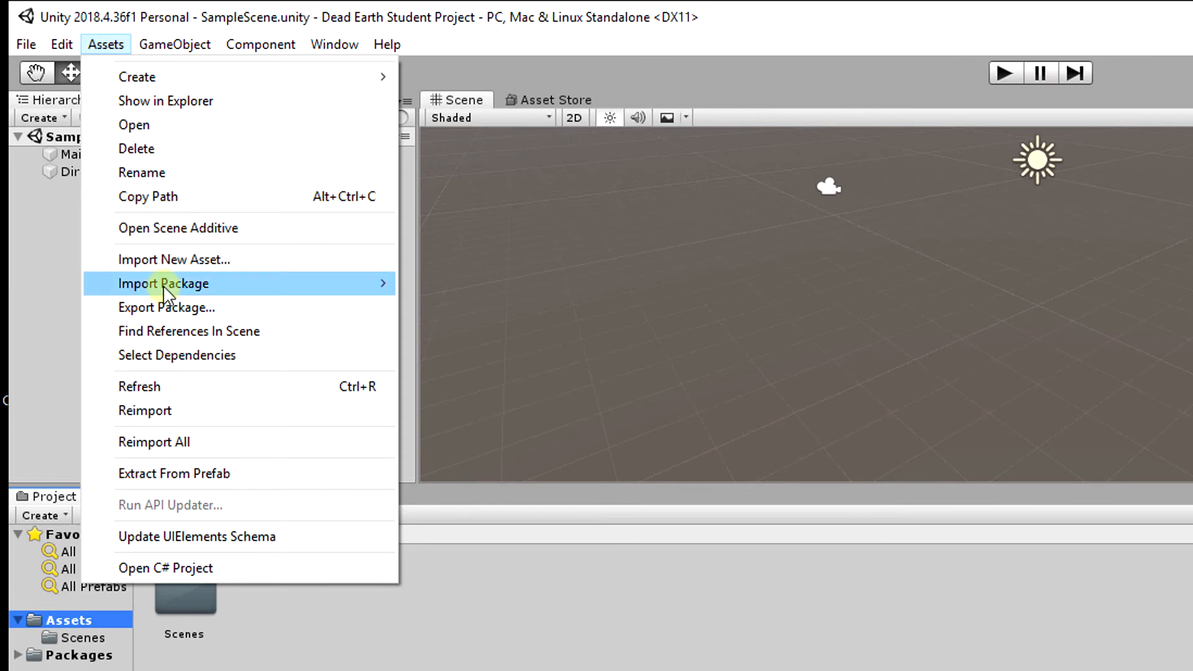
mouse_move(167, 283)
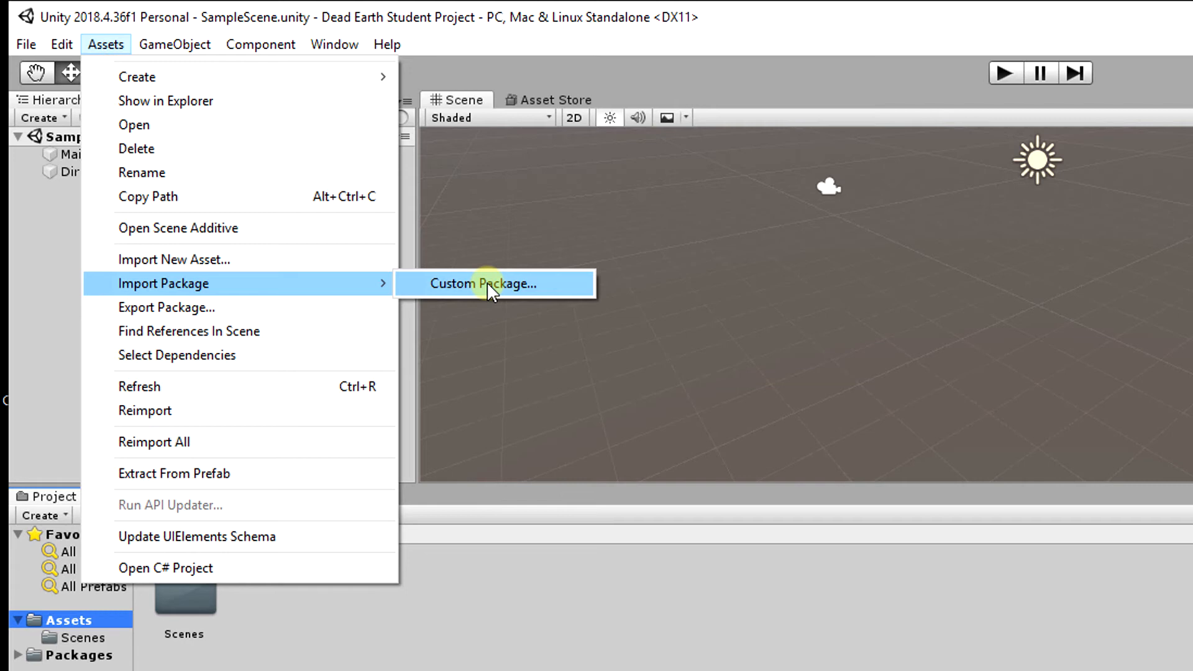
left_click(774, 6)
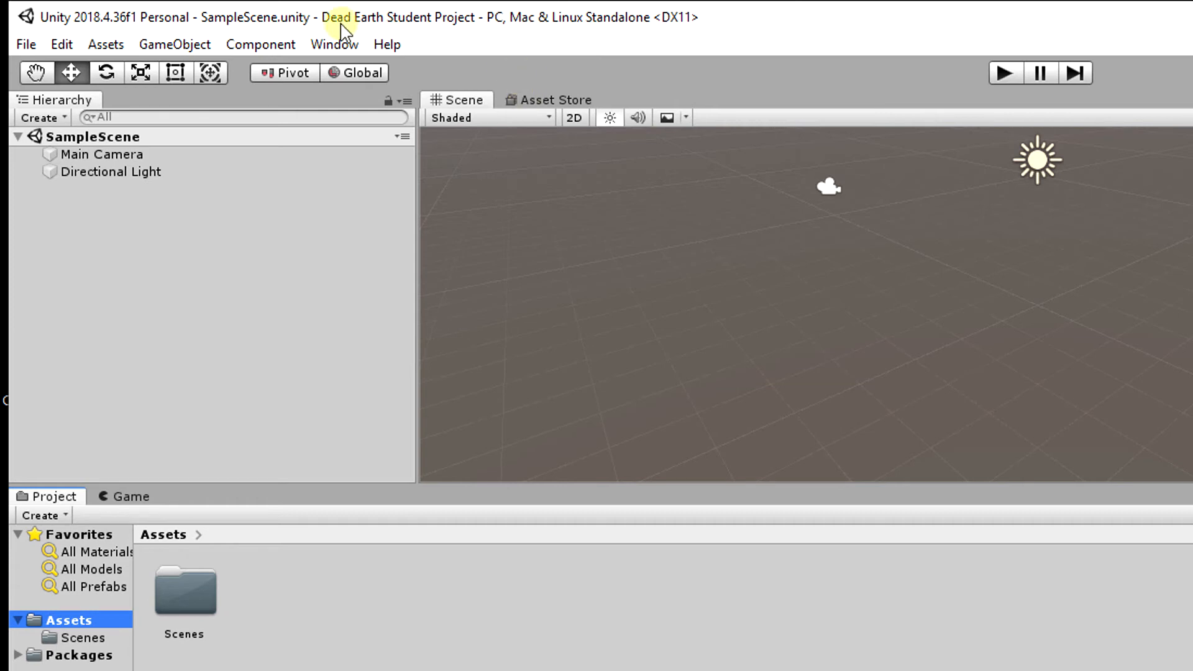
Step: Open the Asset Store window to view its storefront, and return to the Scene view
left_click(328, 44)
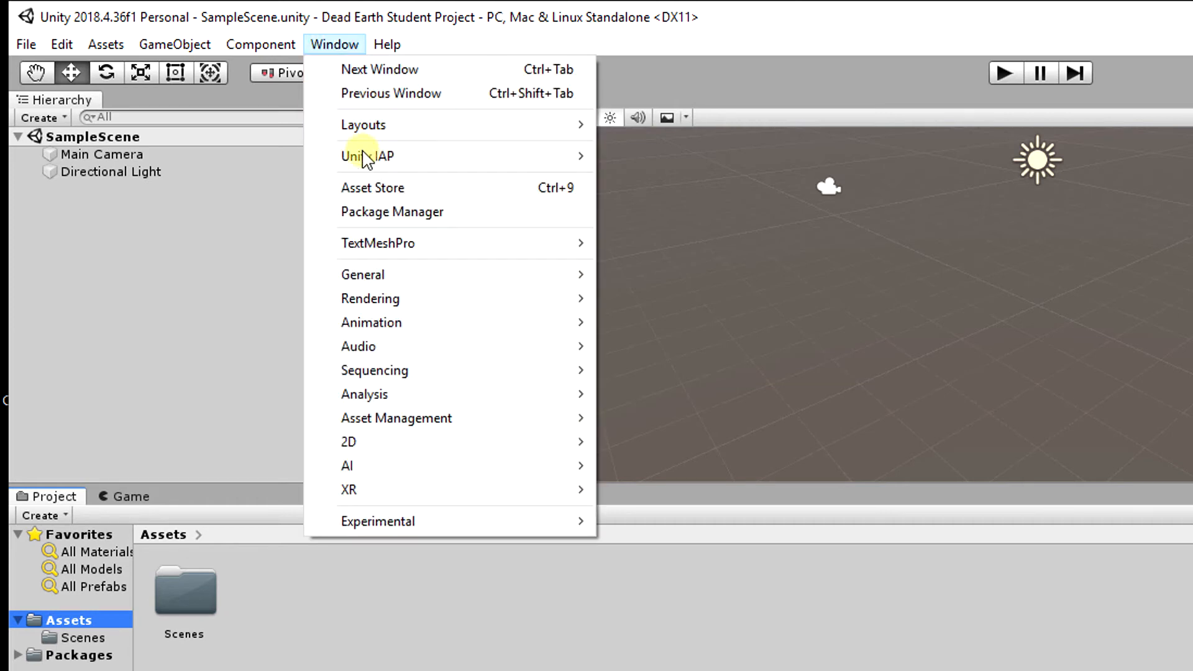
left_click(387, 187)
left_click(547, 100)
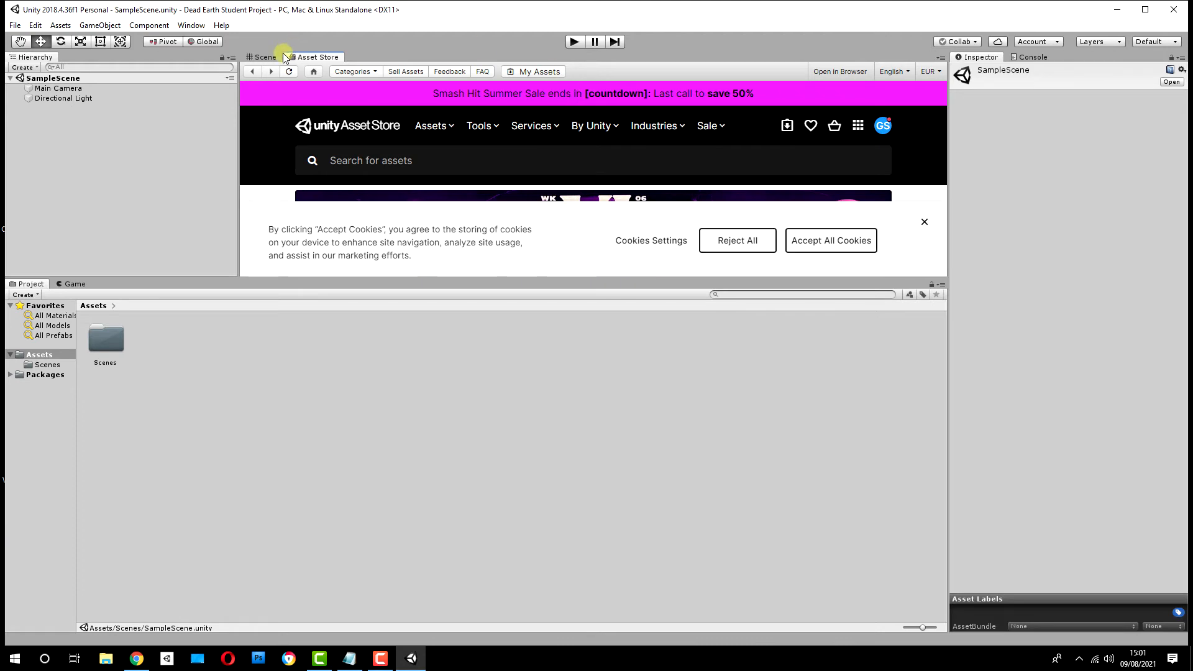
left_click(267, 56)
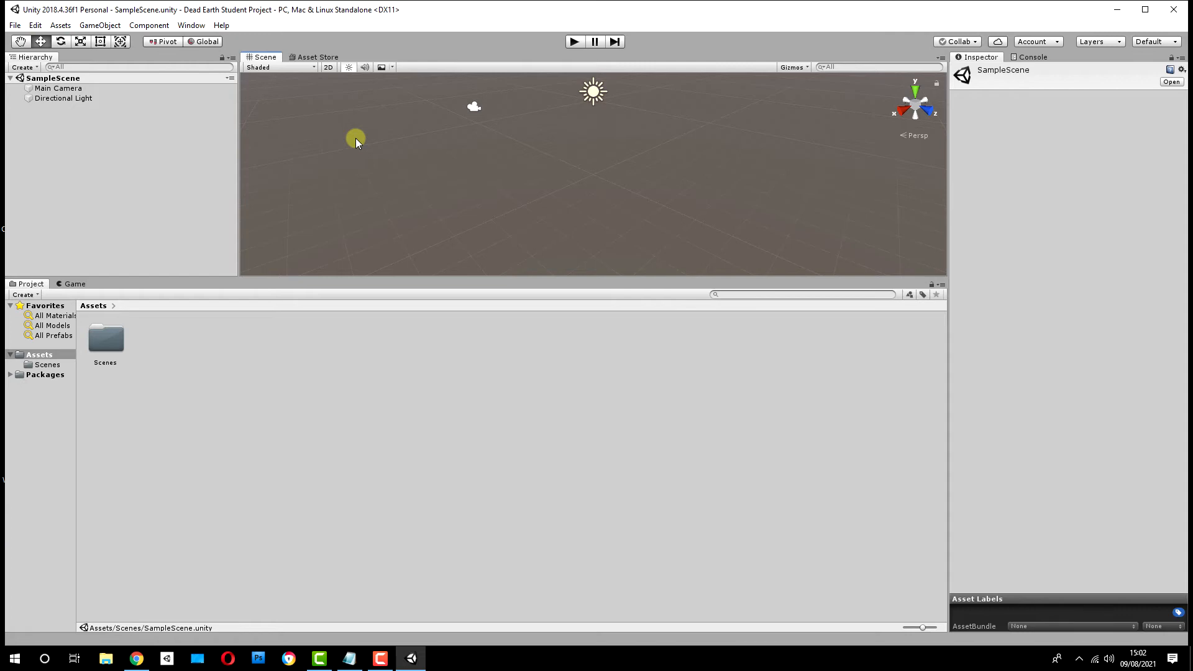
Step: Switch to Chrome, search the Asset Store for "standard assets", view the Standard Assets (for Unity 2018.4) page, and close it
left_click(136, 659)
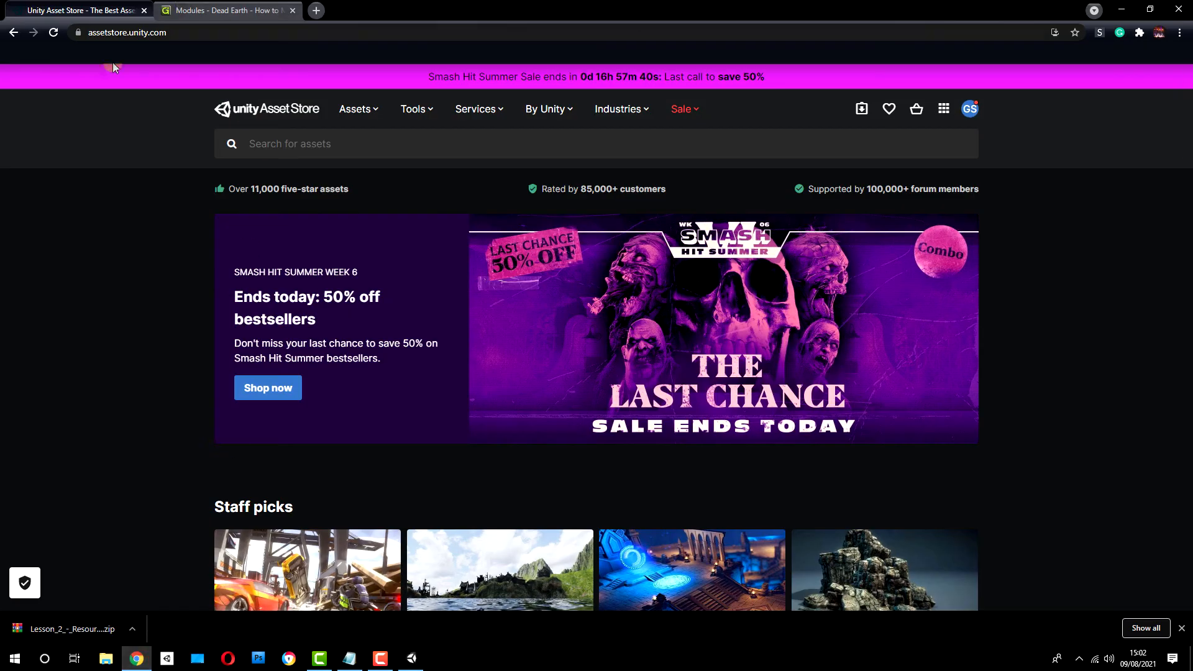
left_click(294, 149)
type("standa")
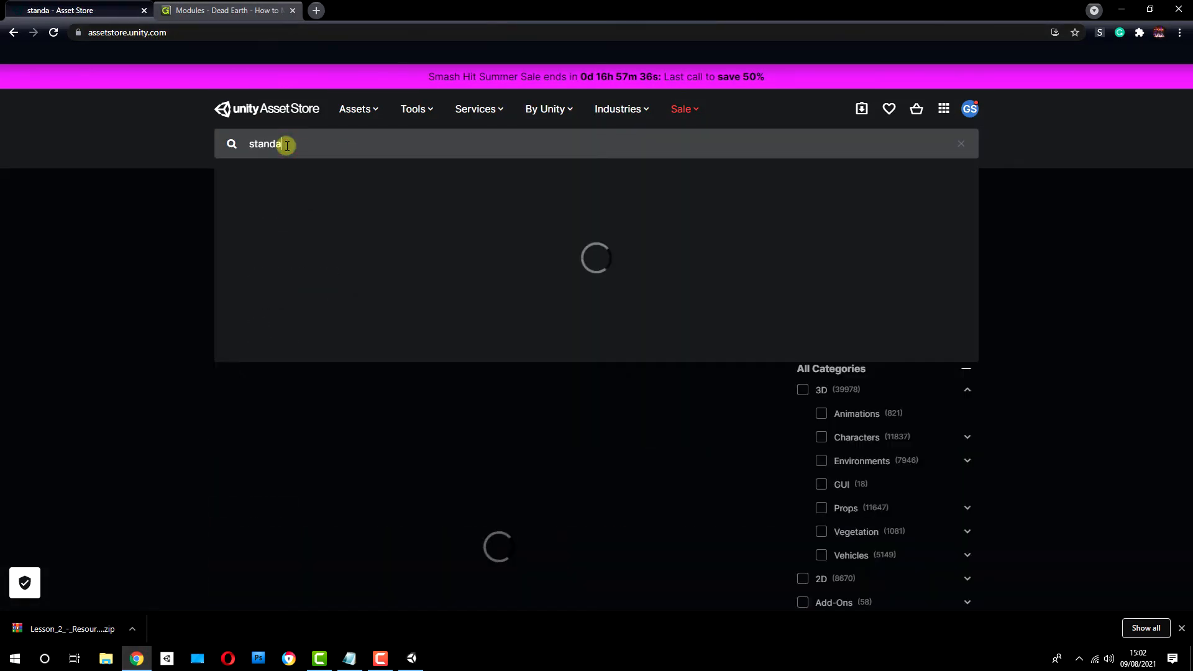
type("rd assets")
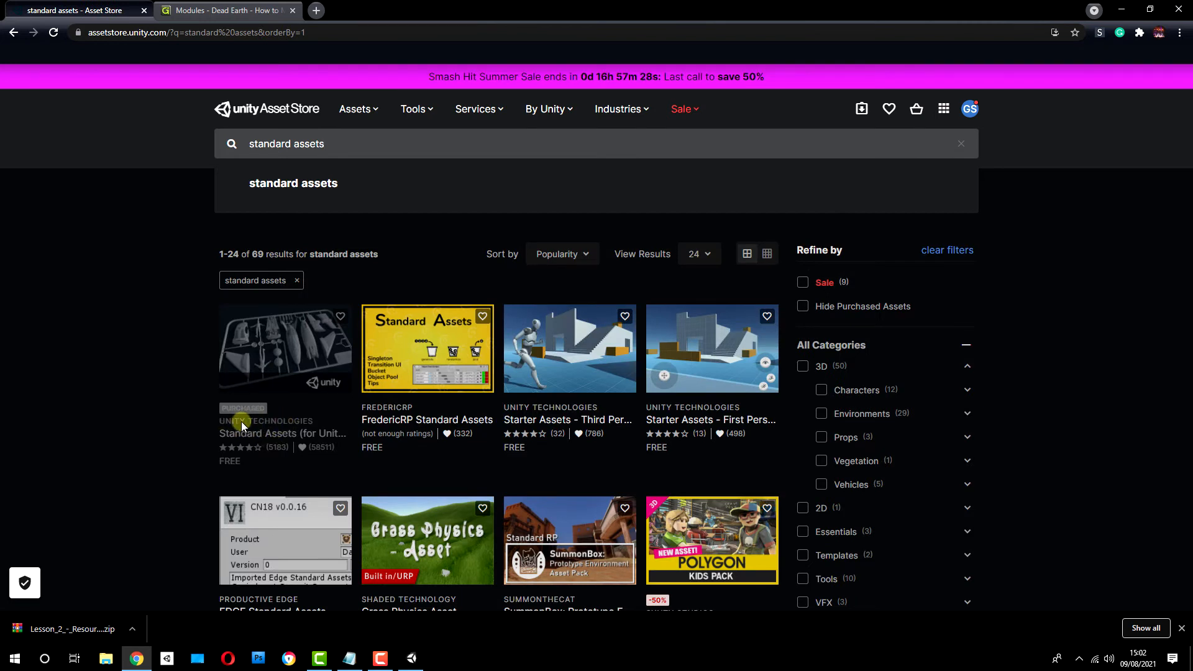
left_click(290, 353)
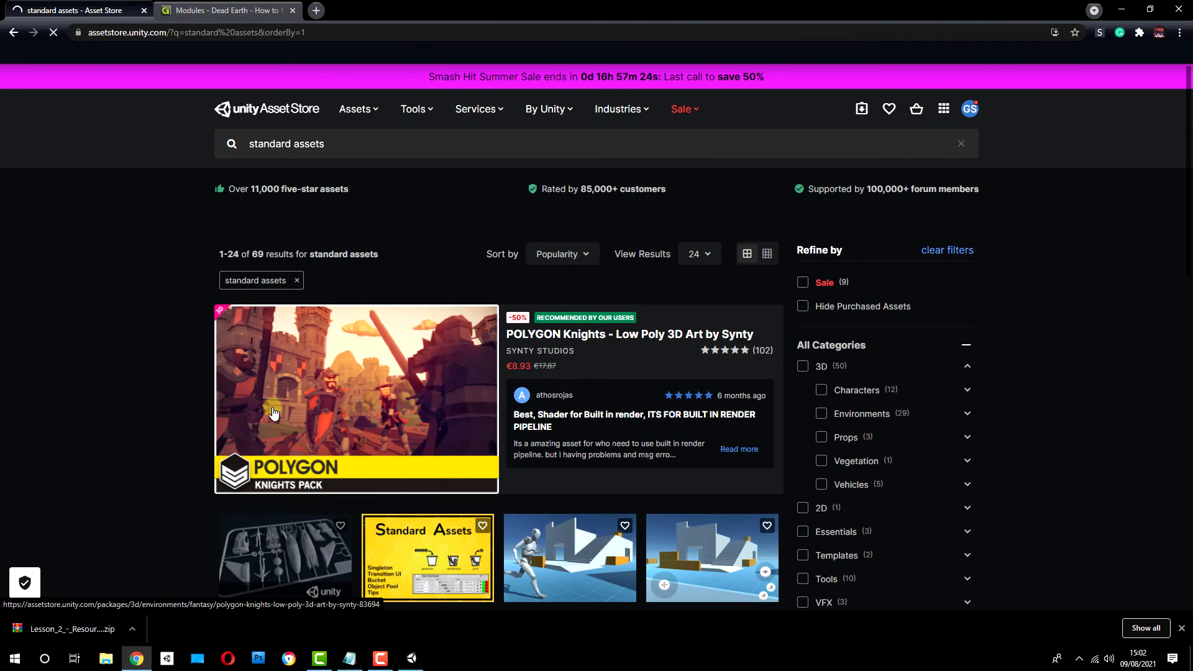
scroll(284, 435, "down", 2)
left_click(277, 437)
left_click(869, 259)
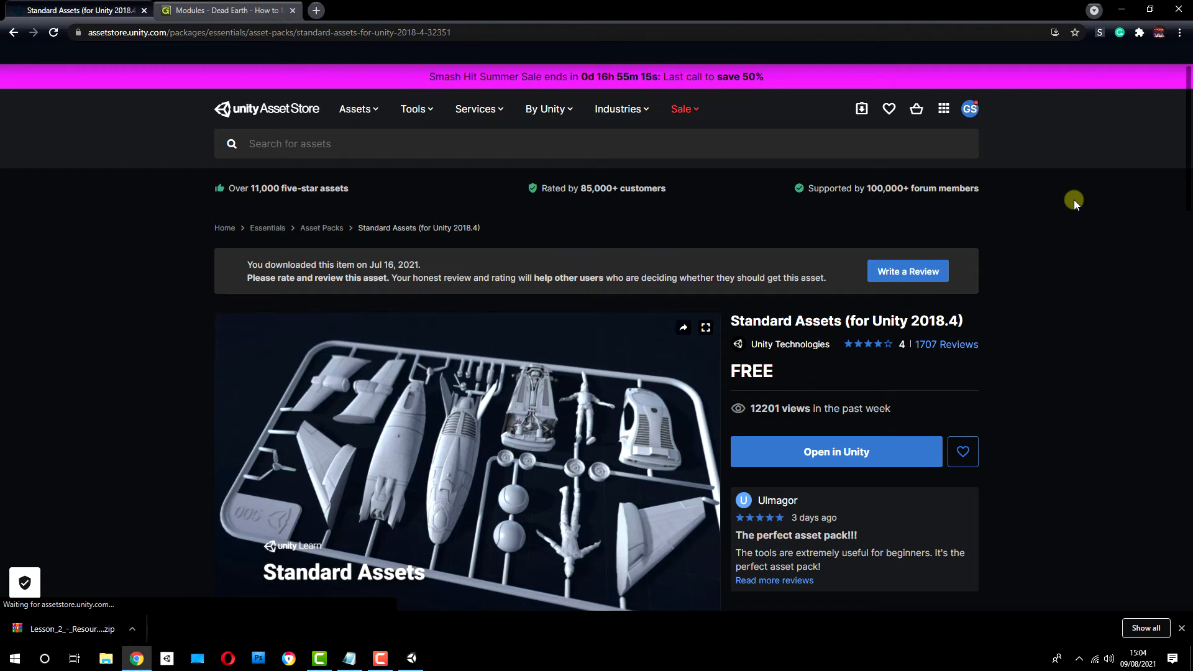
left_click(143, 10)
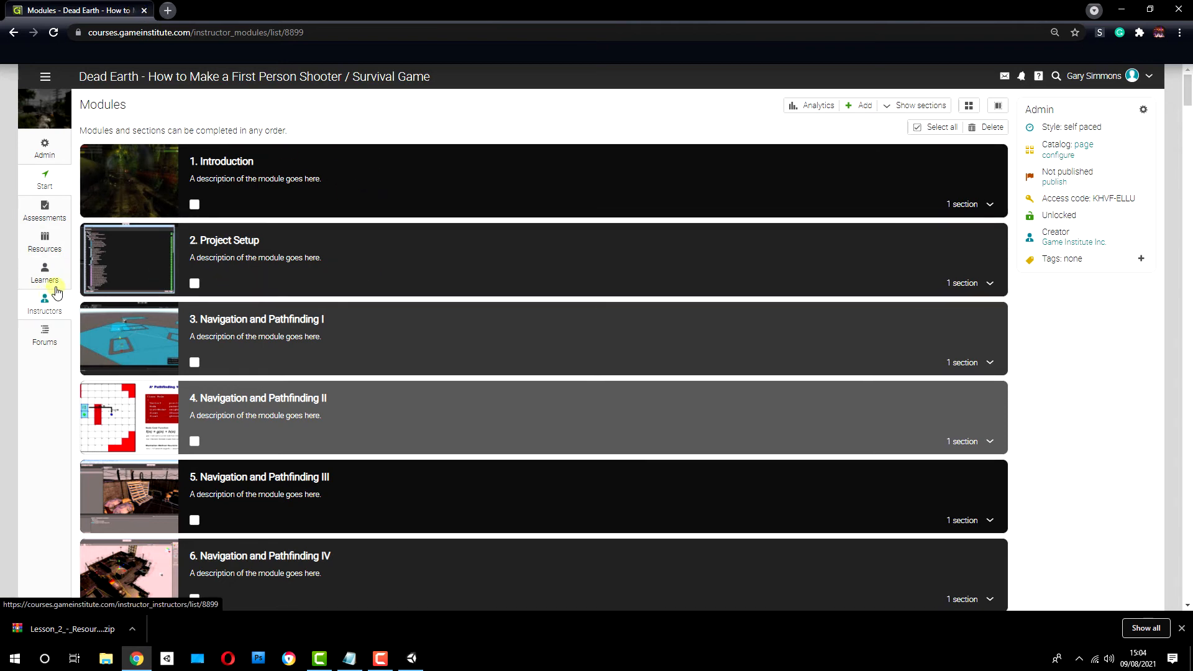
Step: Download the Lesson 2 - Resources (Standard Assets) zip from the course resources and minimize the browser
left_click(45, 242)
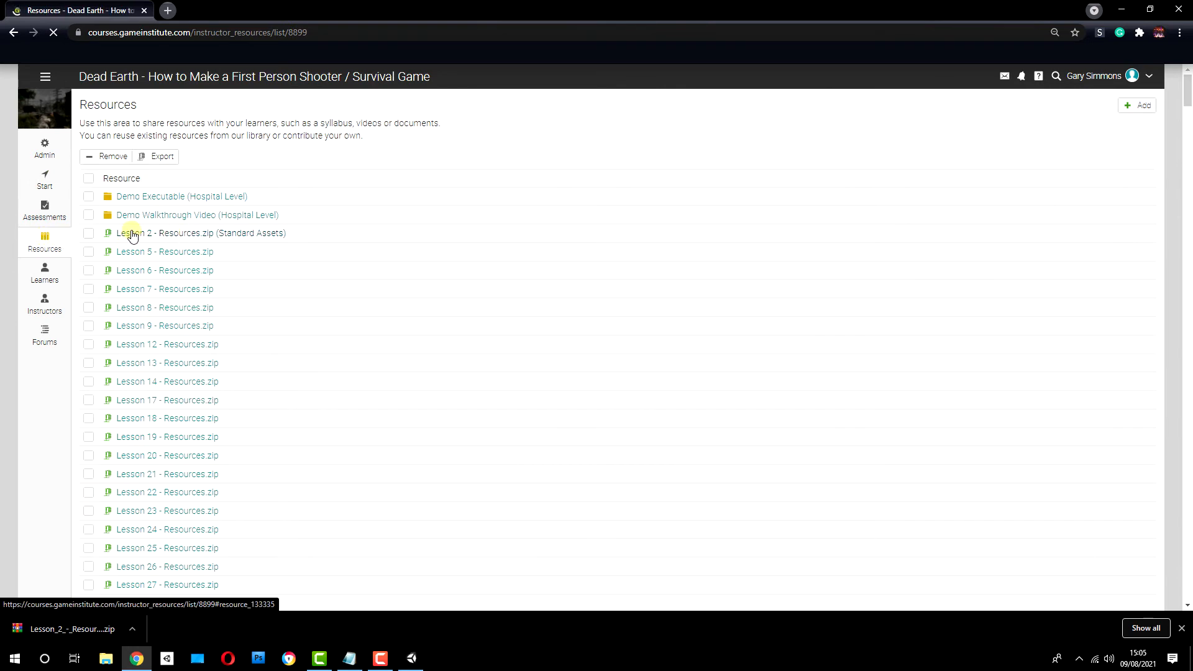
left_click(189, 233)
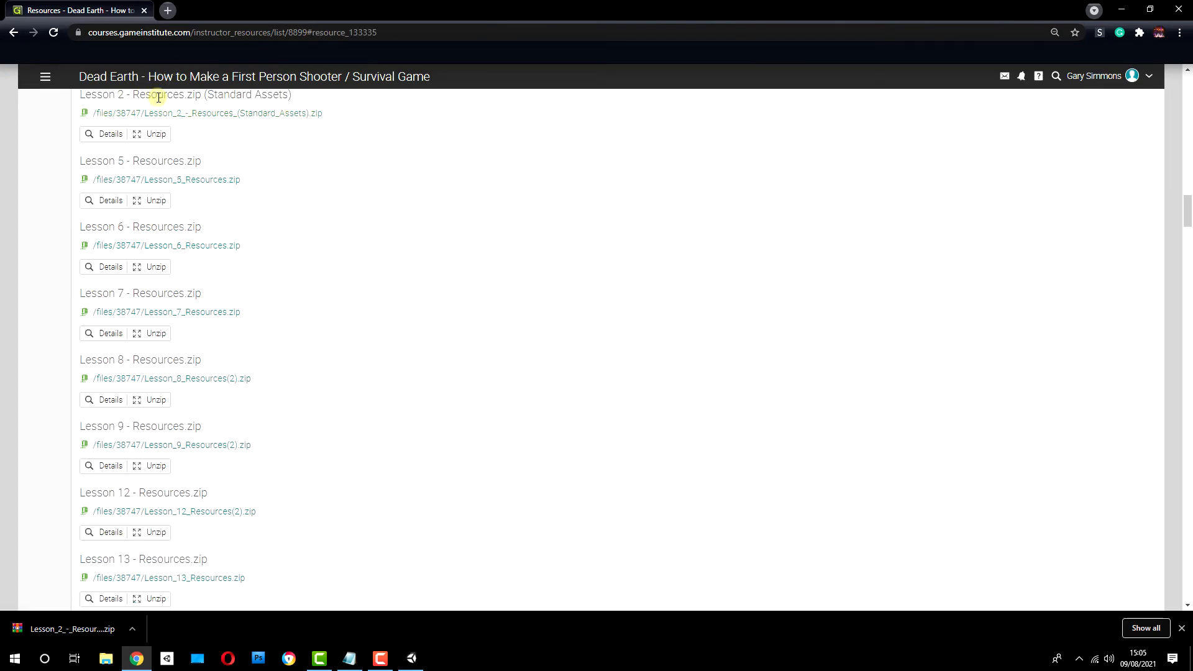
left_click(196, 114)
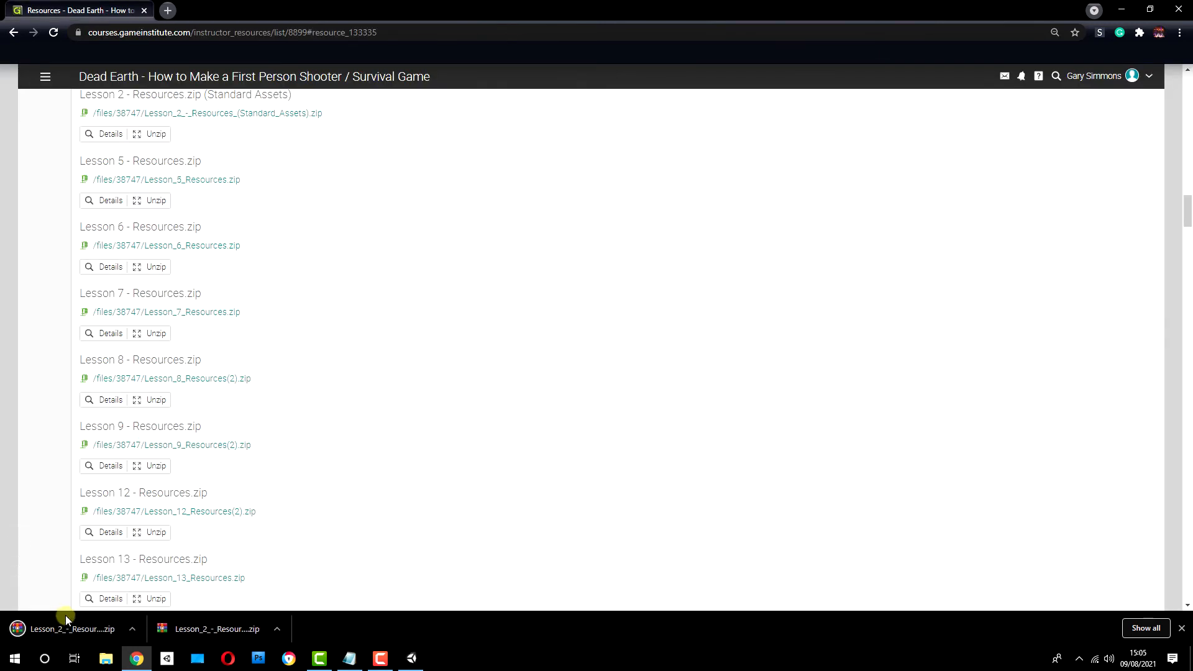
left_click(1133, 8)
Step: Extract the Lesson 2 resources zip into its own desktop folder, open that folder, and select GI Standard Assets.unitypackage
right_click(219, 212)
left_click(272, 252)
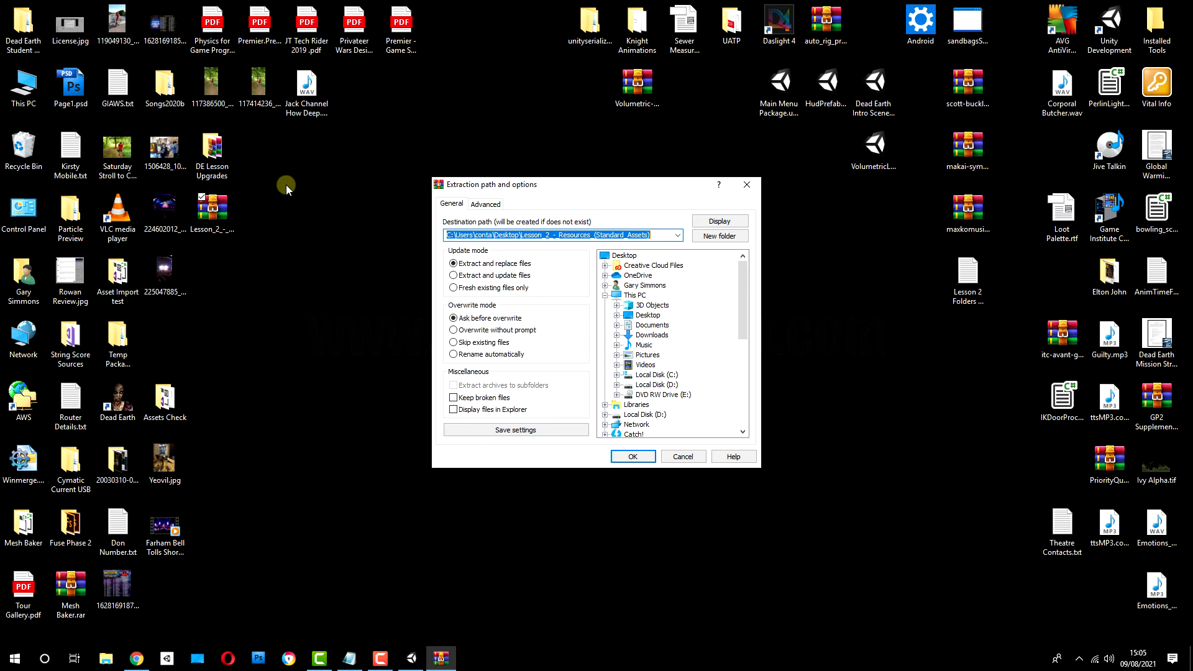
key("Return")
left_click(167, 351)
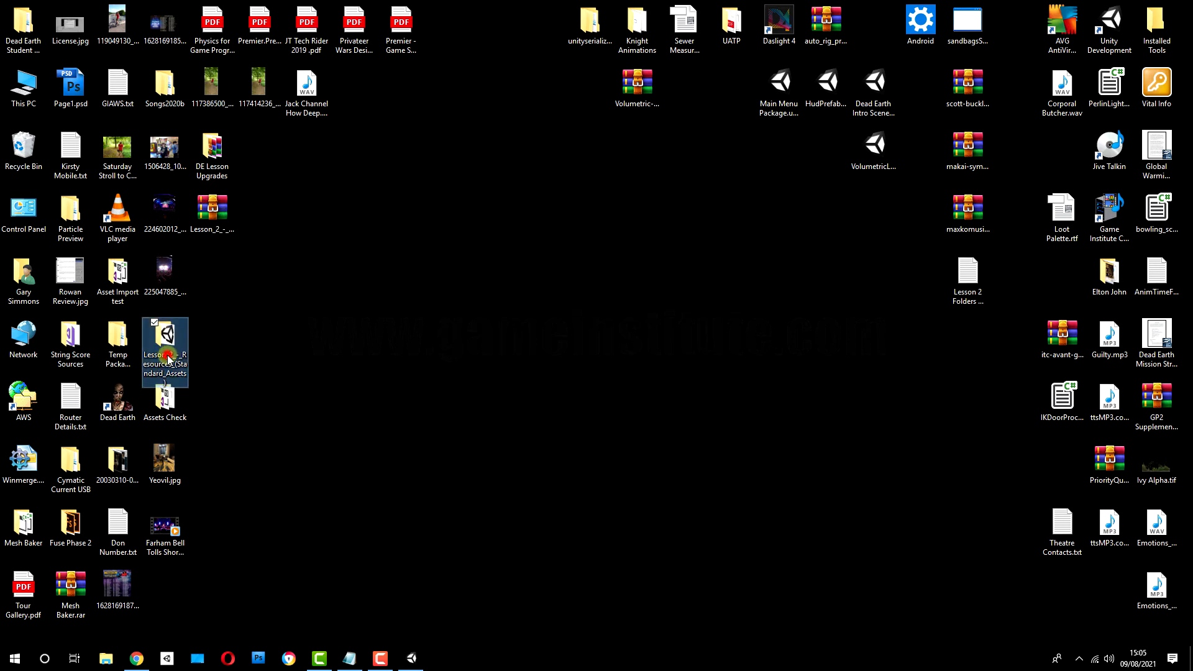
left_click(167, 359)
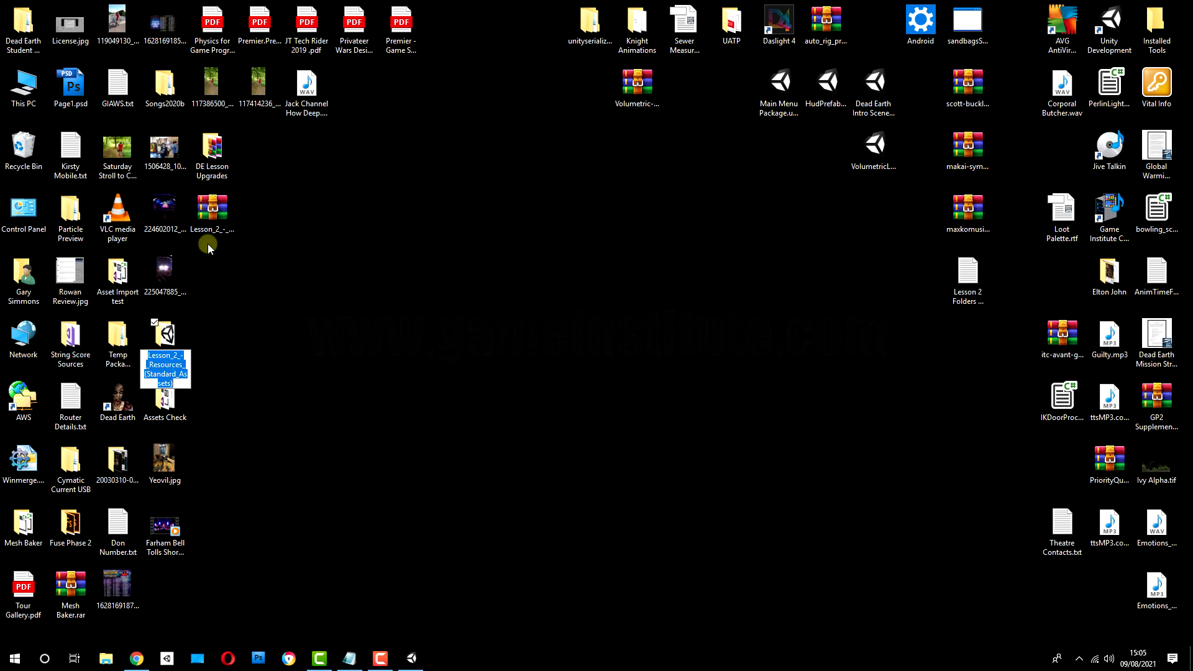
left_click(216, 216)
double_click(169, 347)
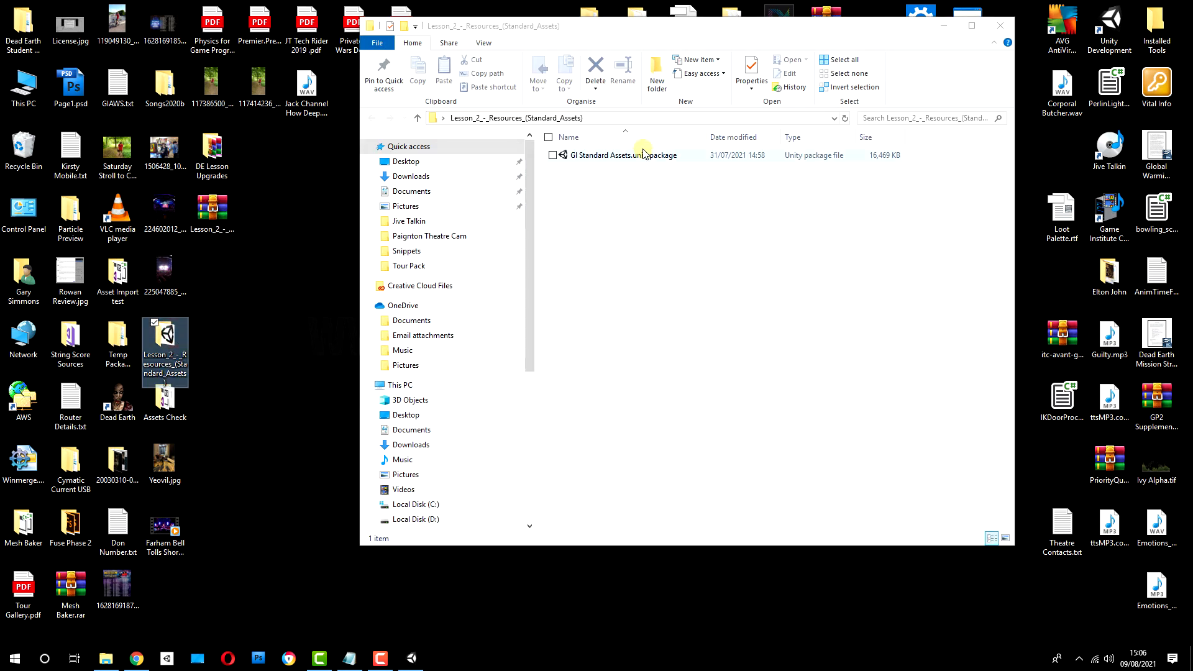
left_click(646, 159)
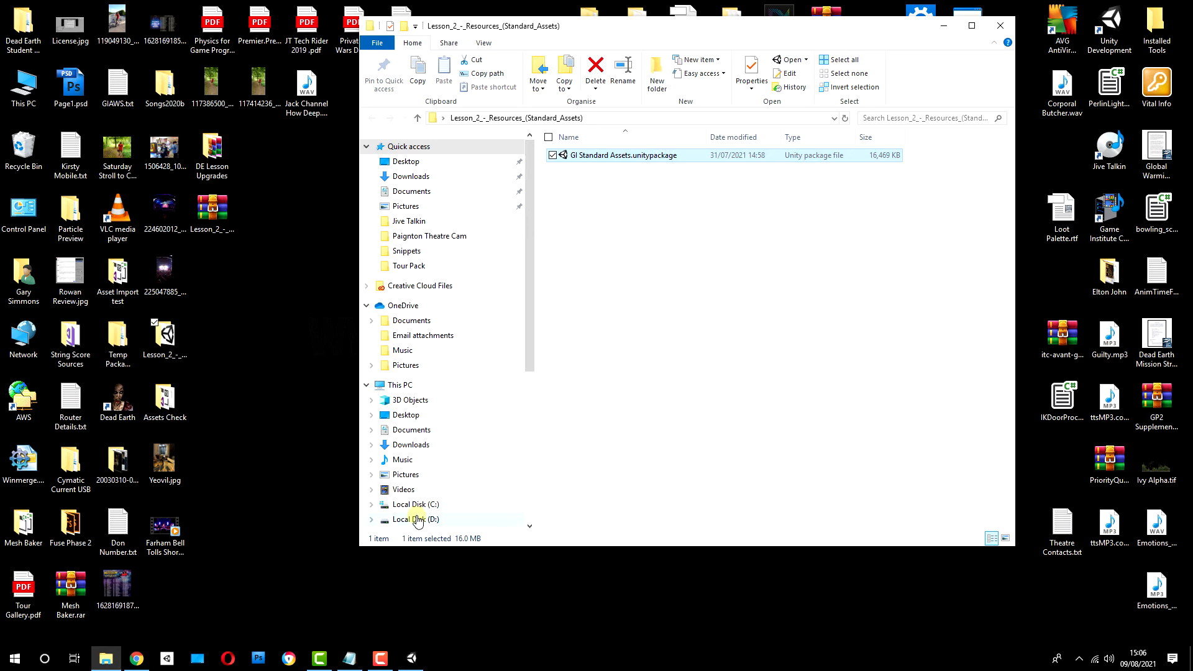
Step: Switch to Unity, choose GI Standard Assets.unitypackage from the Lesson 2 resources folder for a custom package import, and cancel it
left_click(411, 658)
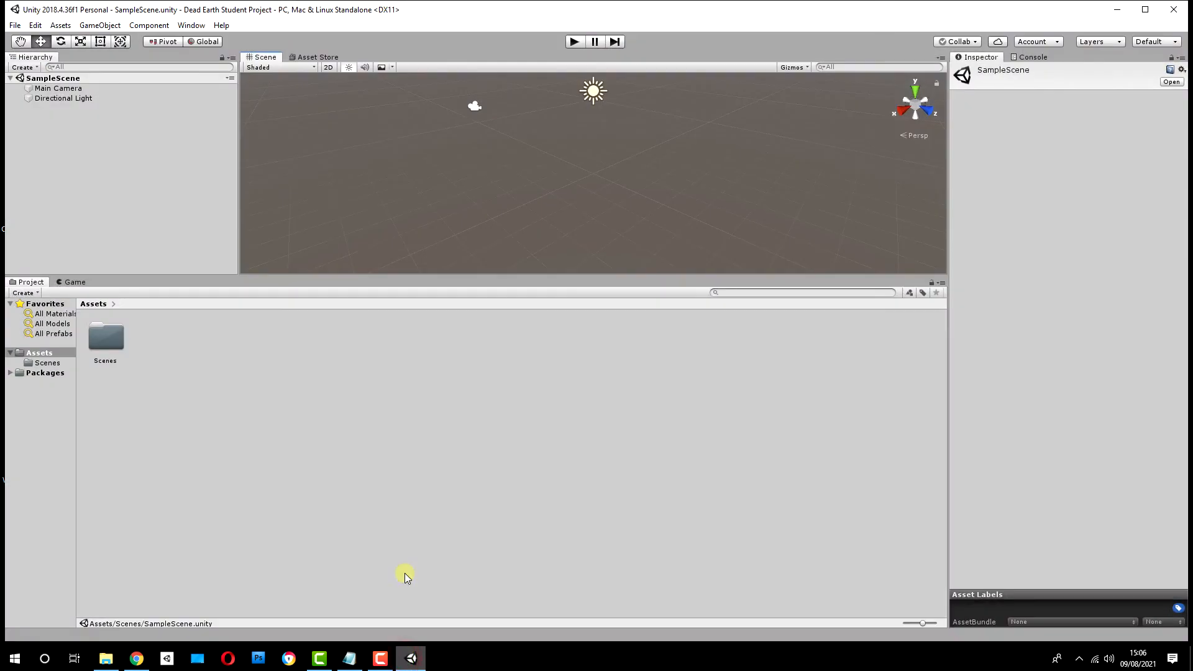
left_click(60, 24)
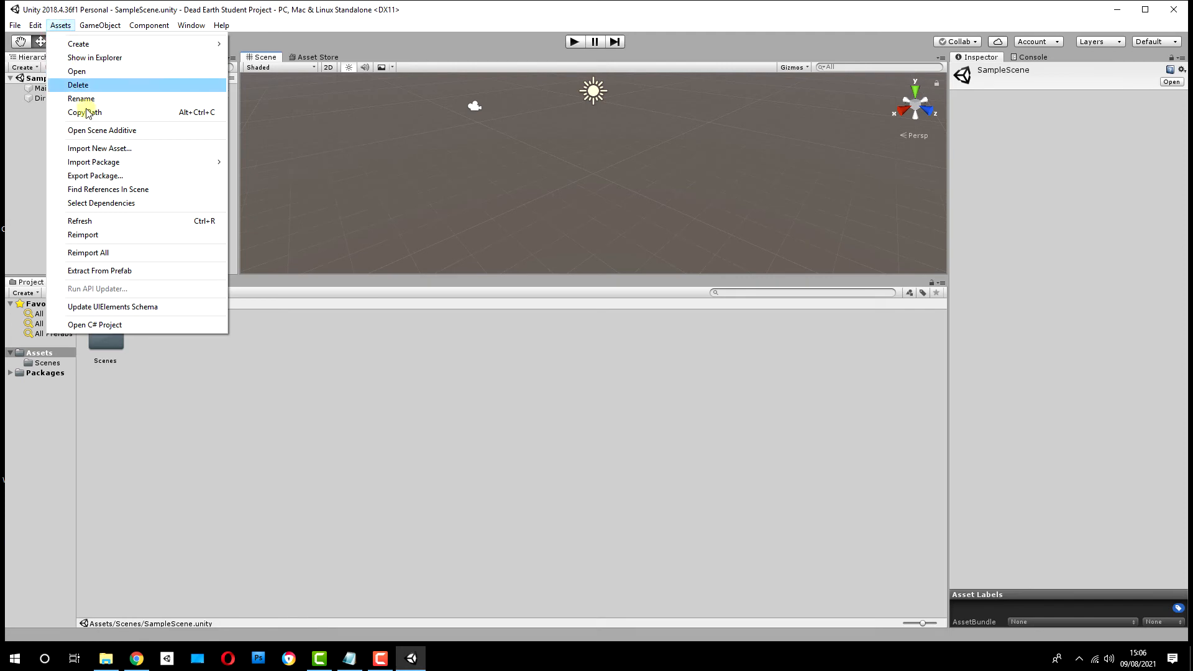
mouse_move(114, 163)
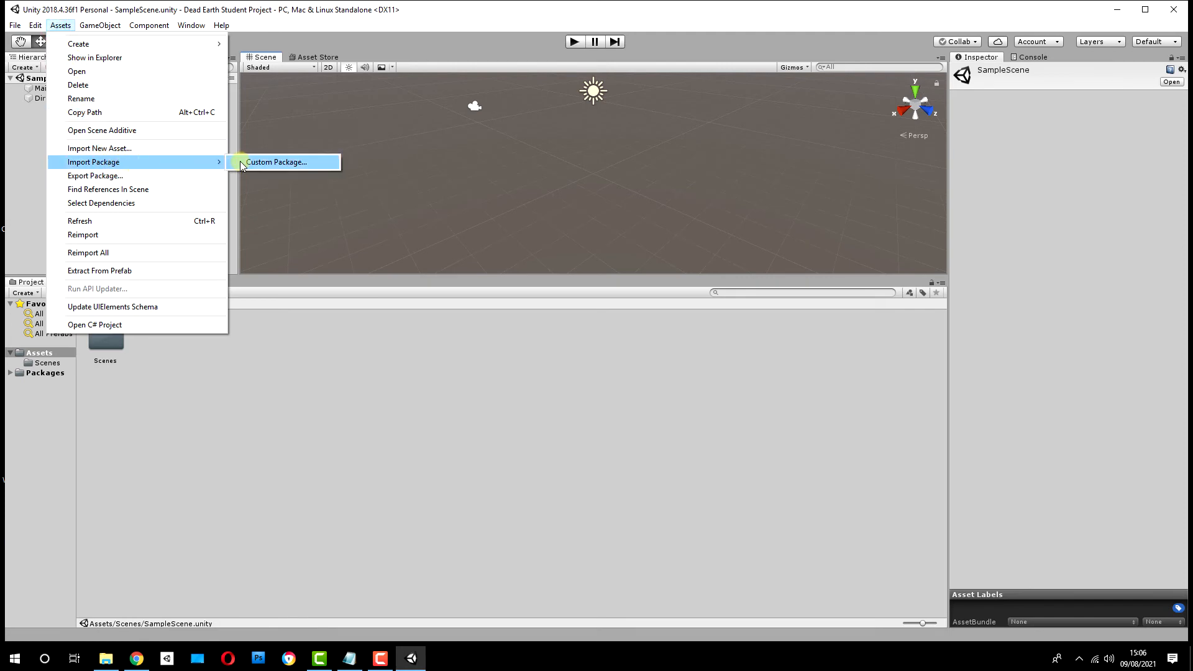
left_click(241, 163)
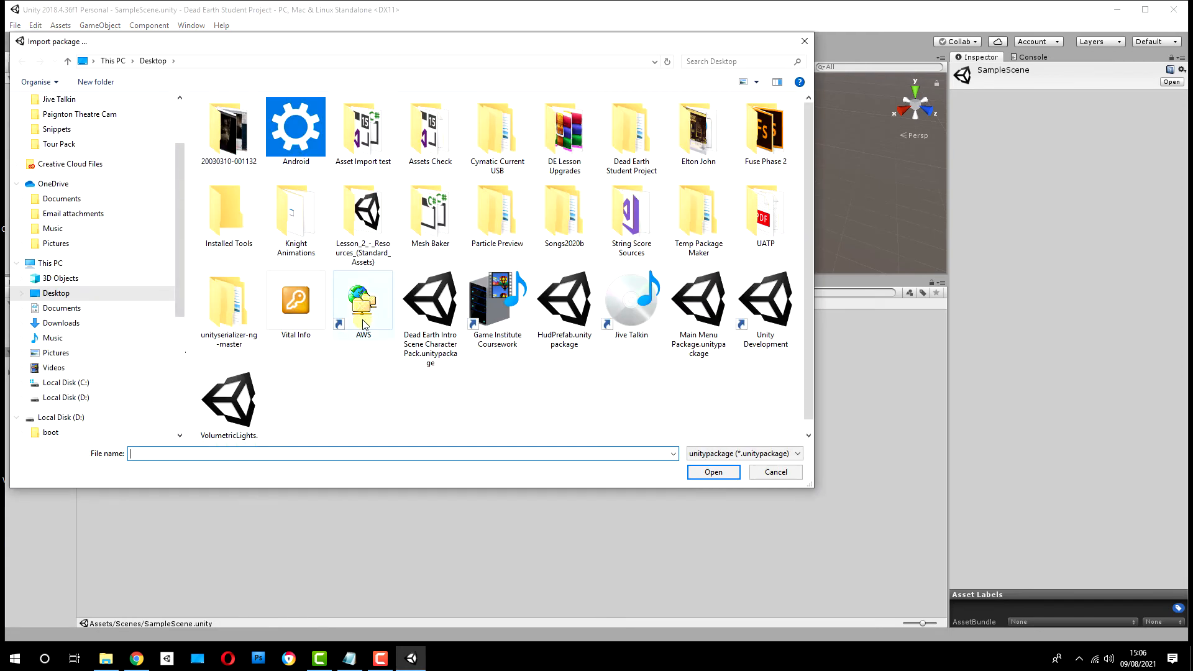
double_click(368, 214)
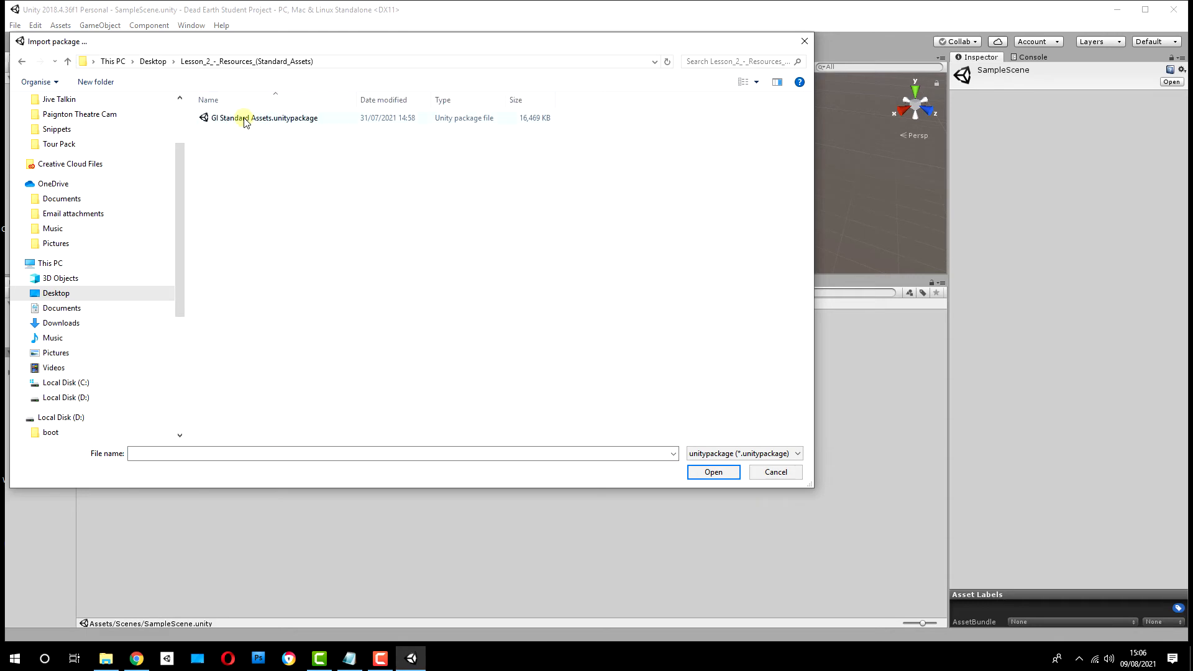
left_click(244, 120)
left_click(805, 45)
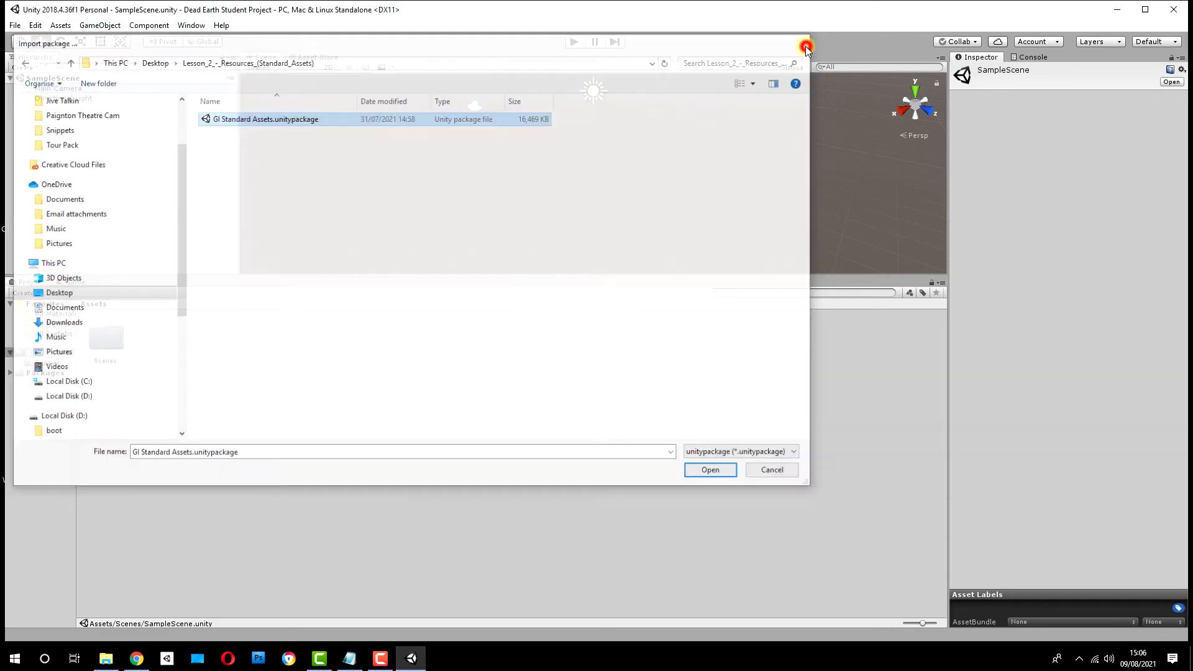
Step: Place the Unity and File Explorer windows side by side and import all of GI Standard Assets.unitypackage into the project's Assets folder
left_click_drag(647, 11, 990, 32)
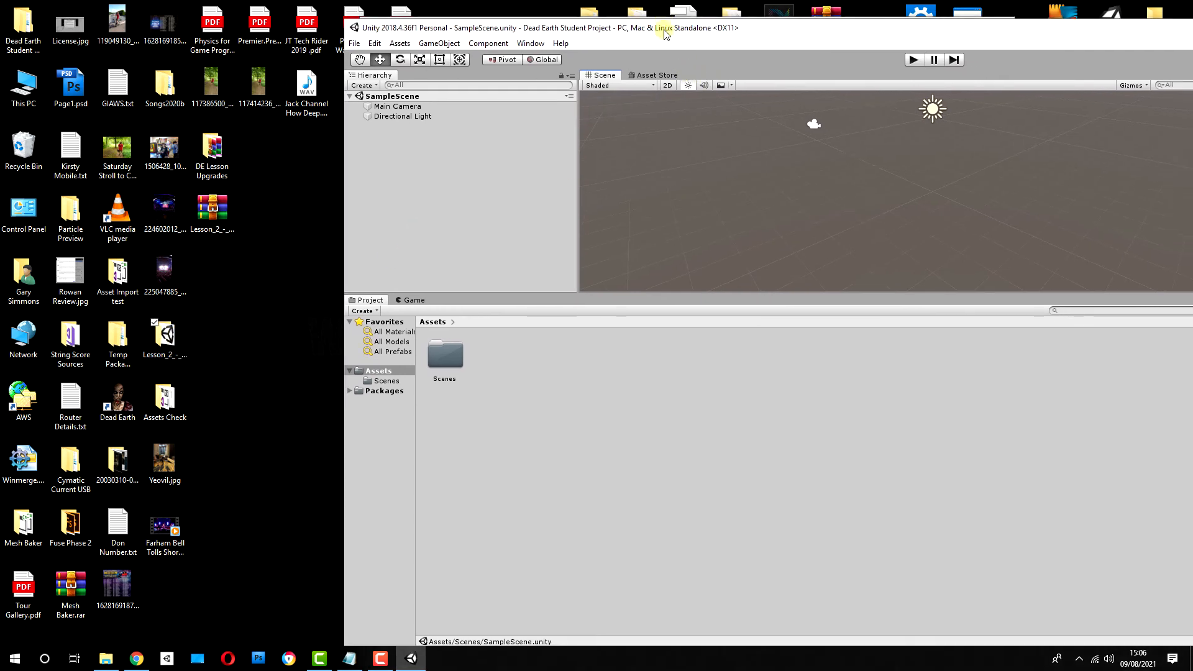
left_click_drag(670, 31, 873, 56)
left_click_drag(534, 27, 34, 10)
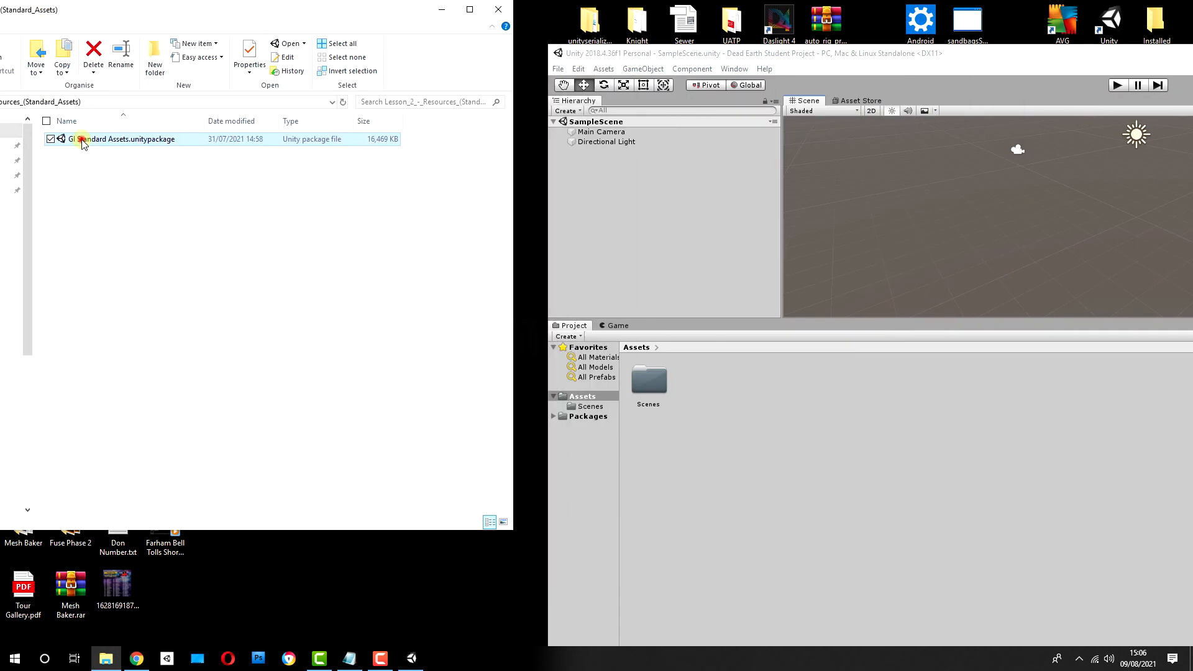
left_click_drag(82, 143, 732, 524)
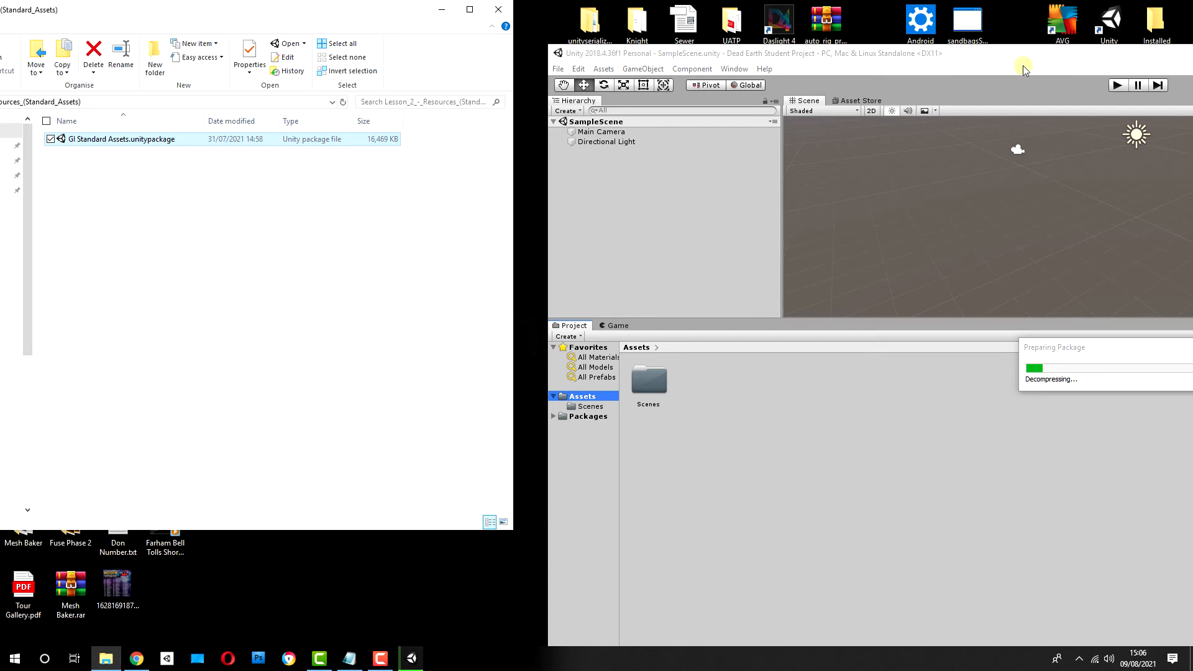
left_click_drag(1024, 50, 648, 7)
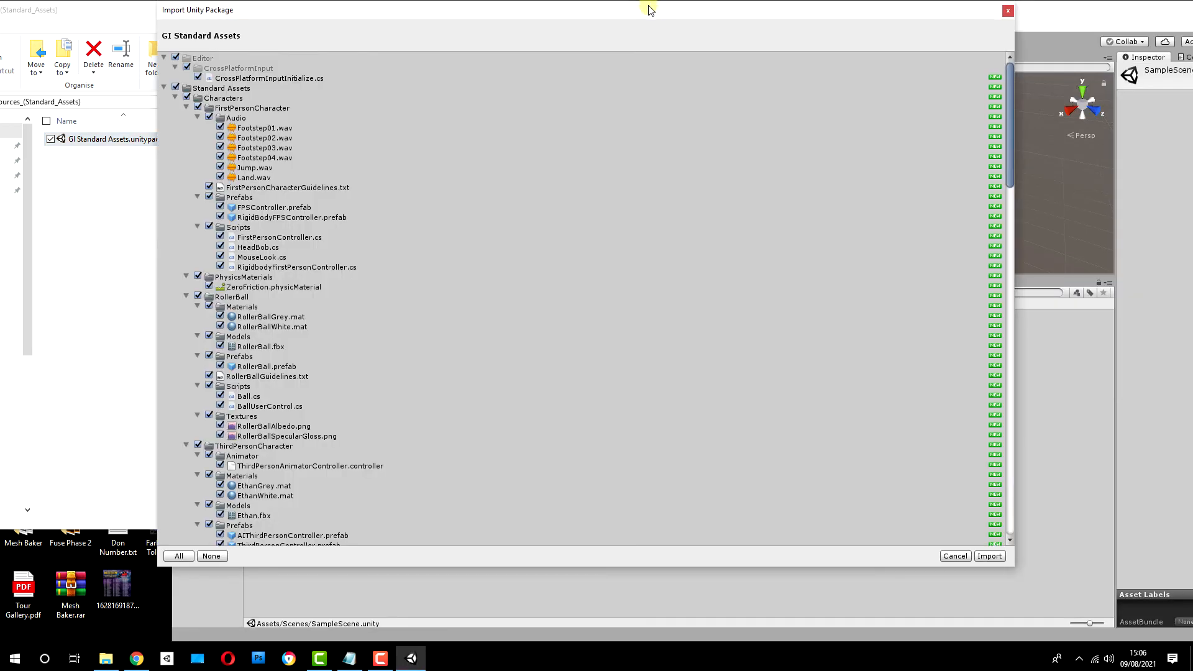
left_click_drag(1009, 142, 989, 550)
left_click(990, 554)
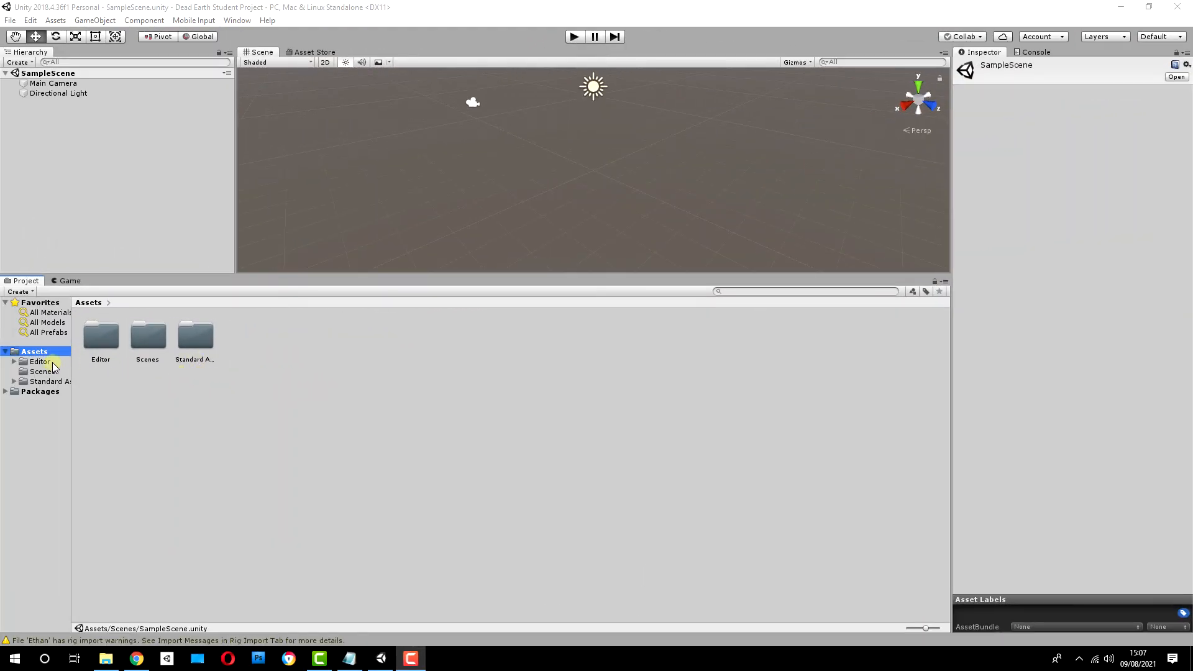
Step: Widen the Project window's folder column and view the contents of the Scenes, Editor and Standard Assets folders
left_click_drag(72, 371, 128, 370)
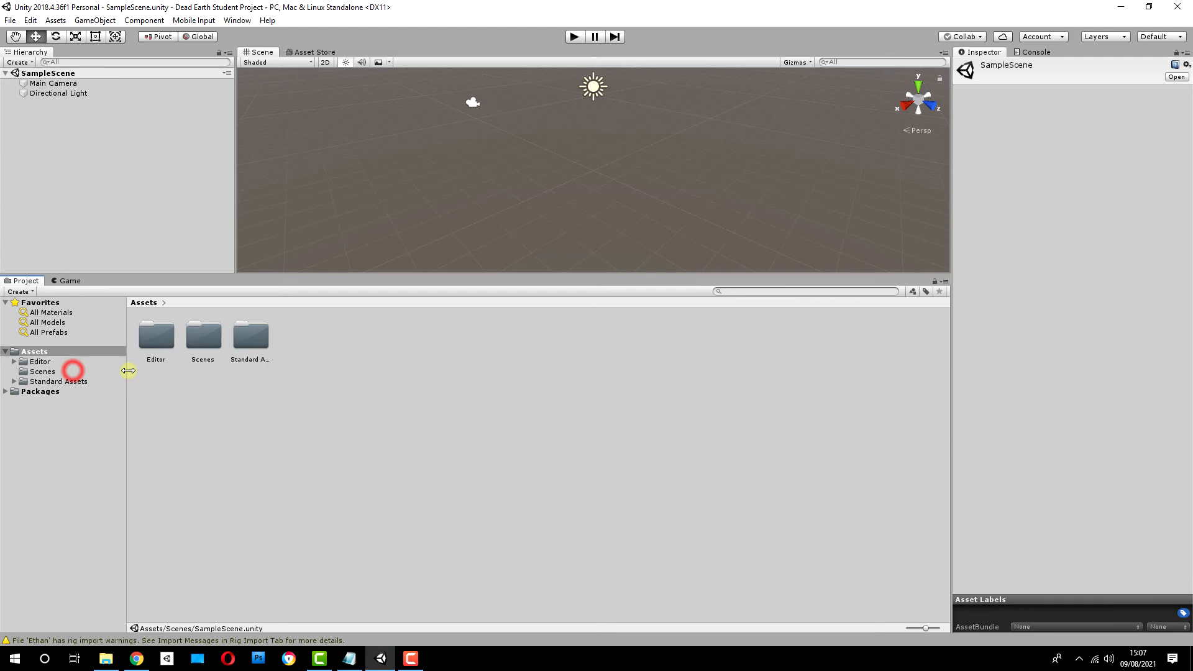
left_click(43, 372)
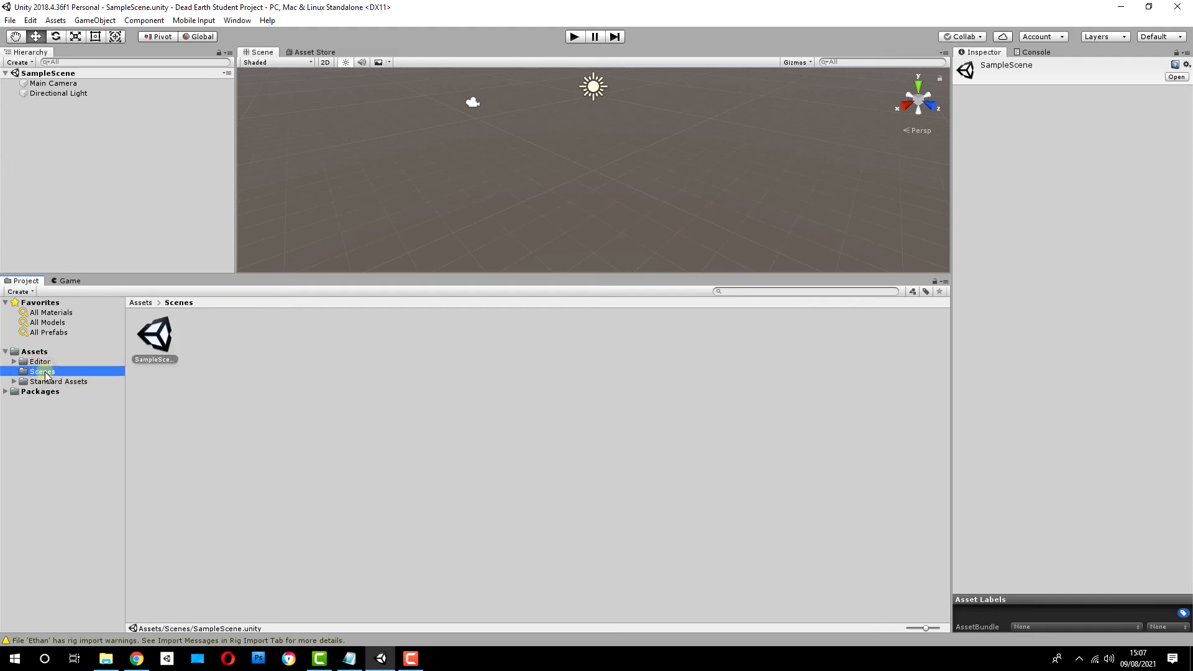
left_click(39, 362)
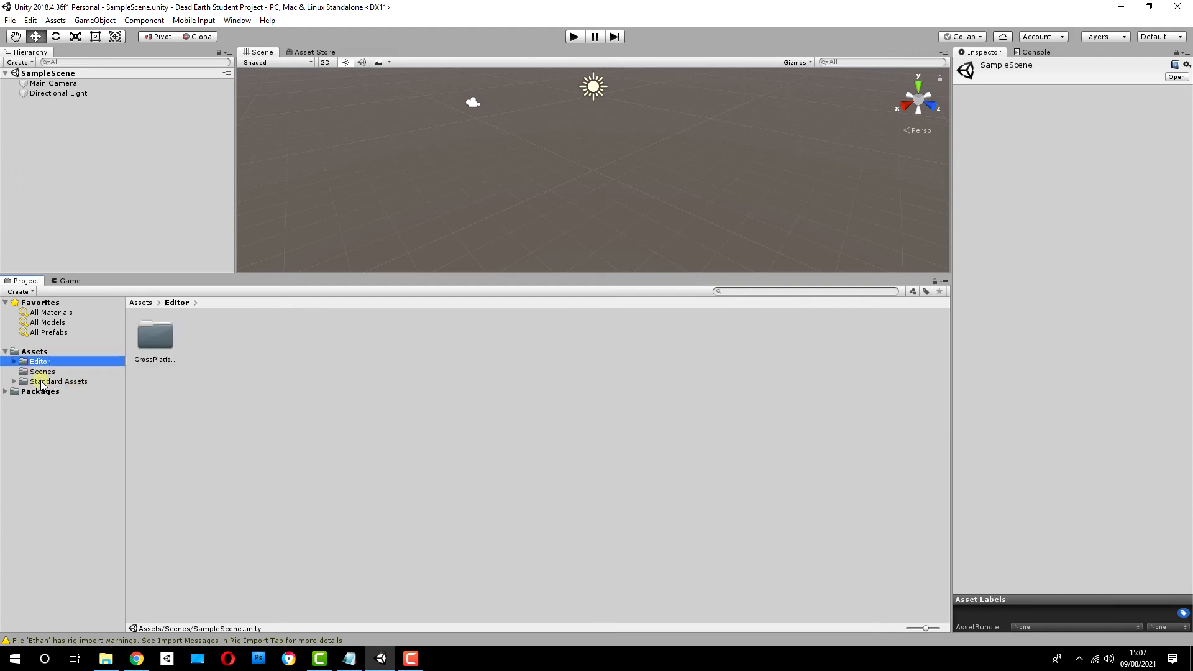
left_click(41, 382)
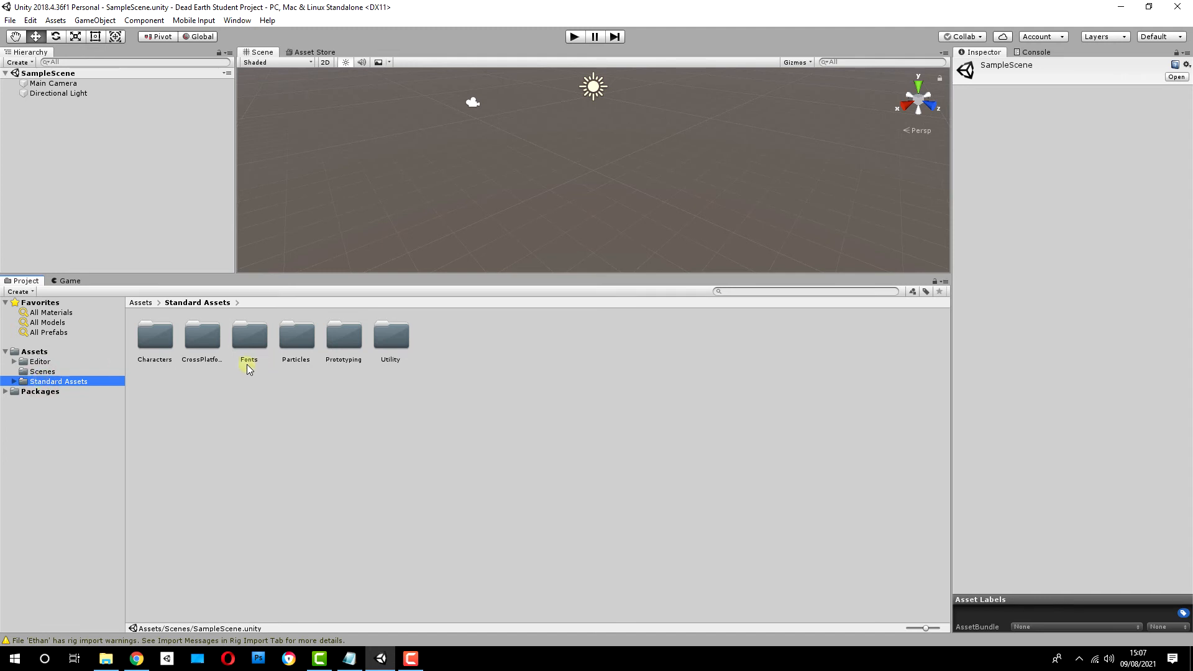
Step: Go through the folders inside Standard Assets one by one, from Characters to Utility
left_click(158, 347)
left_click(204, 346)
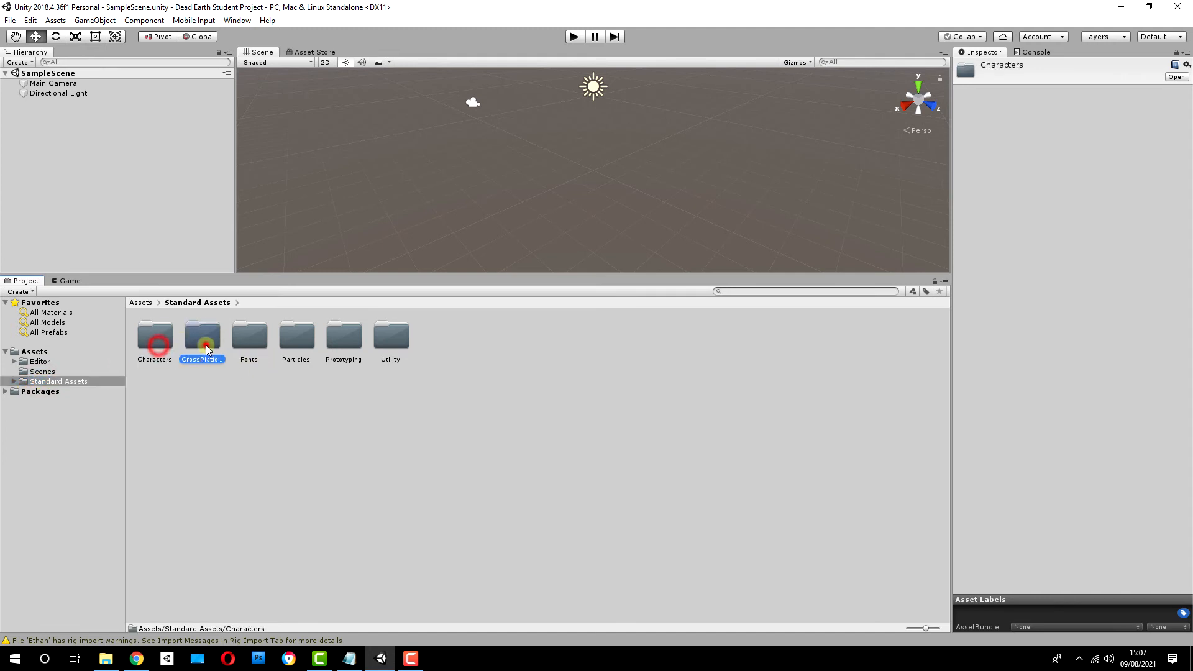
left_click(262, 343)
left_click(310, 343)
left_click(357, 341)
left_click(409, 342)
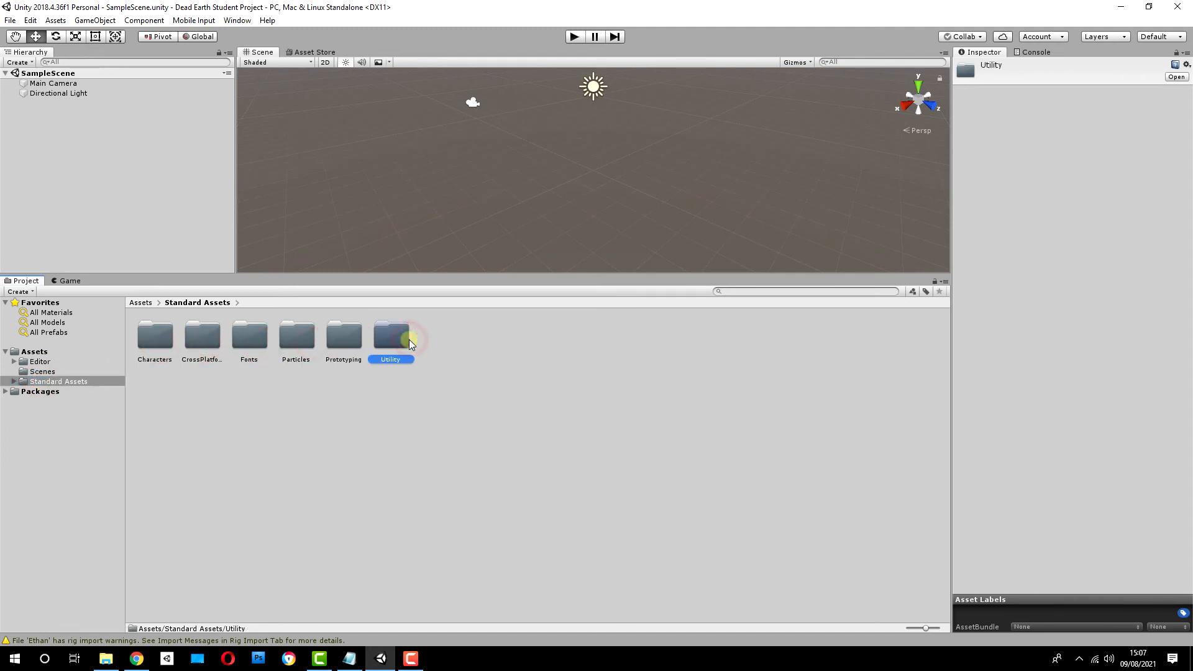
Step: Examine the custom package import command and the folders inside Standard Assets, from Characters to Utility
left_click(55, 20)
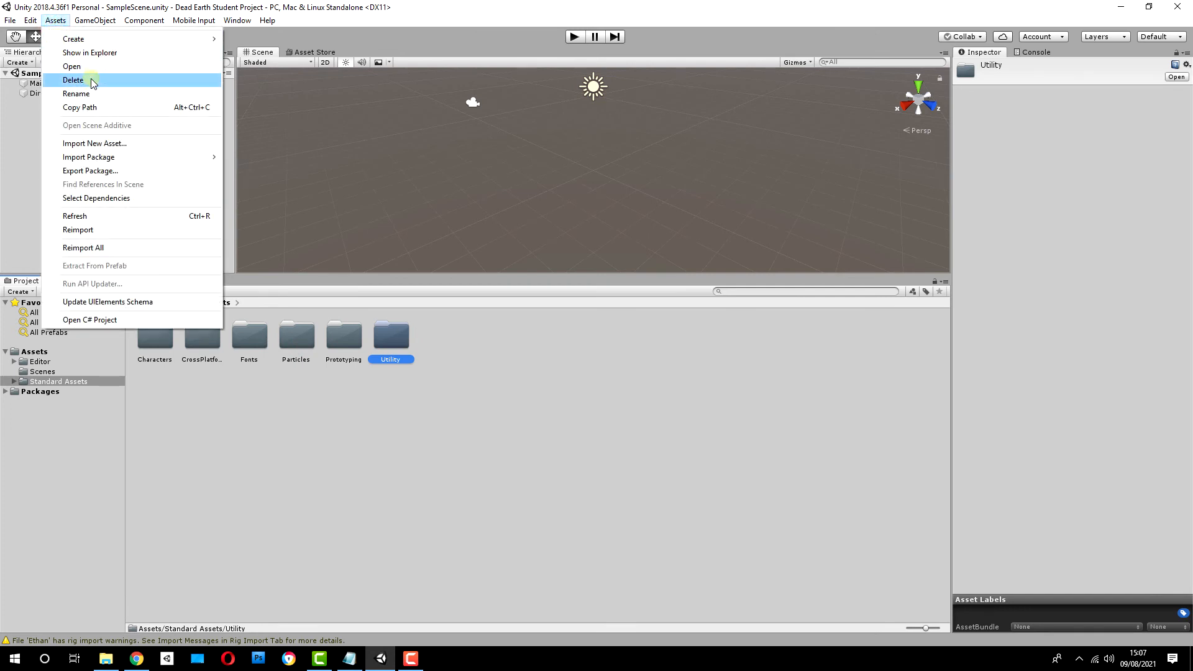
mouse_move(174, 158)
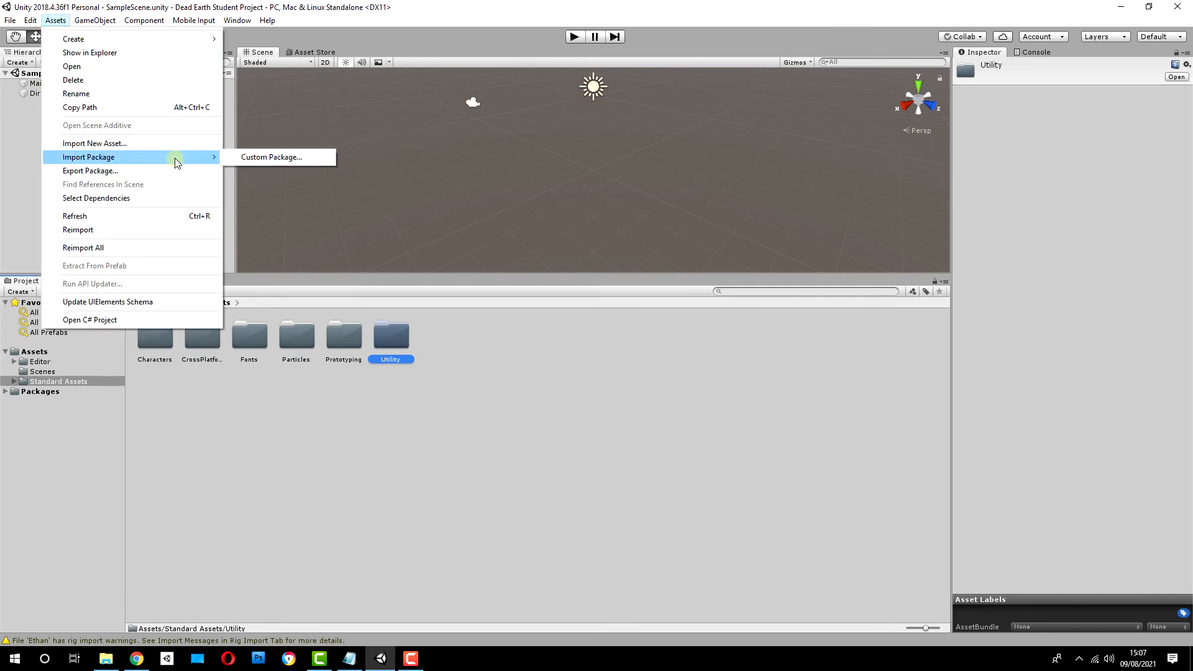
left_click(286, 158)
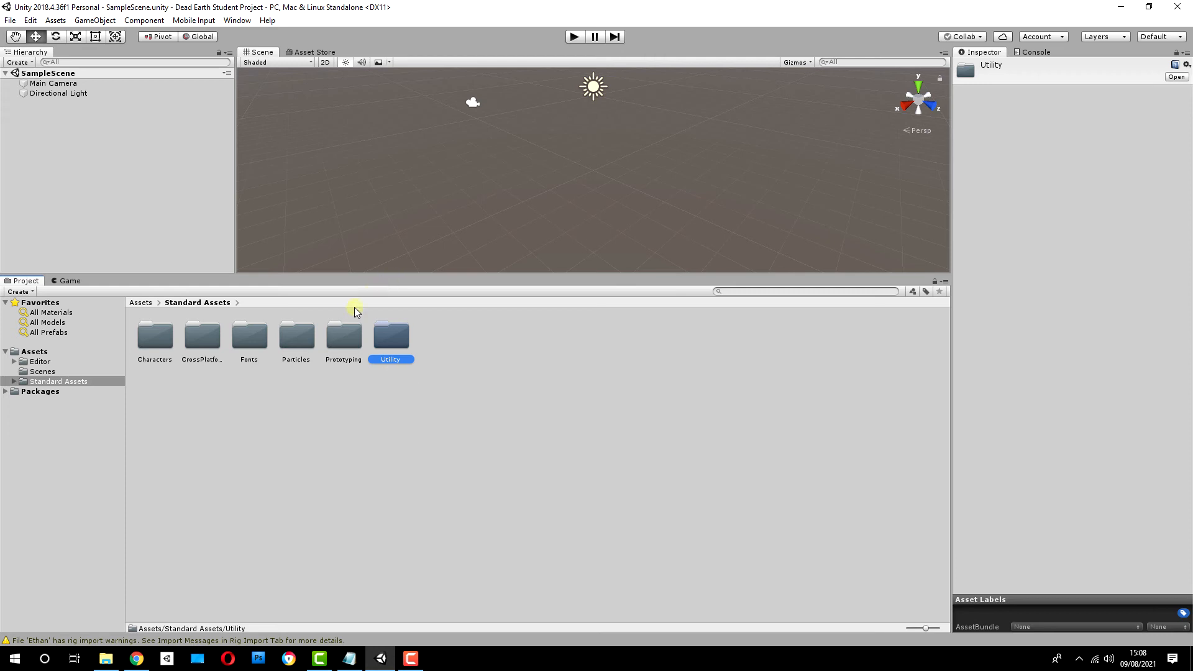
left_click(342, 343)
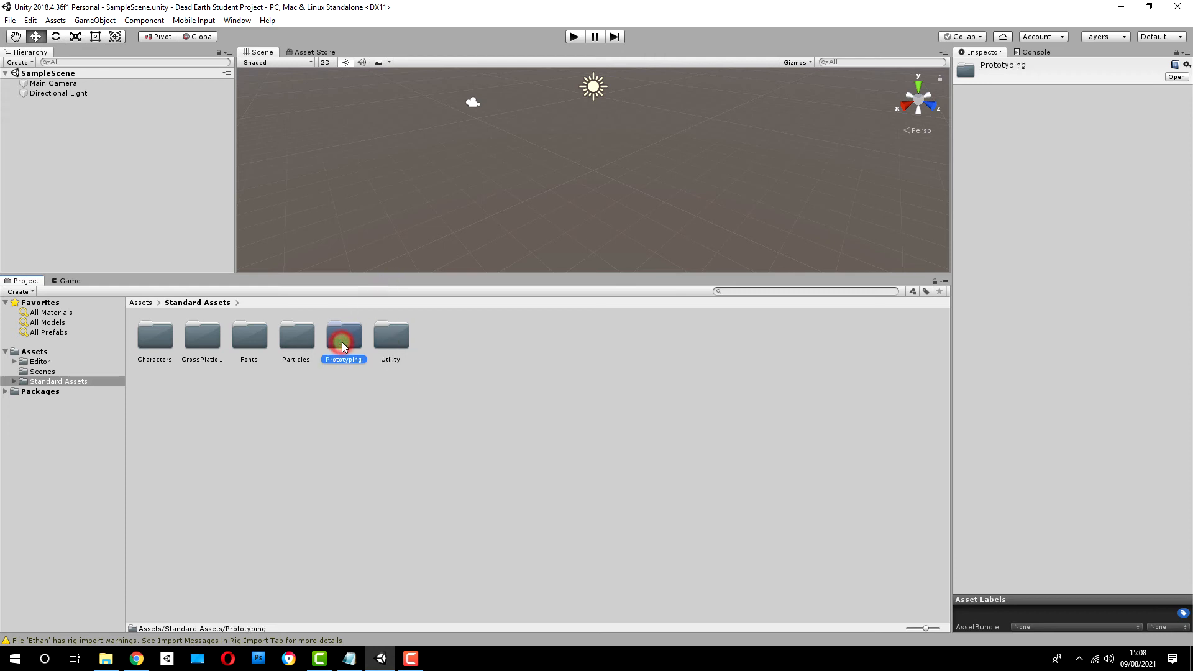
left_click(388, 339)
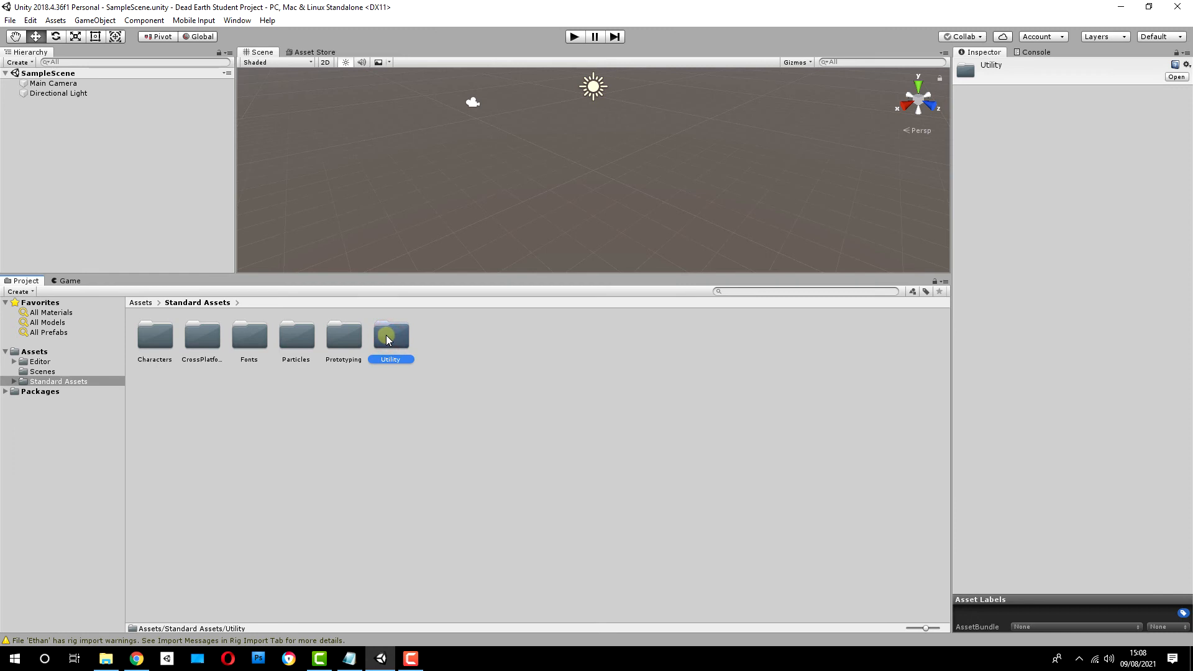
left_click(153, 337)
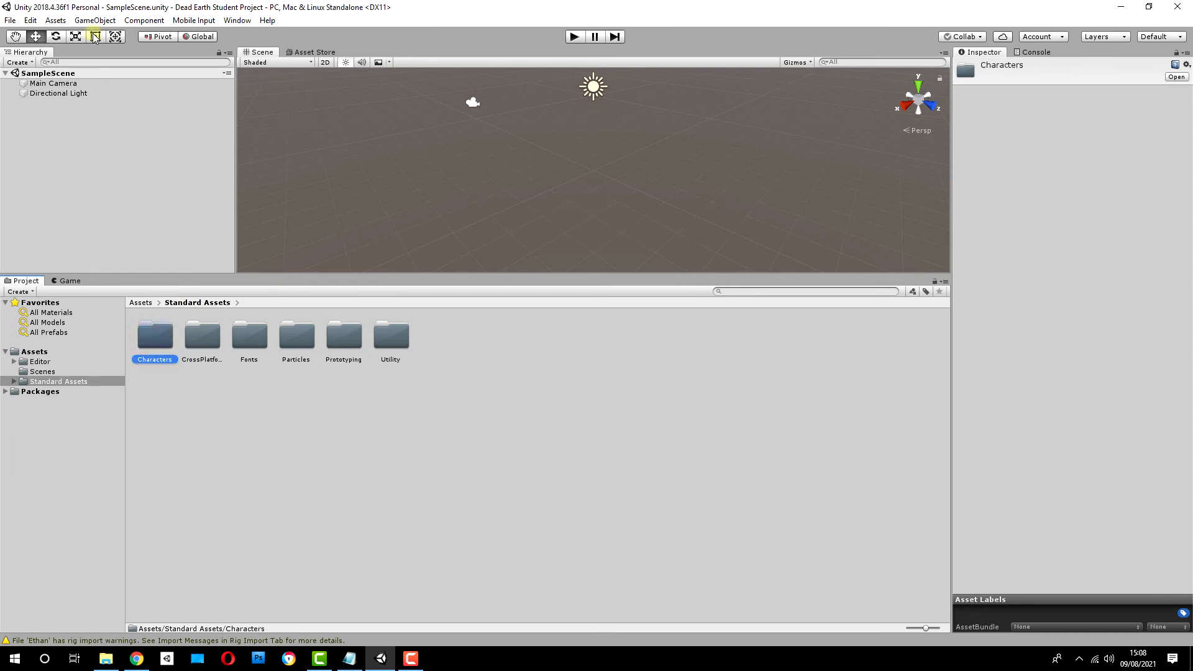
left_click(55, 20)
mouse_move(118, 159)
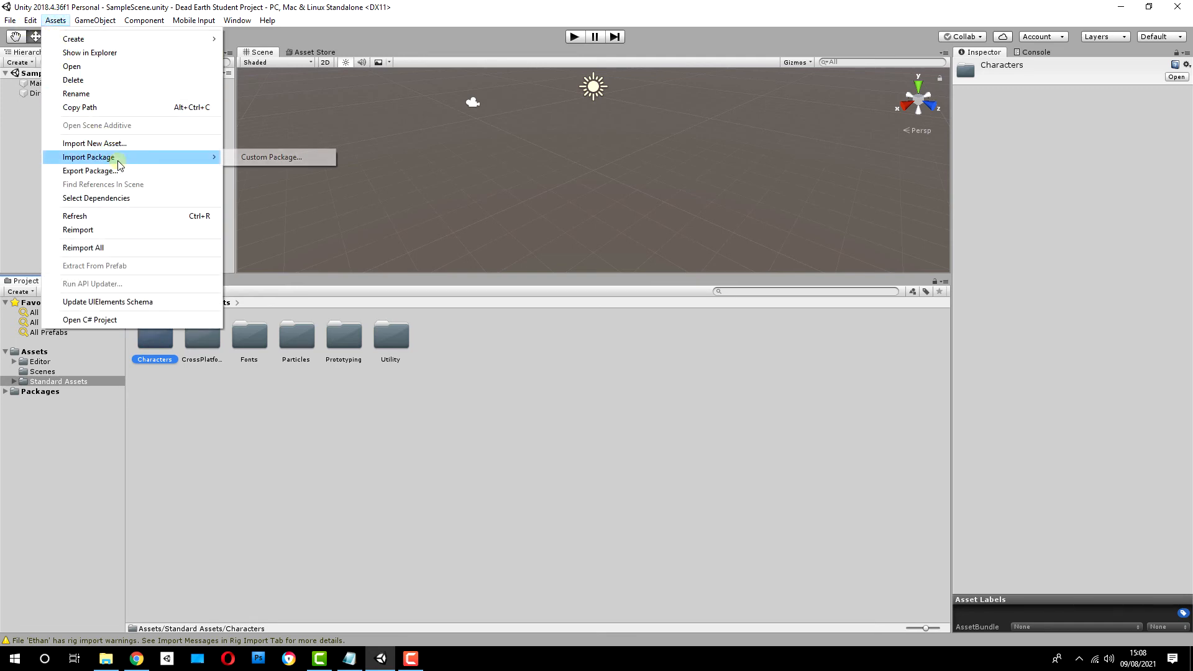
left_click(281, 157)
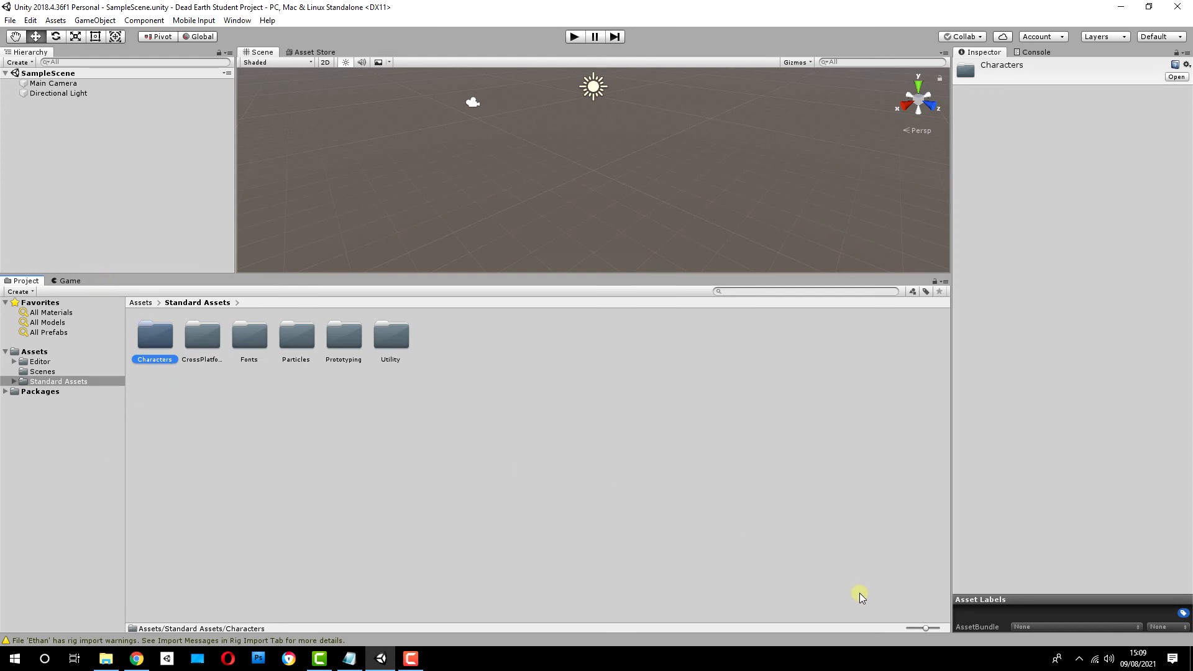
left_click(202, 336)
left_click(252, 338)
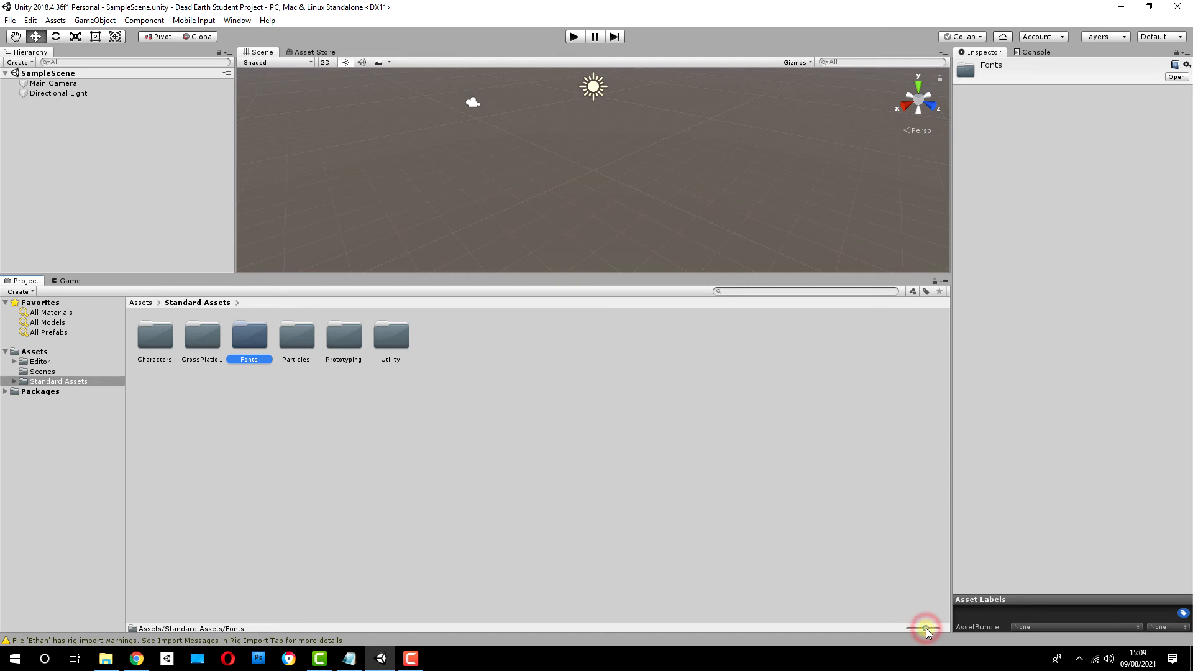
Step: Shrink the Project window's asset icons to a compact list and go through the Standard Assets folders
left_click_drag(926, 629, 905, 628)
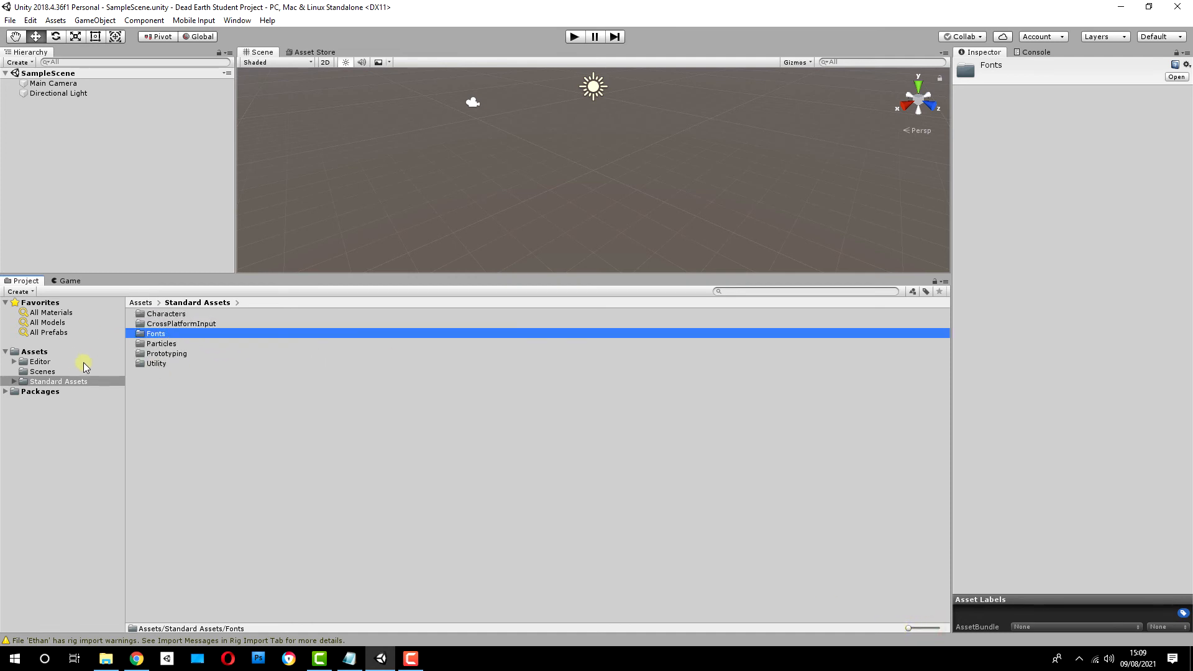
left_click(168, 314)
left_click(169, 324)
left_click(166, 335)
left_click(160, 344)
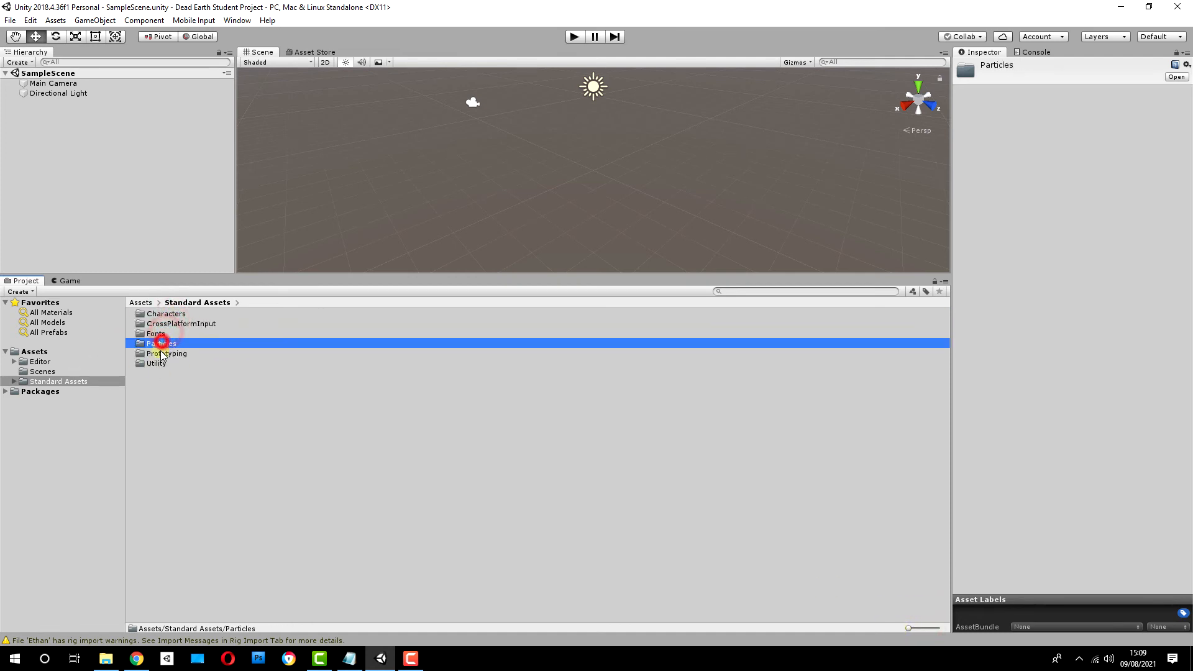
left_click(159, 354)
left_click(156, 364)
left_click(169, 315)
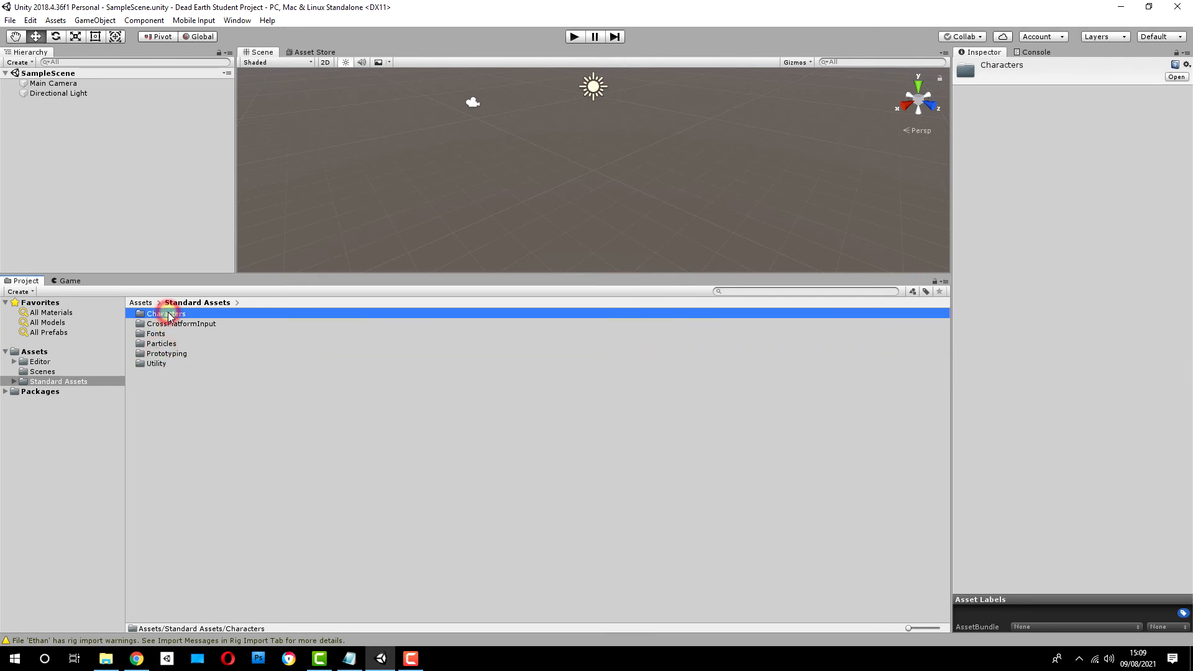
Step: Open the Characters folder and look at the FirstPersonCharacter and ThirdPersonCharacter folders
double_click(169, 314)
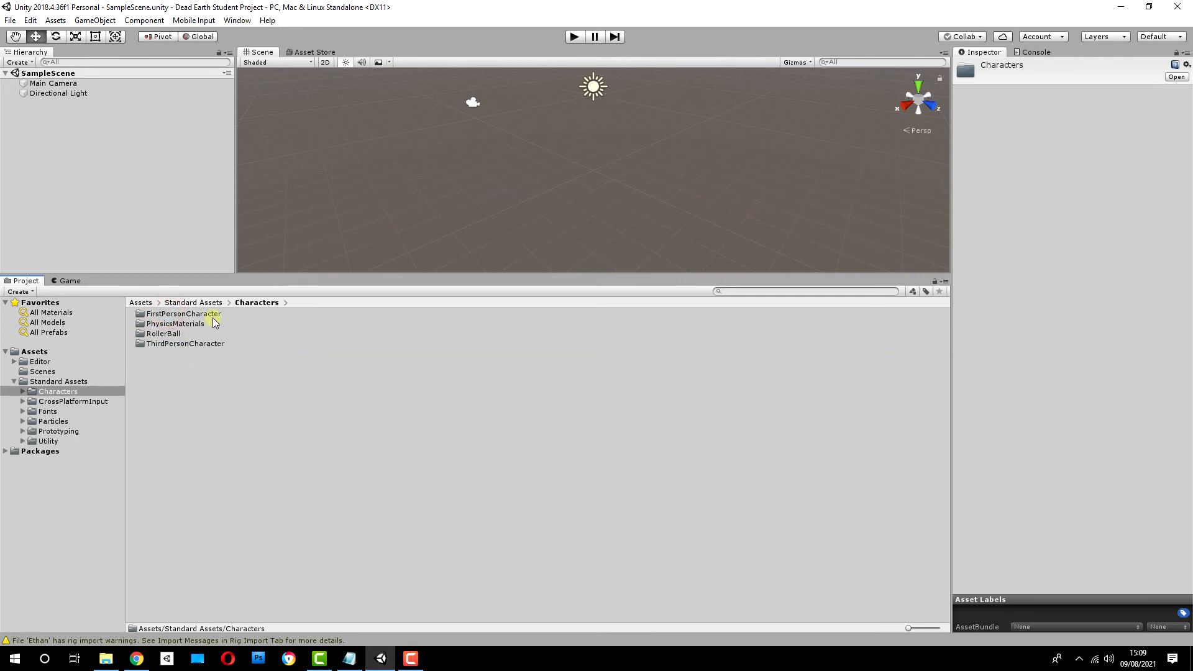
left_click(174, 315)
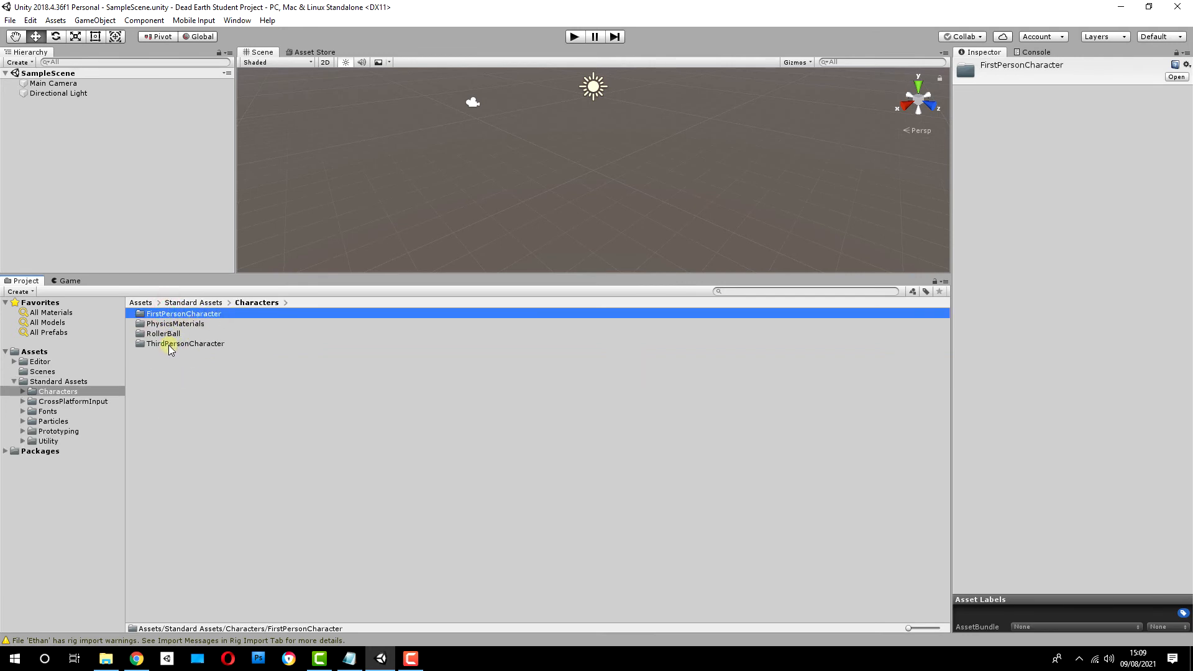
left_click(169, 344)
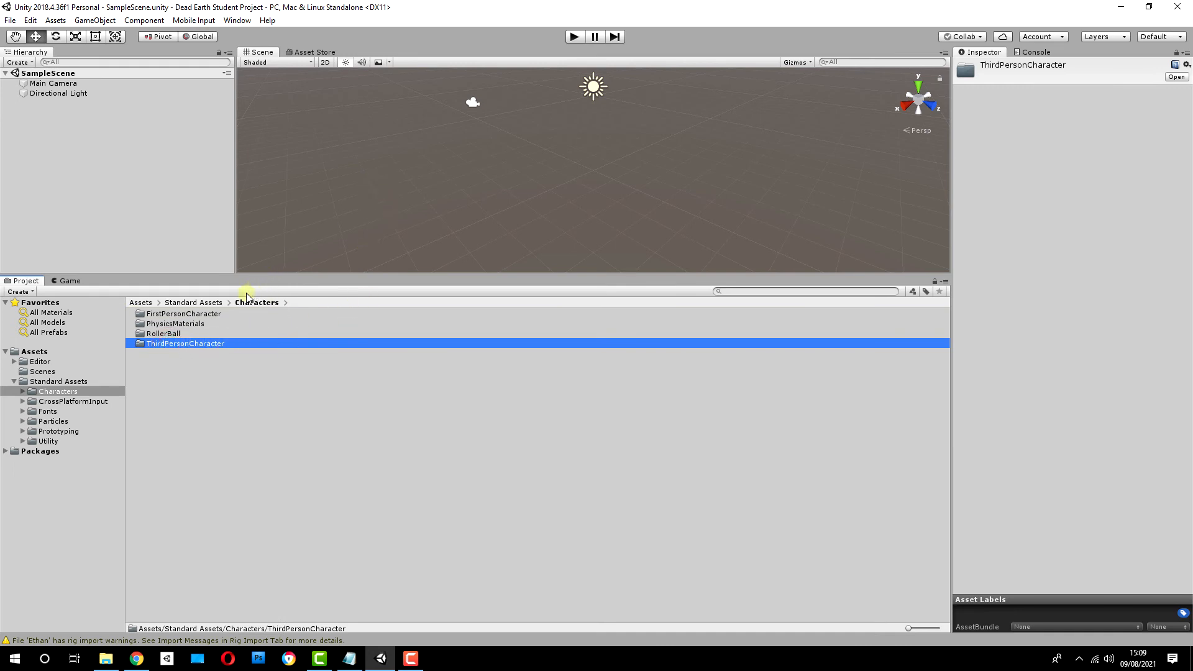
Step: Add a 3D cube to SampleScene
left_click(95, 20)
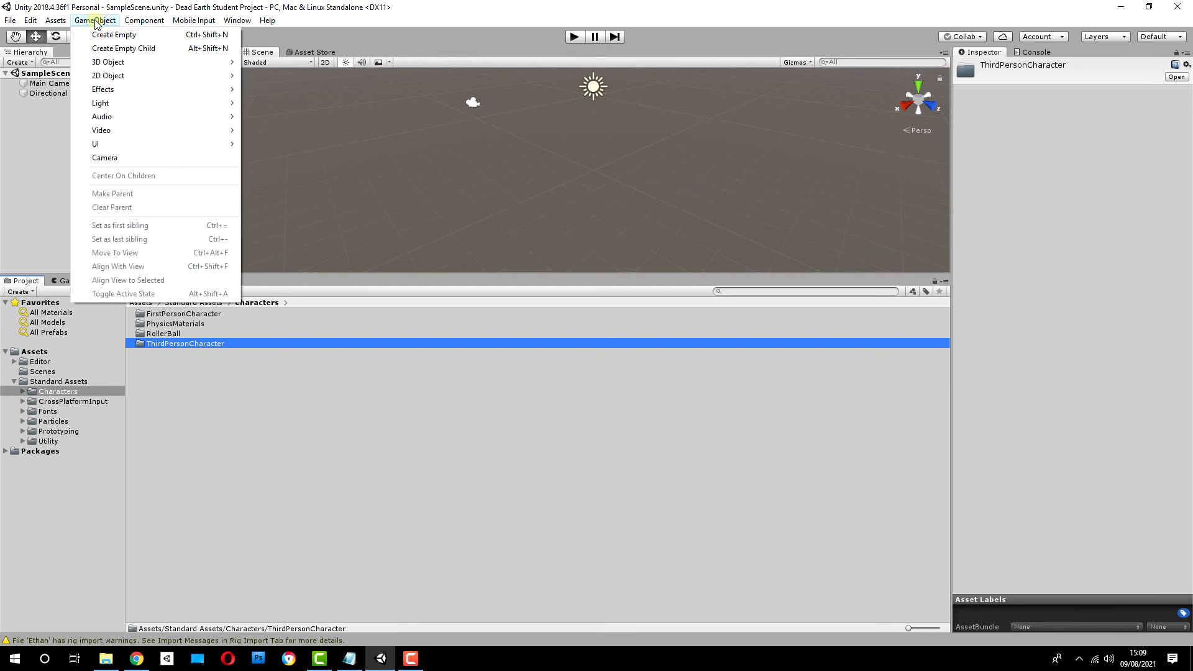
mouse_move(136, 65)
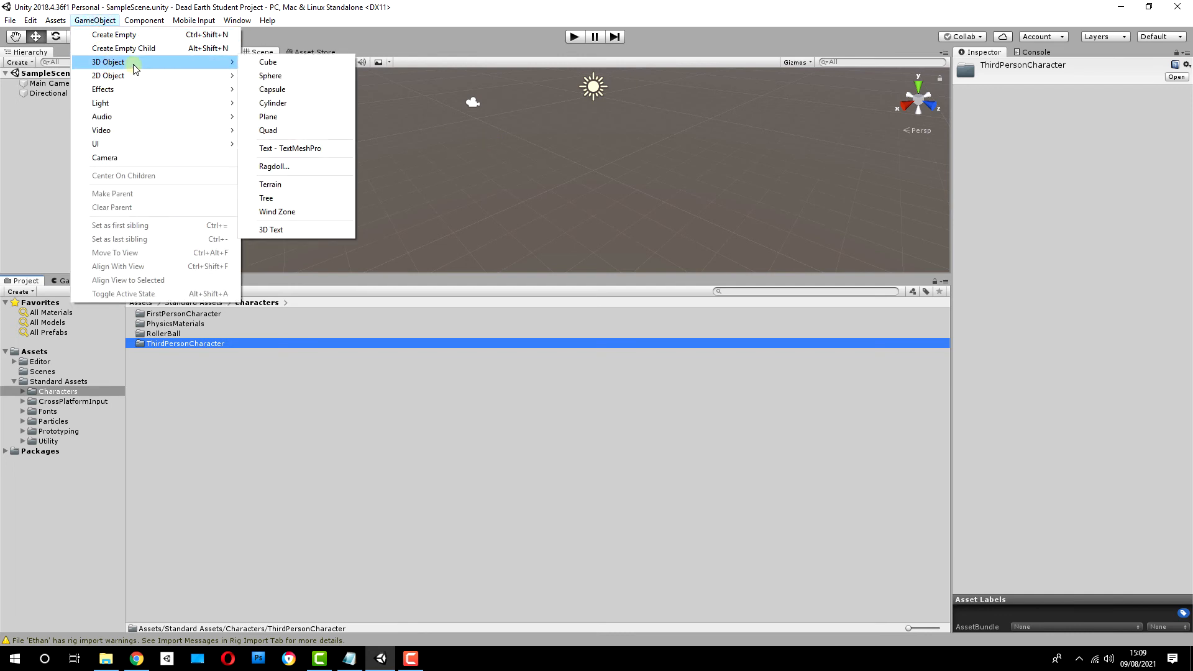
left_click(268, 62)
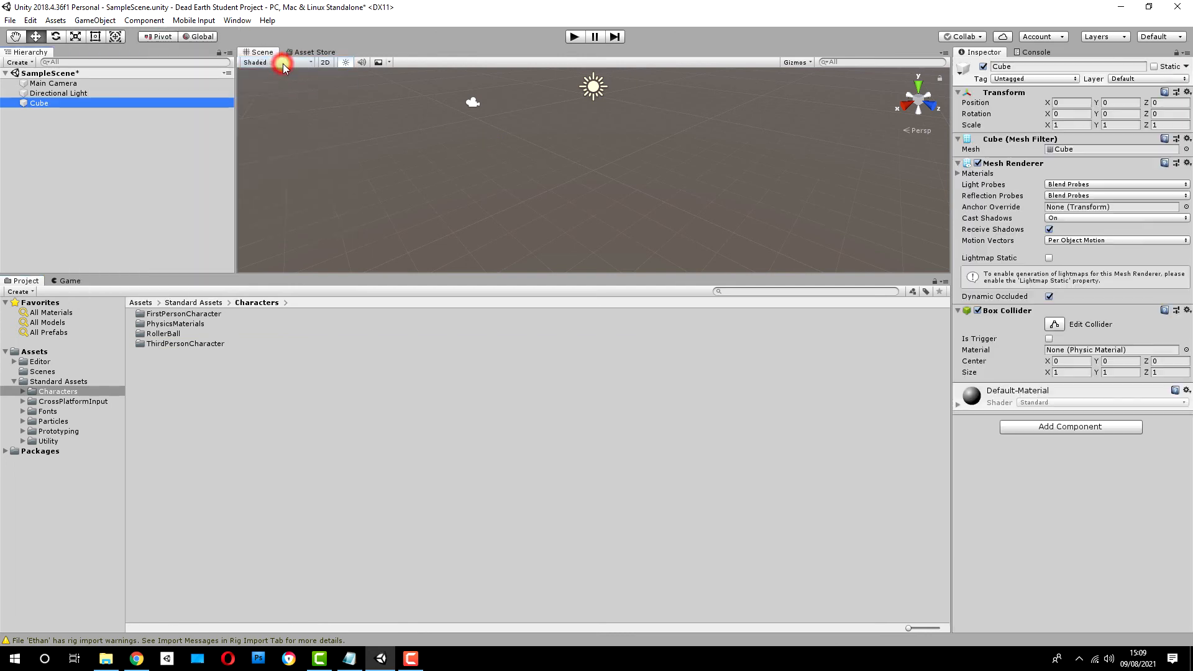
Step: Scale the cube to X 100, Y 1 and Z 100 to form a large flat floor
left_click(1071, 101)
left_click(1080, 126)
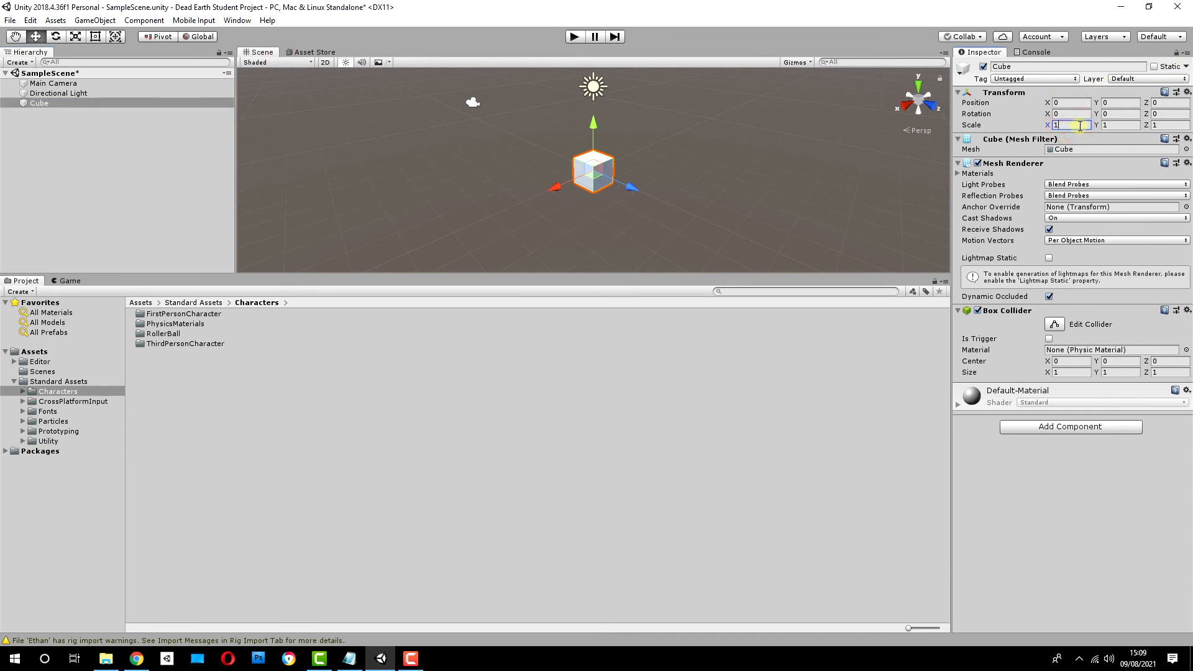
type("00")
left_click(1122, 125)
type("0")
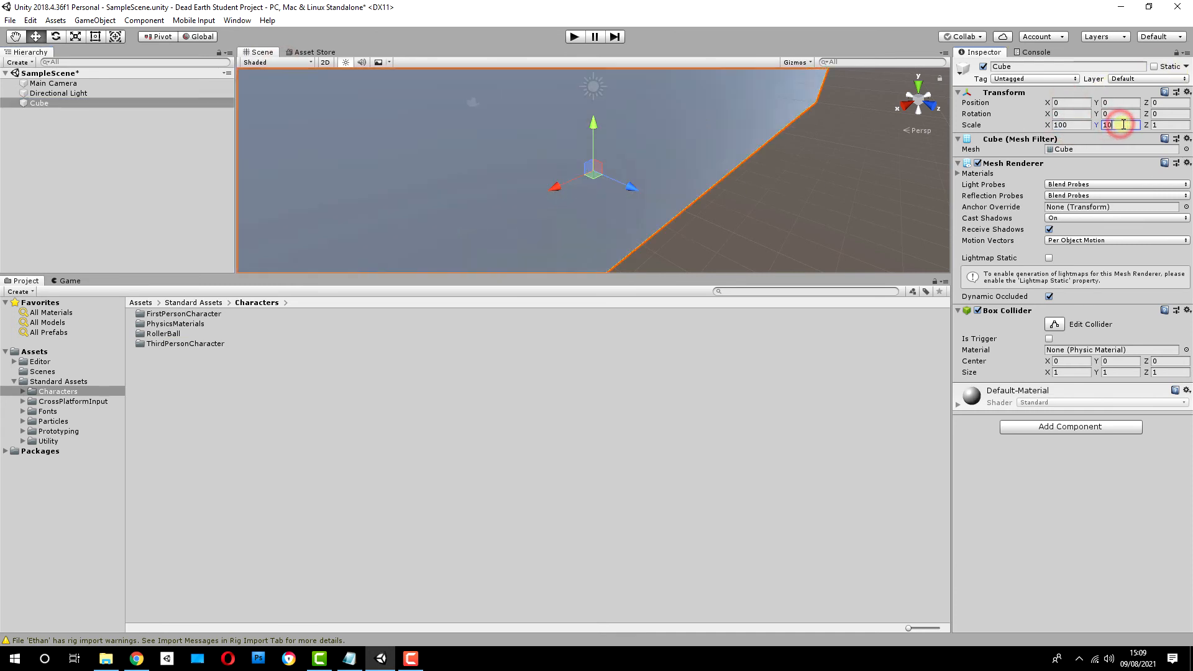
type("0")
key("BackSpace")
key("BackSpace")
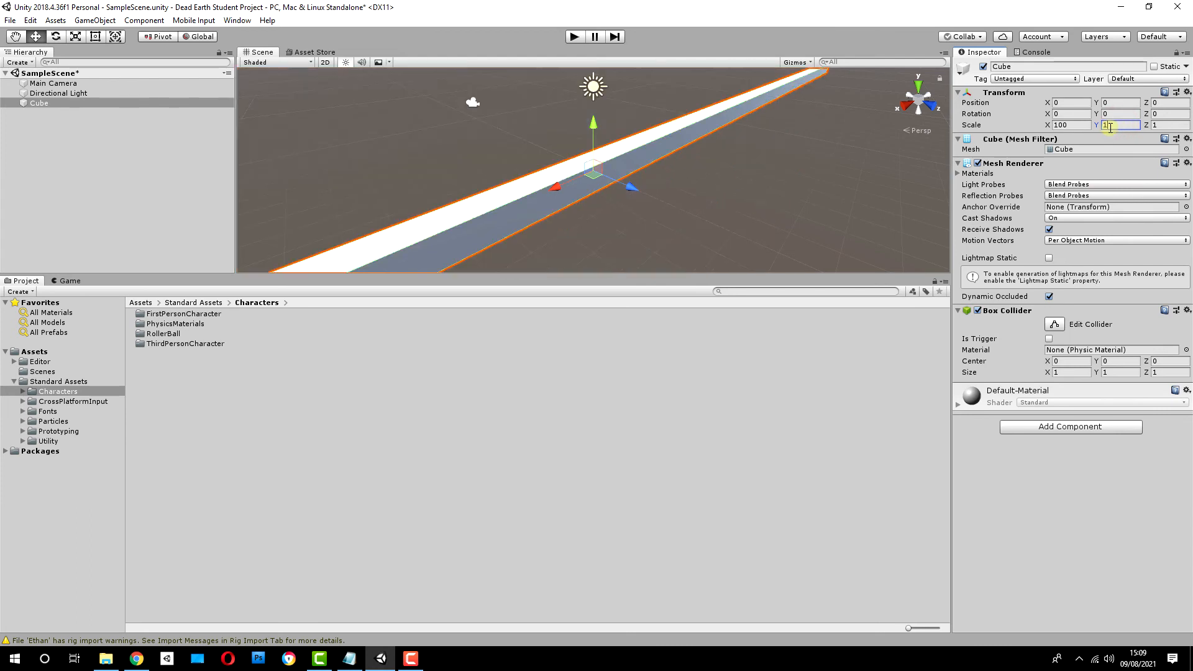
left_click(1160, 125)
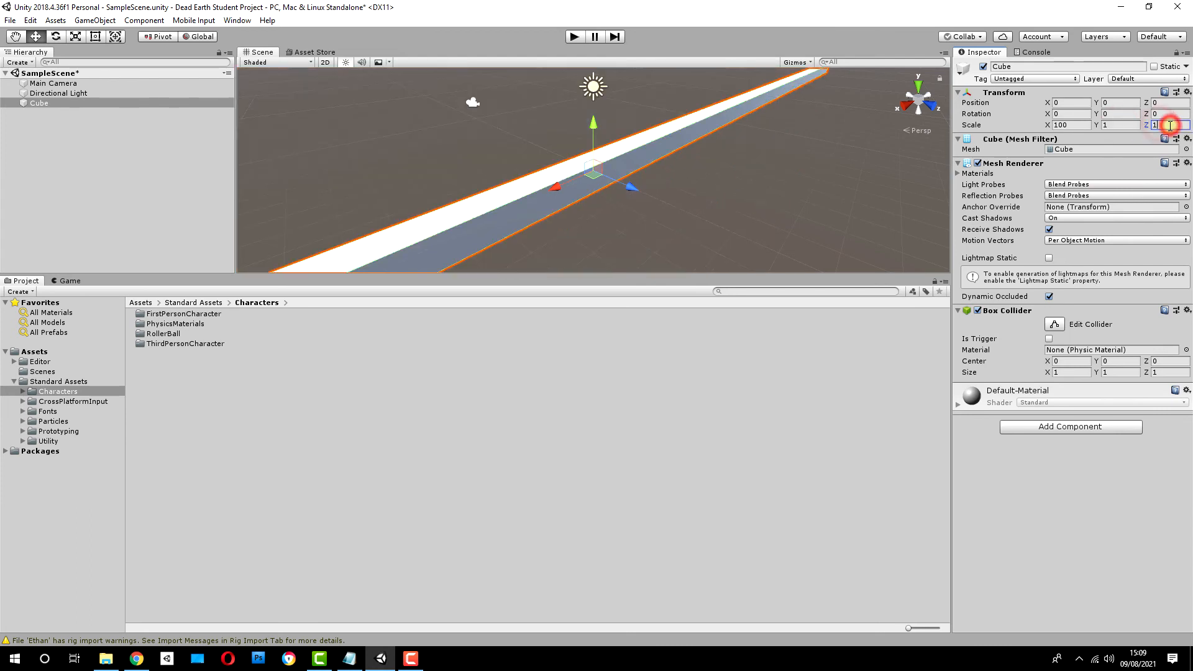
type("00")
right_click_drag(837, 149, 825, 112)
key("z")
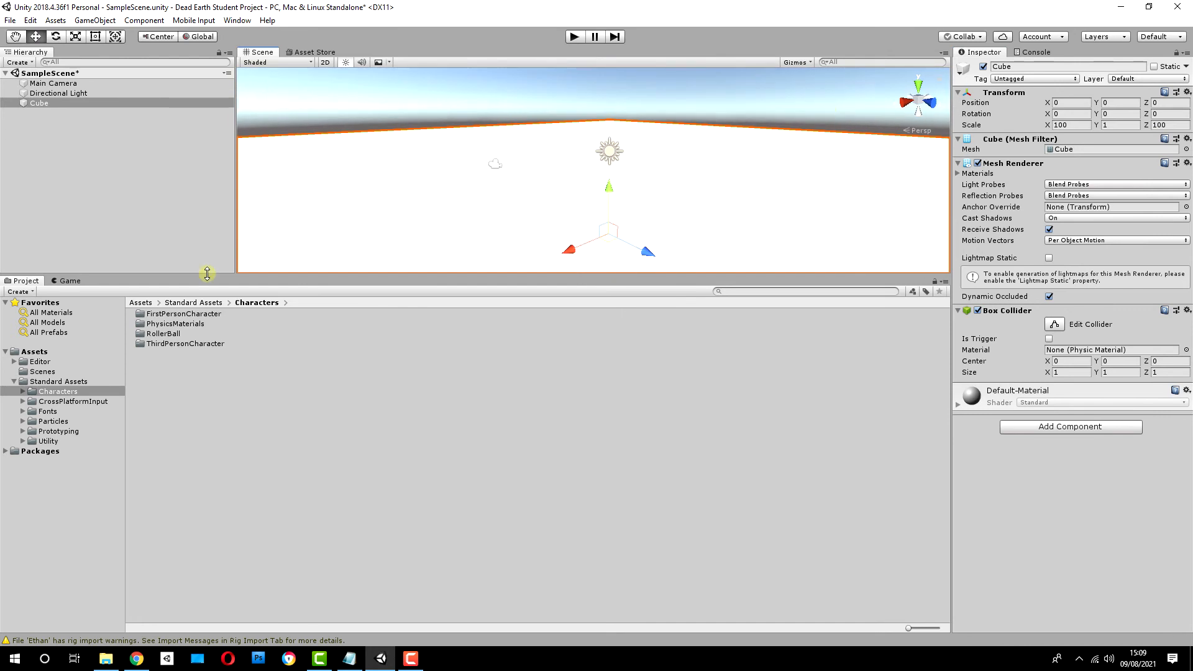
Step: Place the FPSController prefab from the FirstPersonCharacter Prefabs folder onto the floor in the scene
double_click(161, 319)
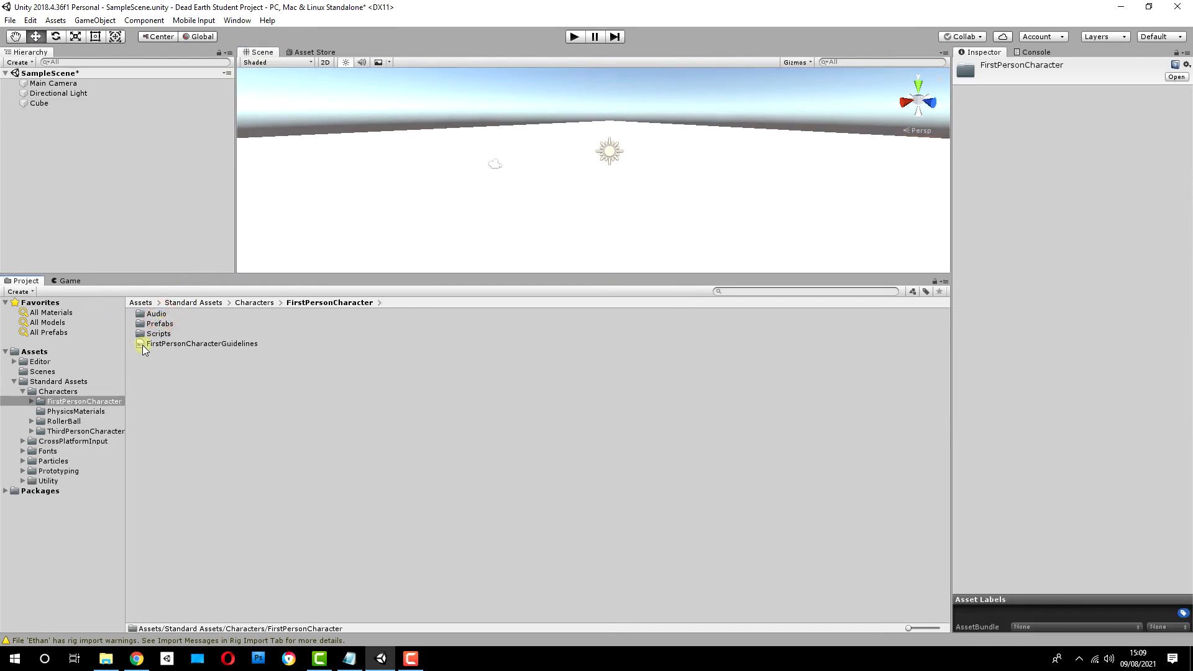
double_click(160, 324)
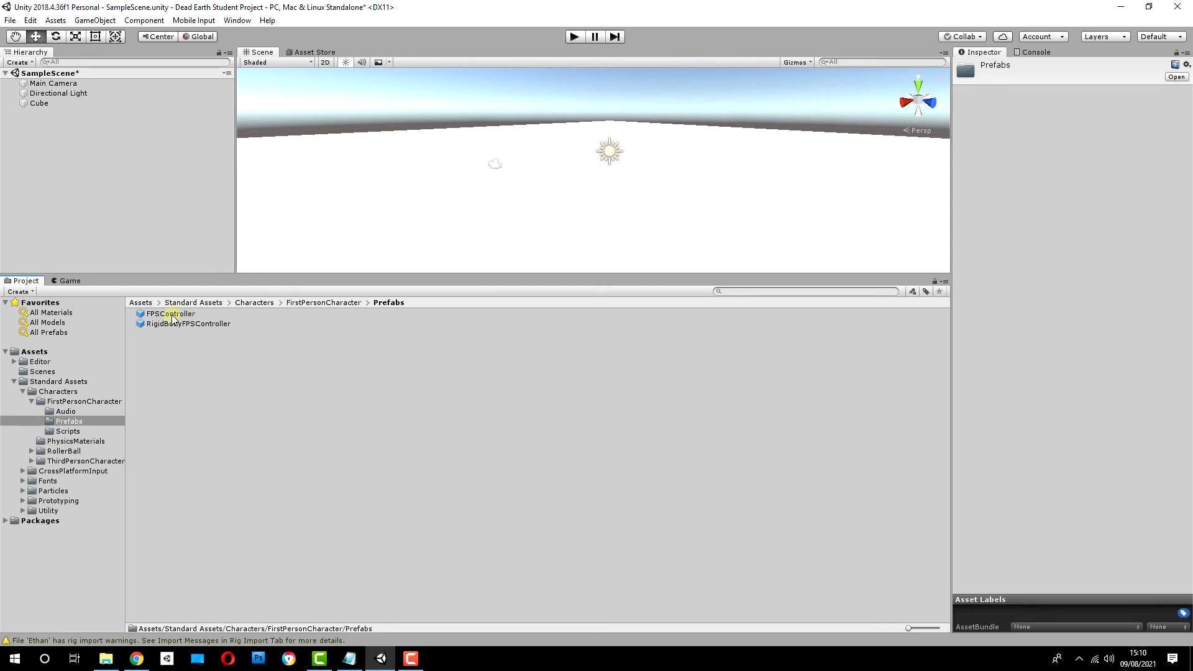
left_click_drag(165, 316, 579, 174)
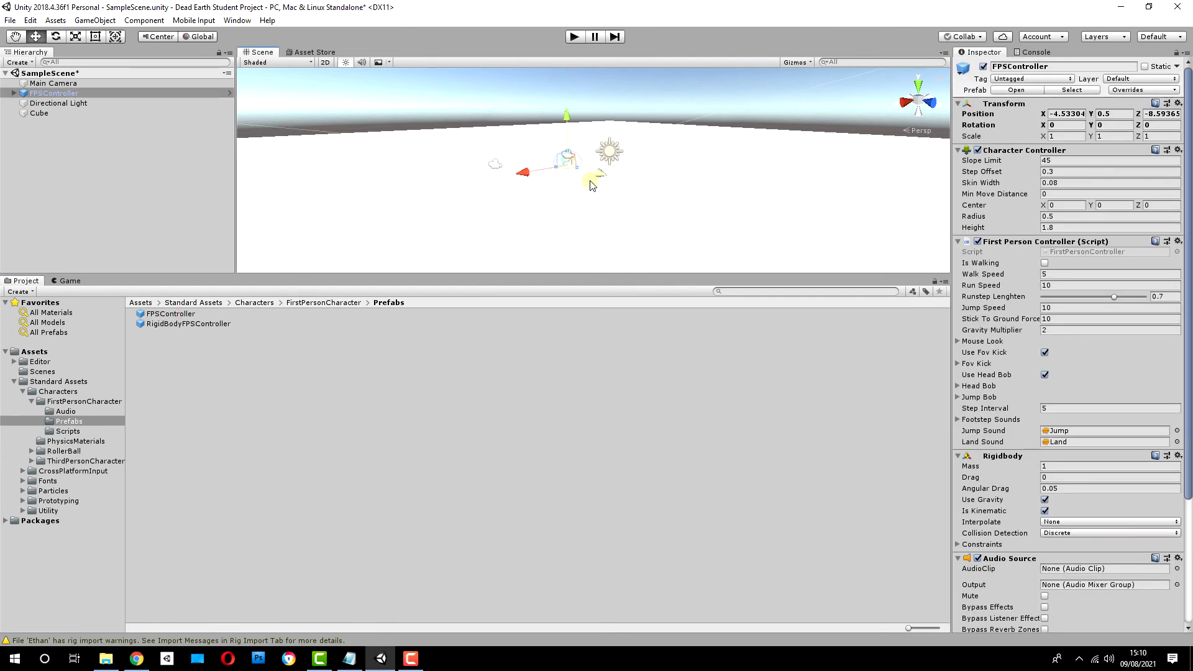
Step: Raise the FPSController above the floor to a Y position of about 1.59 and look over its components
left_click_drag(566, 120, 568, 84)
right_click_drag(610, 205, 557, 124)
key("w")
left_click_drag(557, 122, 559, 175)
mouse_move(619, 167)
right_mouse_down()
mouse_move(624, 177)
mouse_move(614, 148)
right_mouse_up()
key("w")
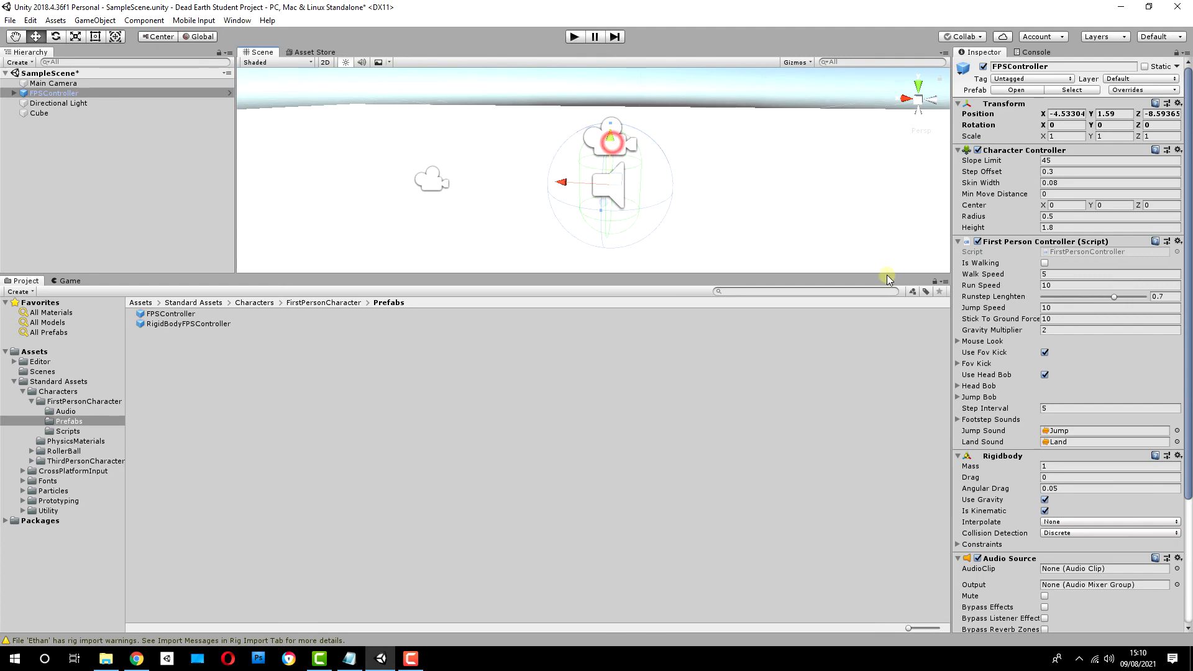
scroll(1039, 309, "down", 5)
scroll(1039, 309, "up", 5)
Step: Play the scene to test the first-person controller and stop it again
left_click(713, 176)
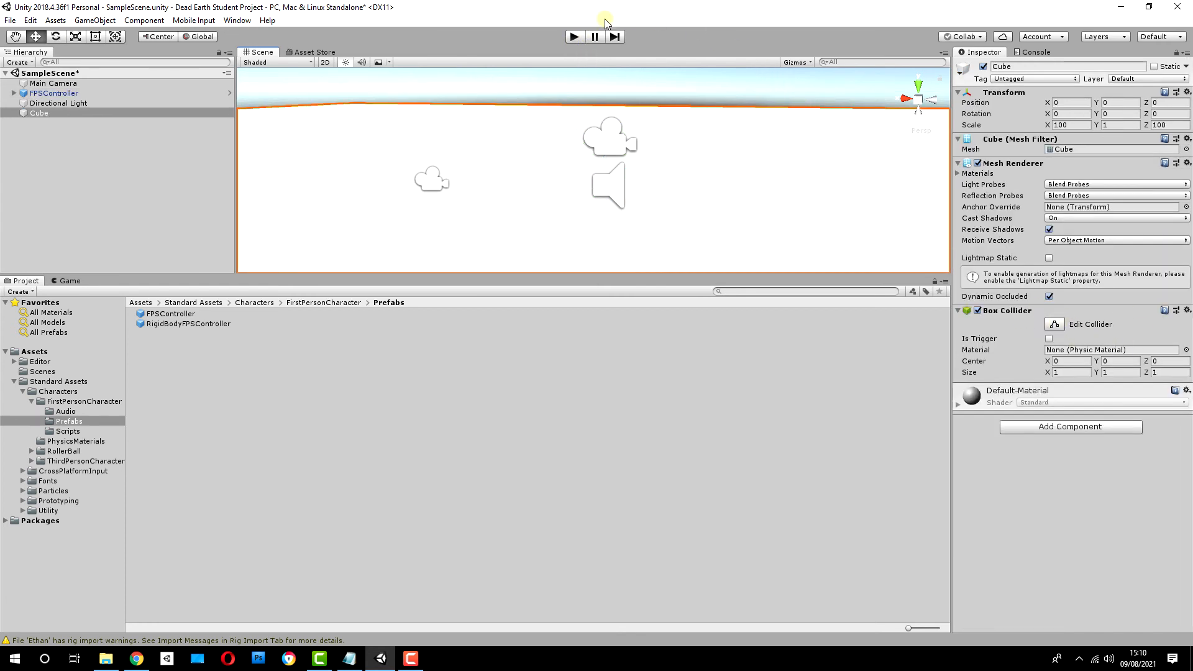
left_click(573, 37)
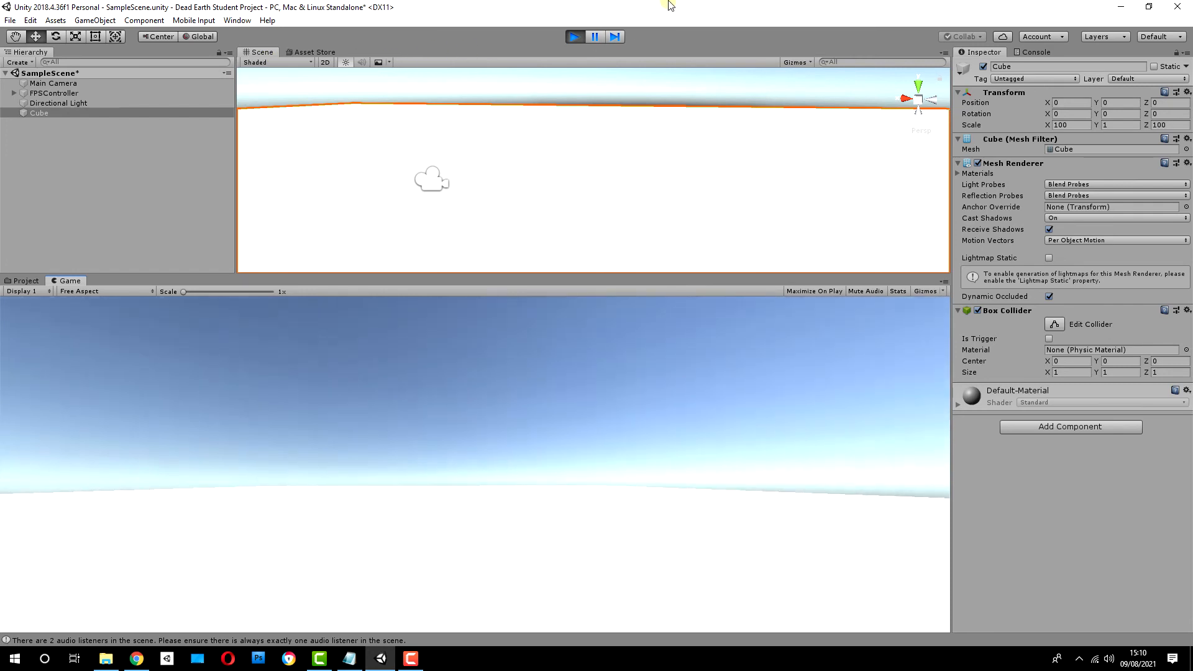
left_click(576, 36)
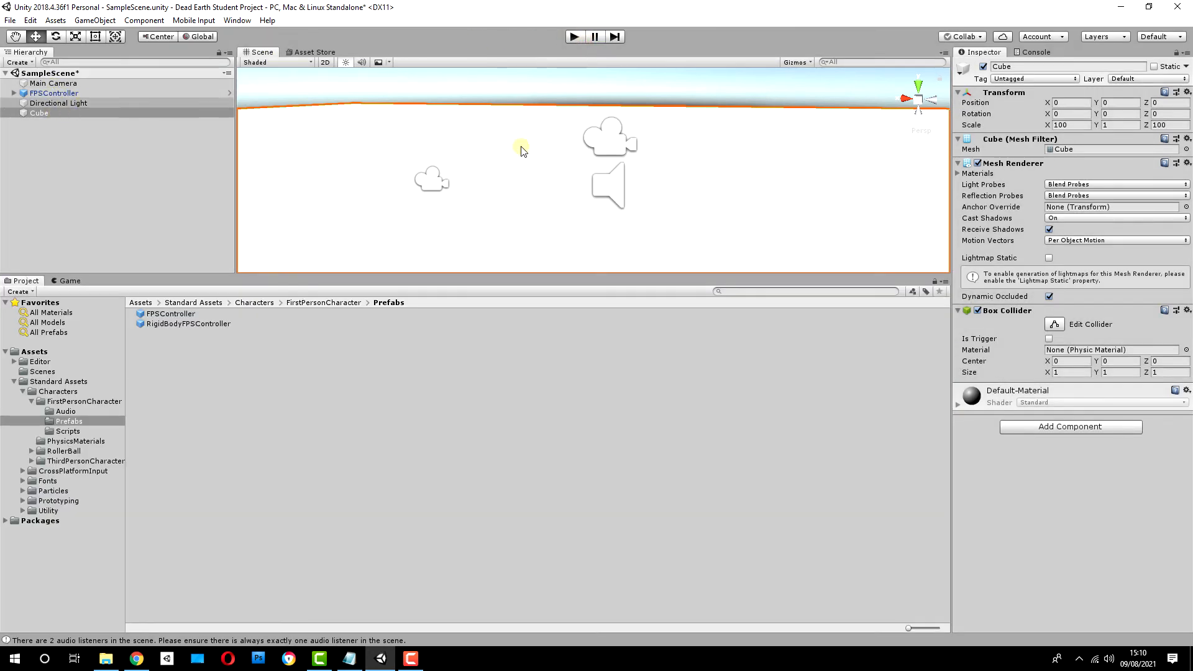
Step: Select the Main Camera, read the console messages, and view the camera's context commands without applying any
left_click(36, 83)
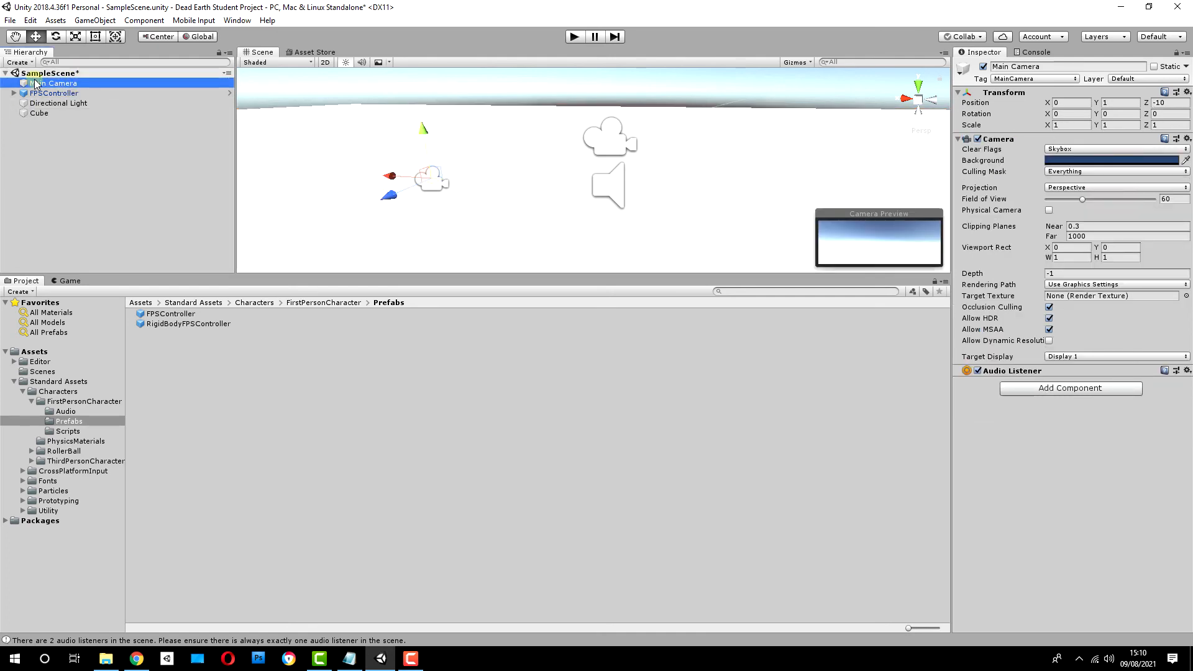
left_click(1031, 53)
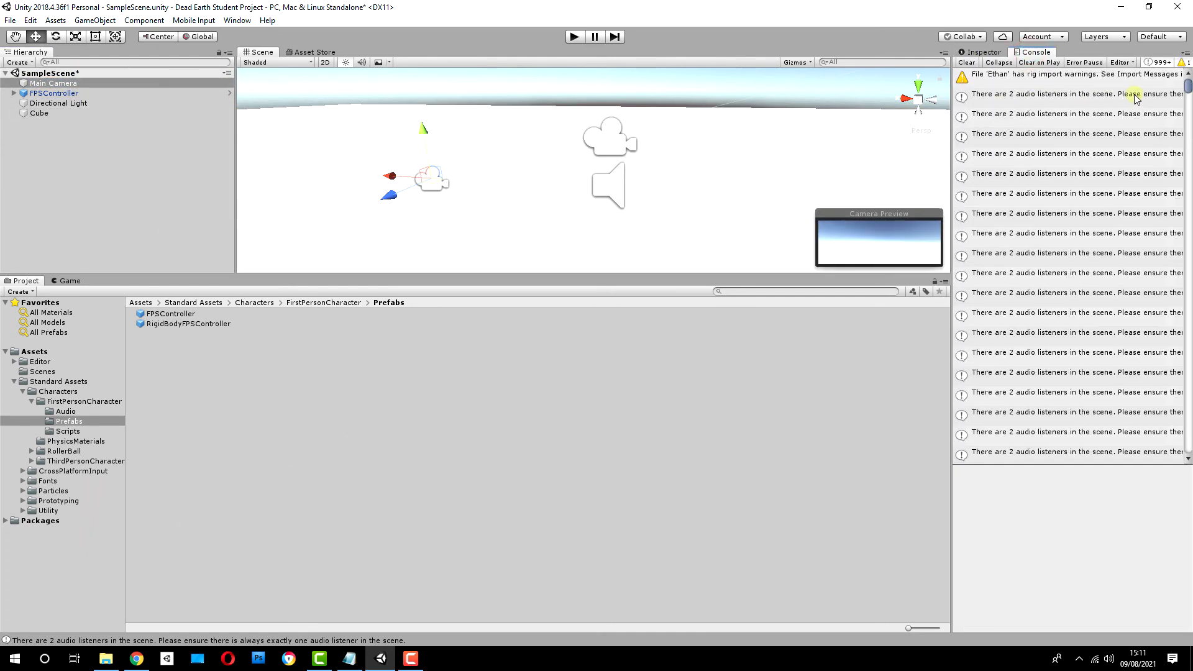
right_click(46, 87)
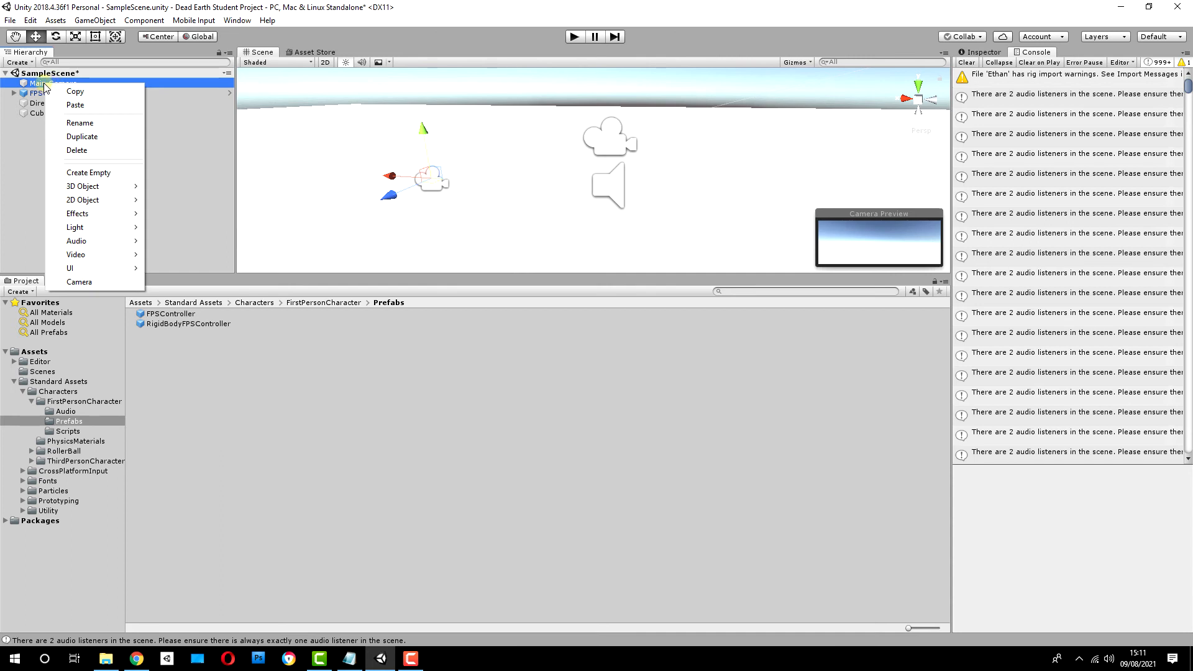
left_click(24, 143)
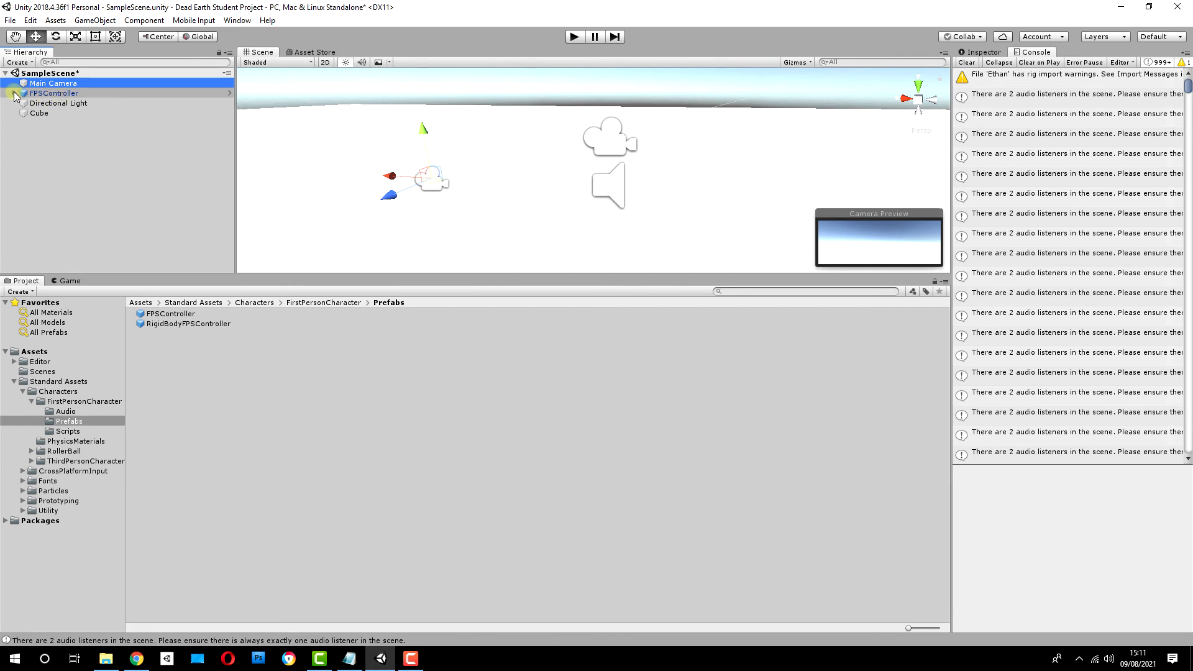
Step: Inspect the components of the FirstPersonCharacter child object inside the FPSController
left_click(14, 93)
left_click(69, 103)
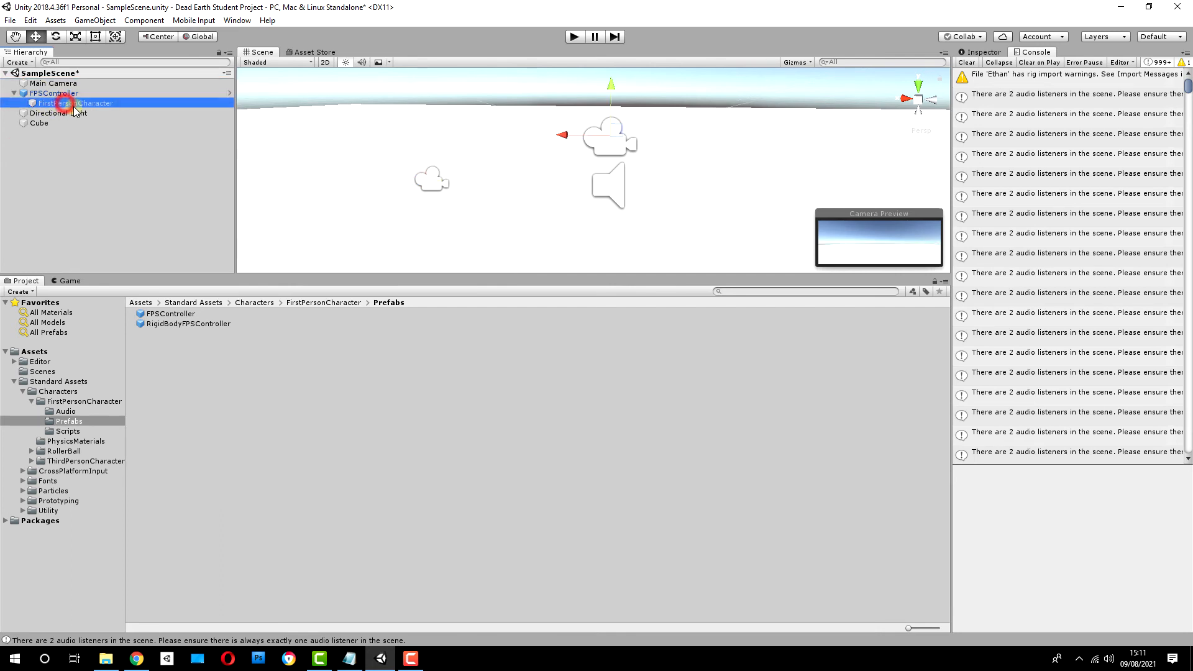
left_click(990, 54)
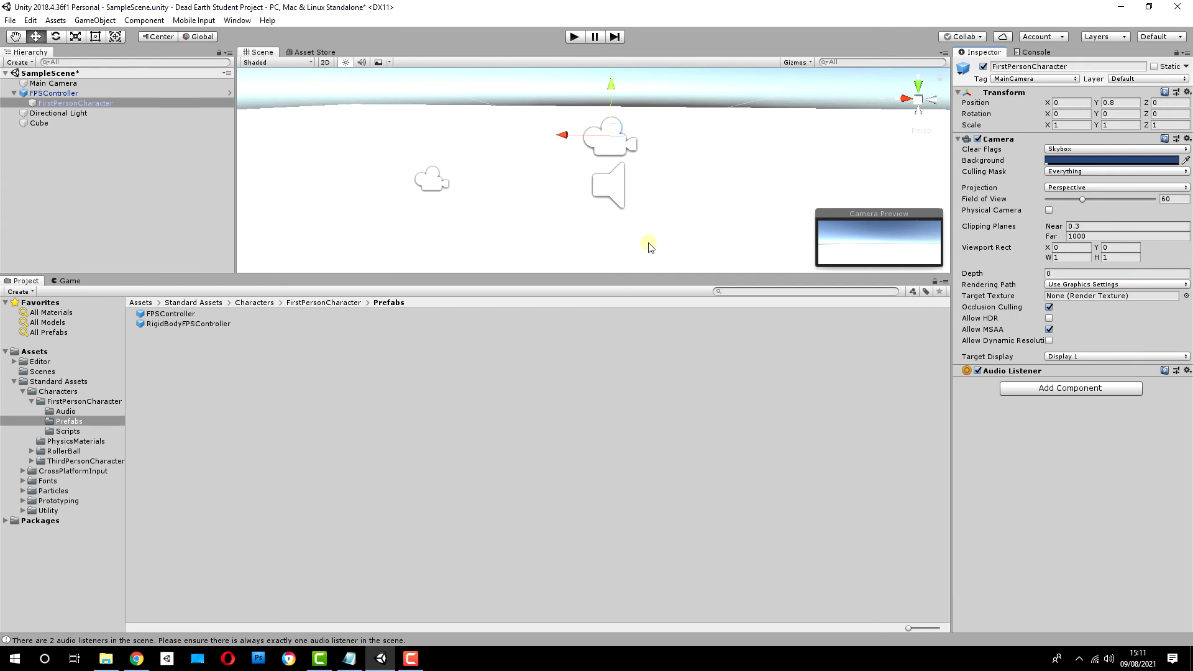
Step: Delete the FPSController and the Cube floor from the scene
left_click(73, 95)
right_click(62, 93)
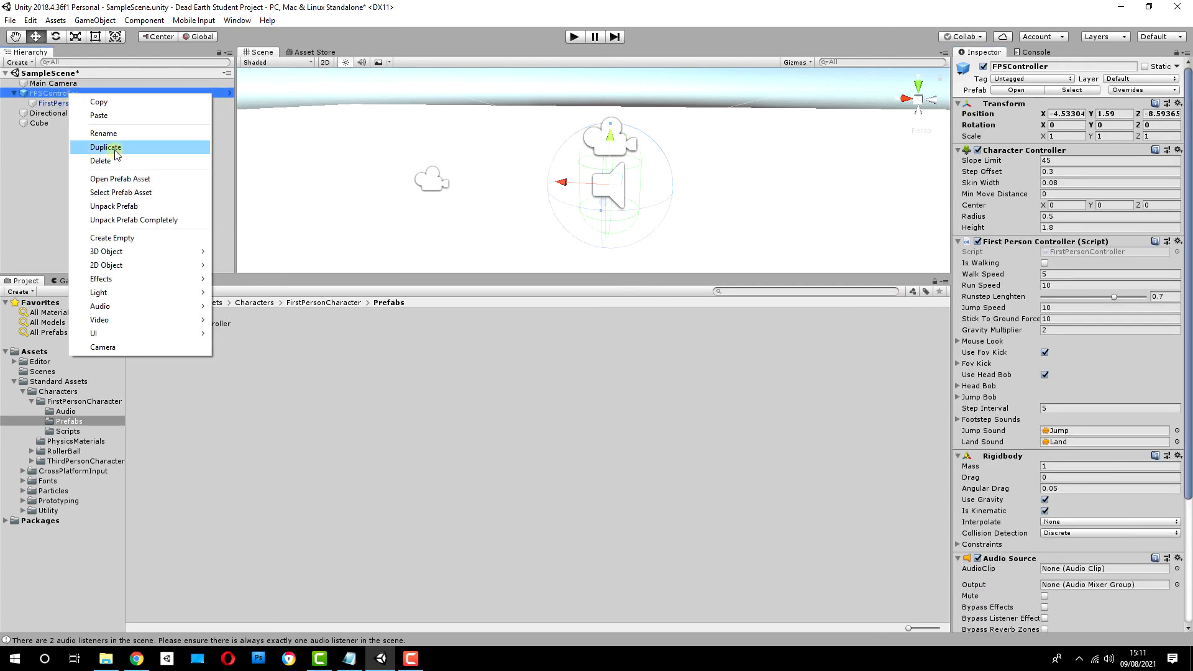
left_click(114, 160)
left_click(473, 154)
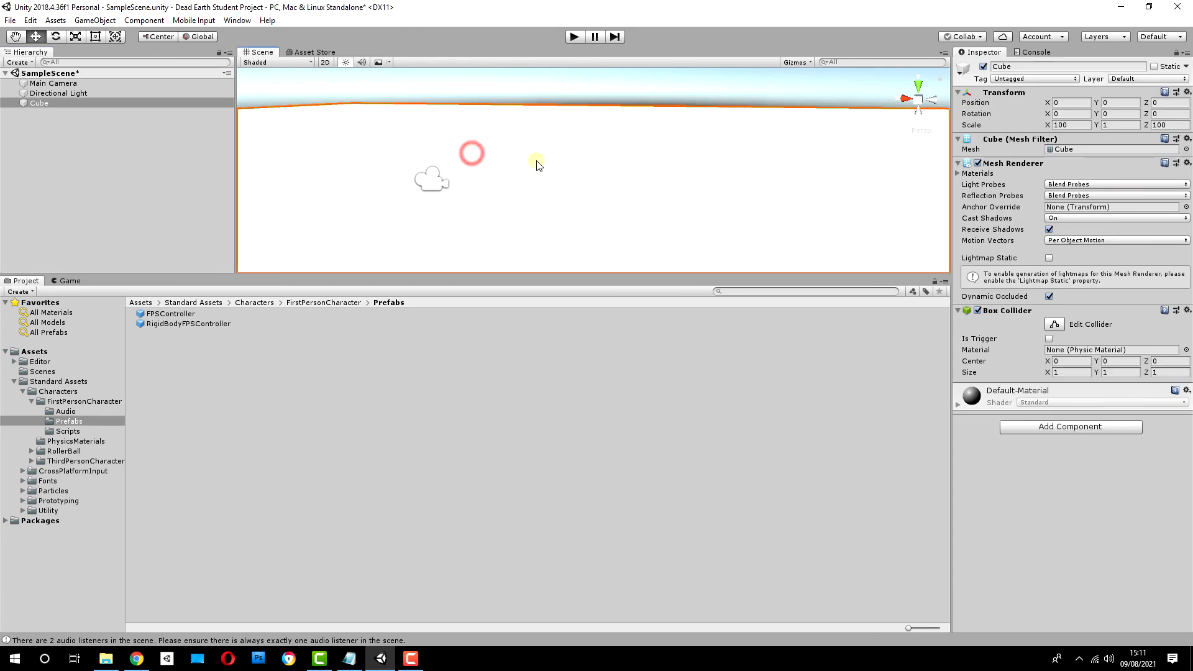
key("Delete")
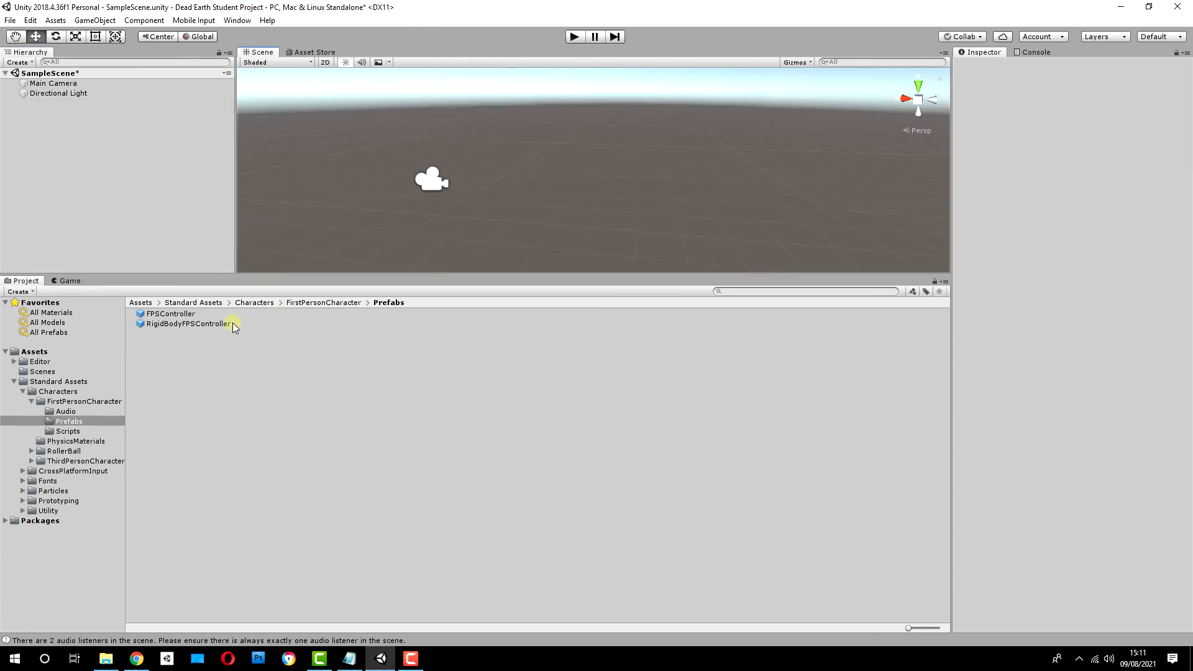
Step: Collapse the Standard Assets folders and look through the contents of the Standard Assets and Editor folders
left_click(31, 401)
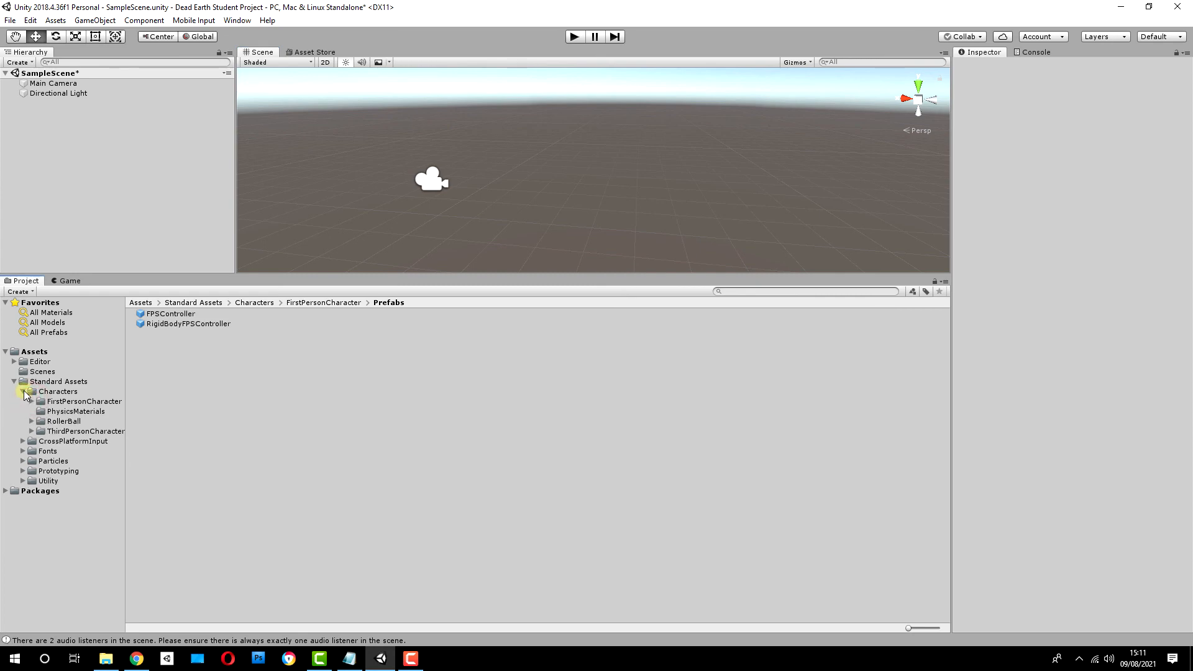
left_click(24, 391)
left_click(51, 443)
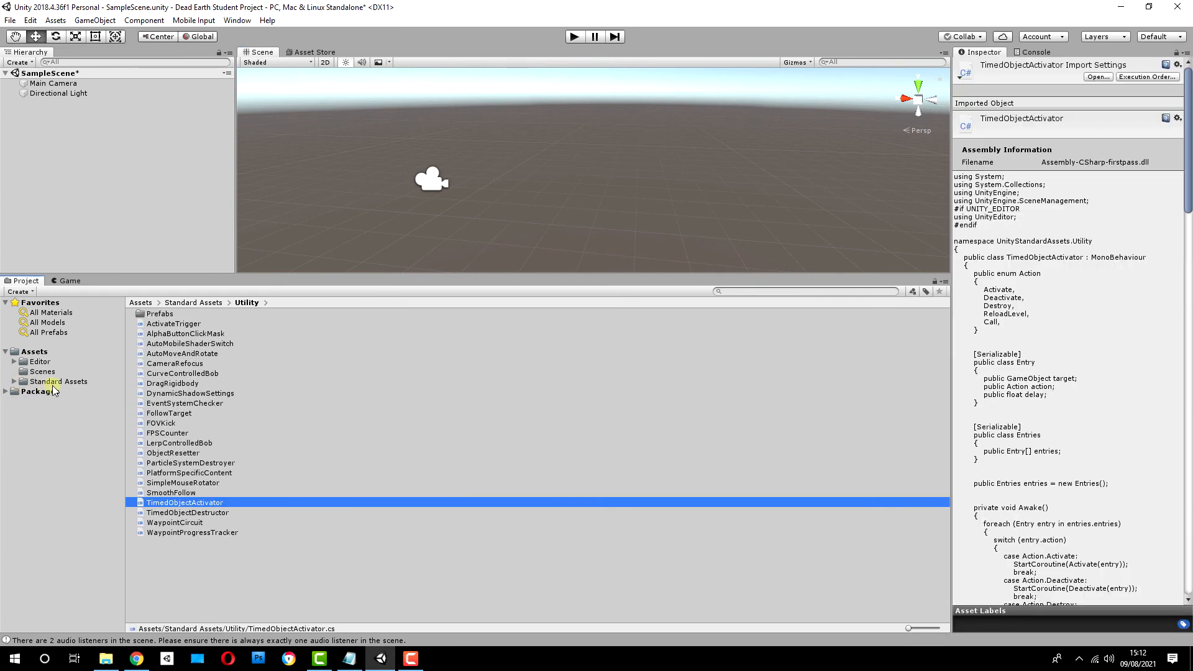
left_click(53, 386)
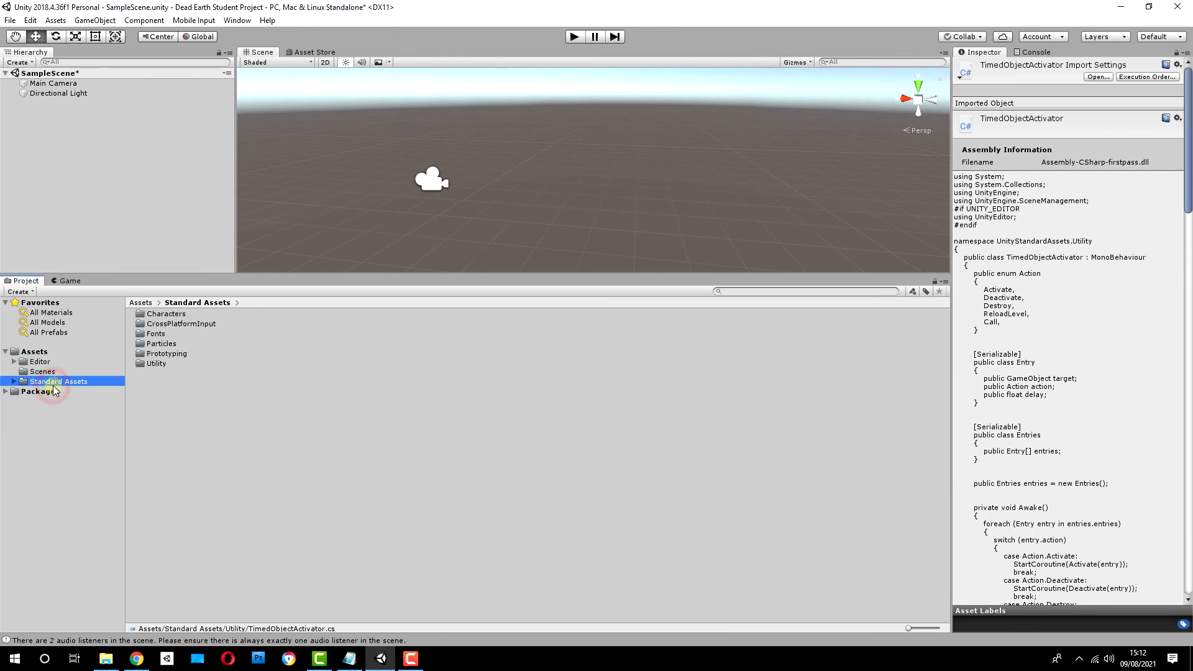
left_click(43, 364)
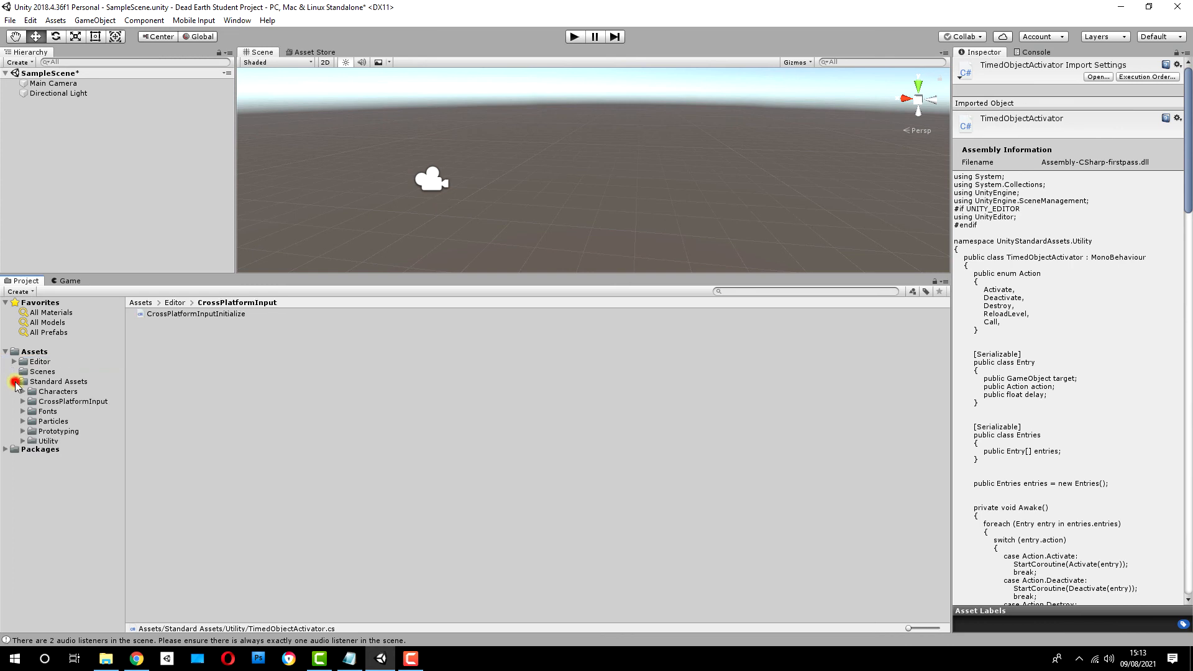
left_click(14, 382)
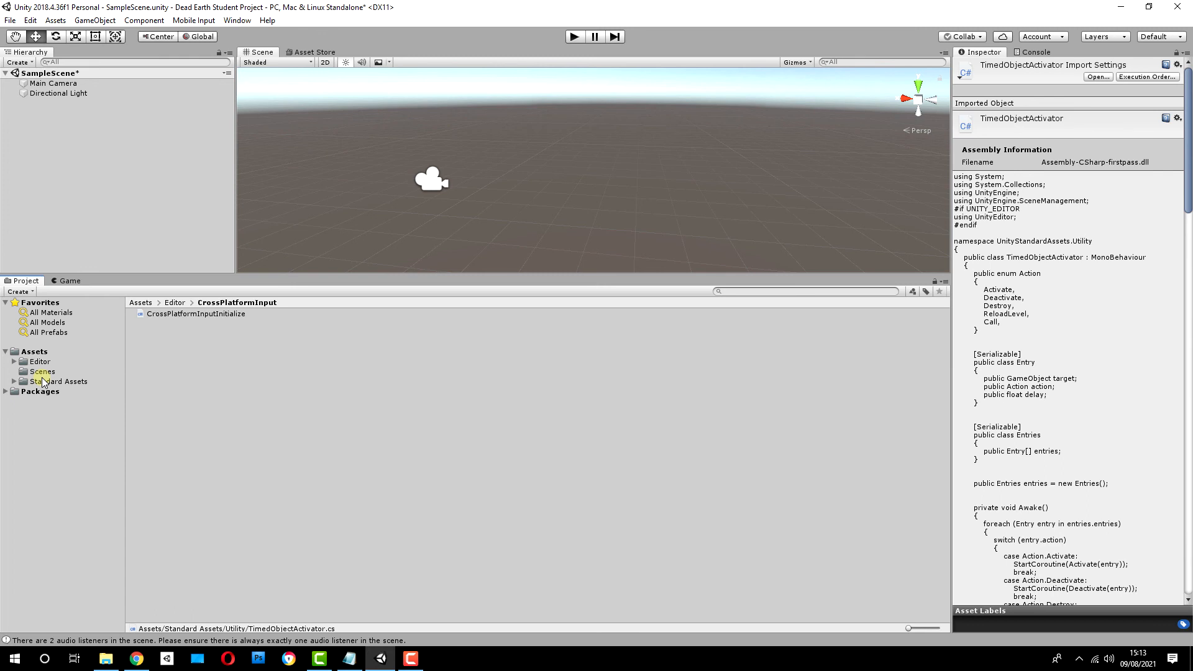
left_click(37, 361)
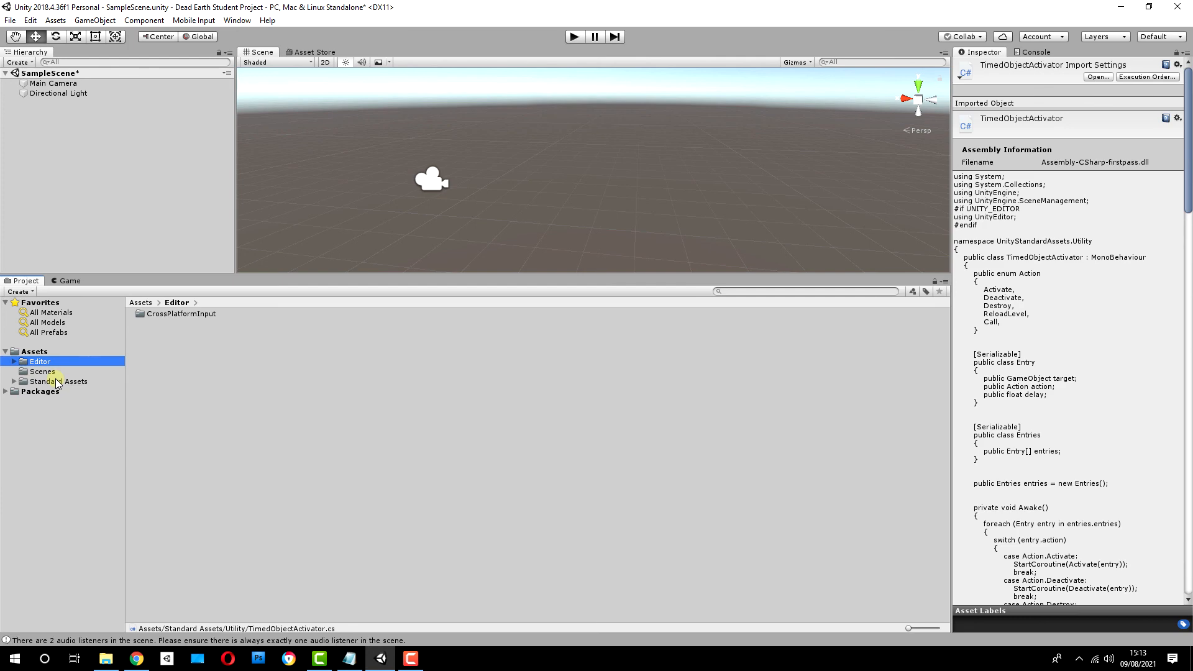
Step: Create a folder named Dead Earth directly under Assets
left_click(50, 352)
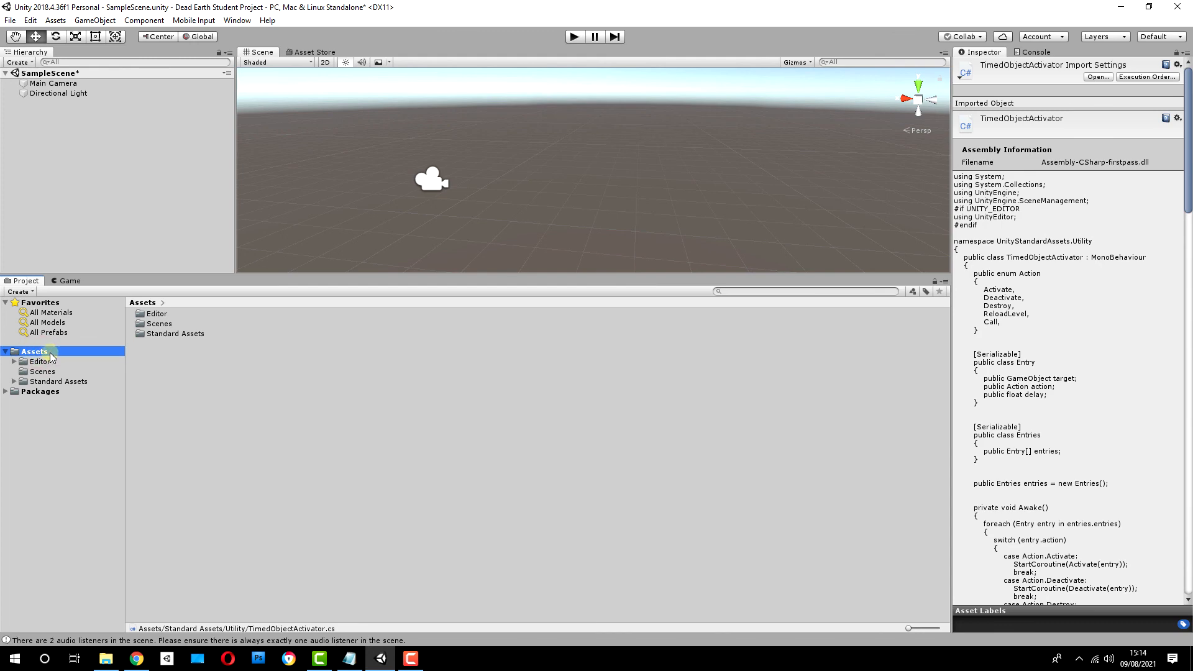
right_click(169, 384)
mouse_move(285, 96)
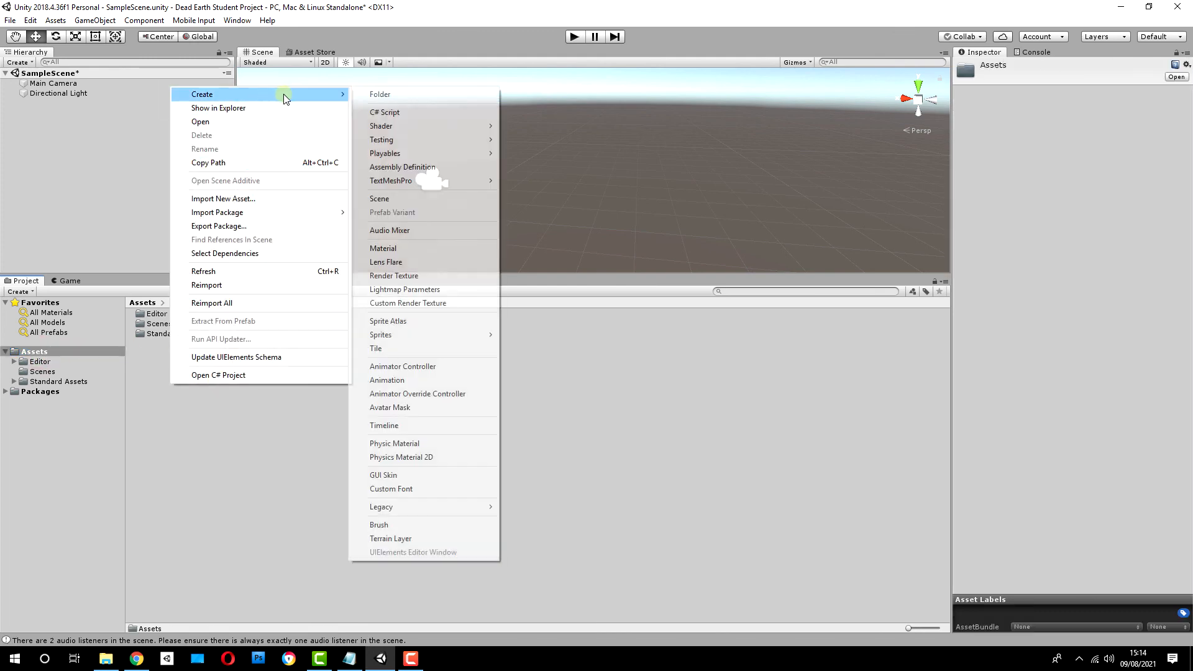
left_click(377, 95)
type("De")
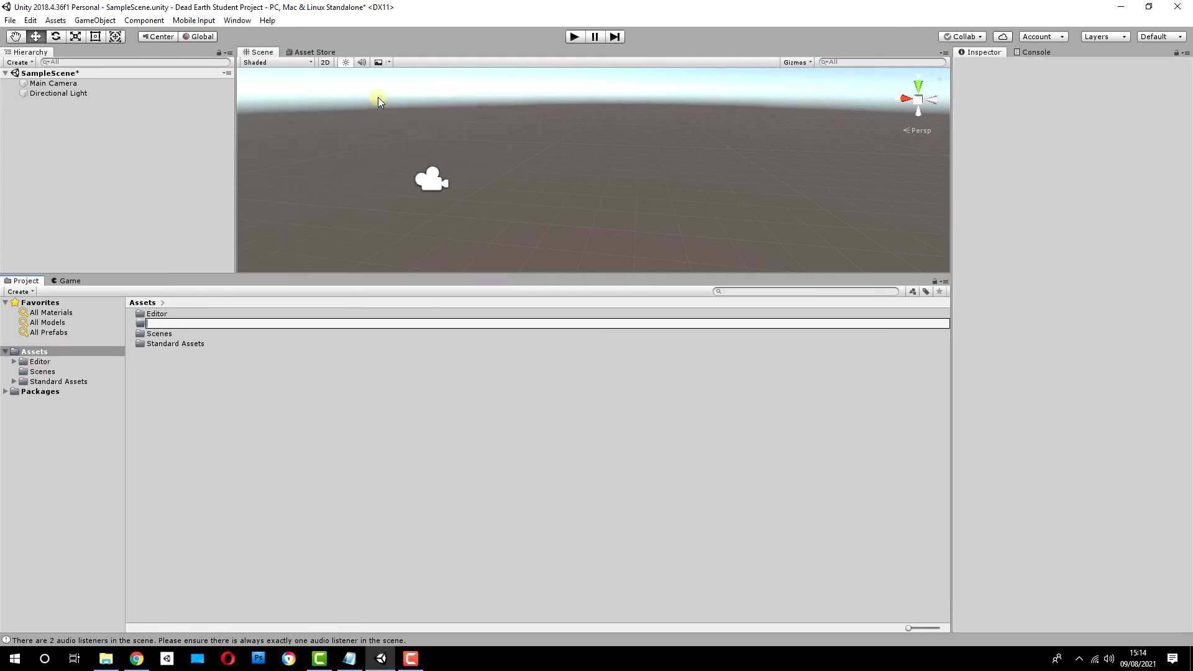
type("ad Earth")
key("Return")
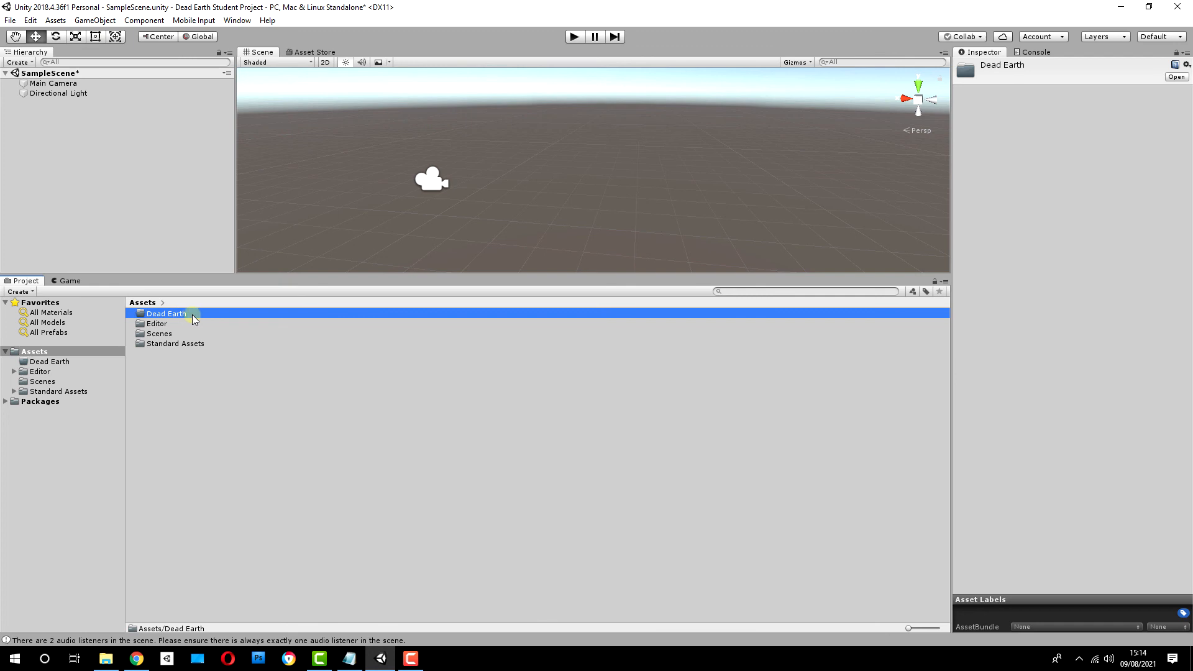
Step: Create a subfolder named Editor inside the Dead Earth folder
right_click(177, 319)
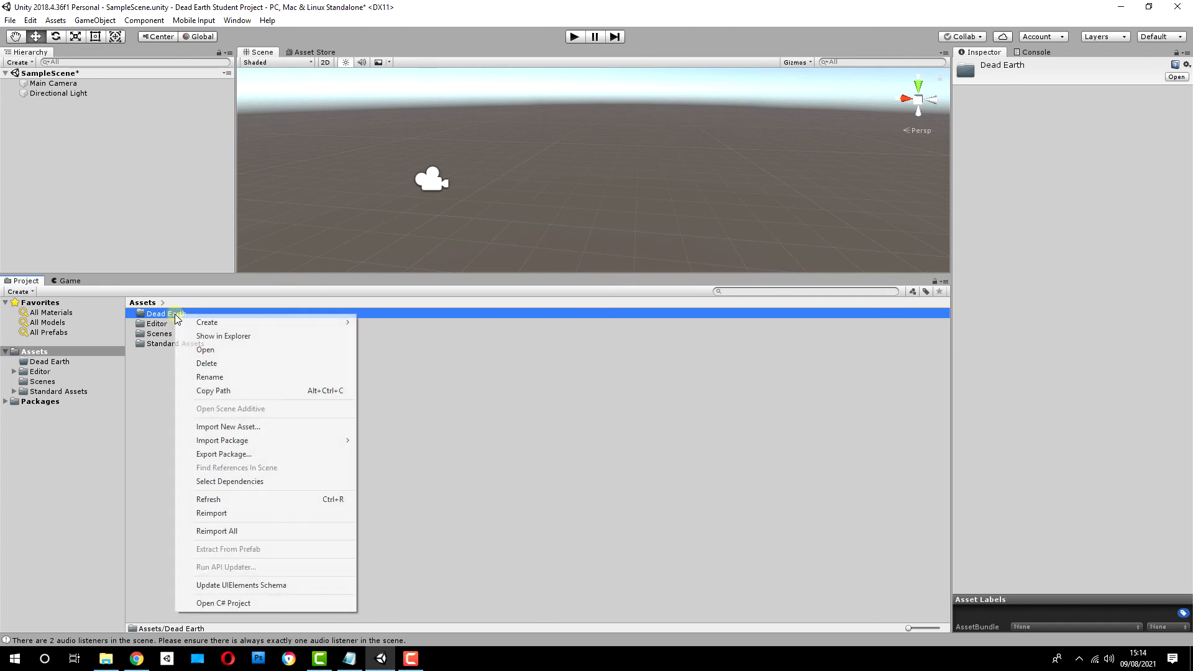
mouse_move(200, 323)
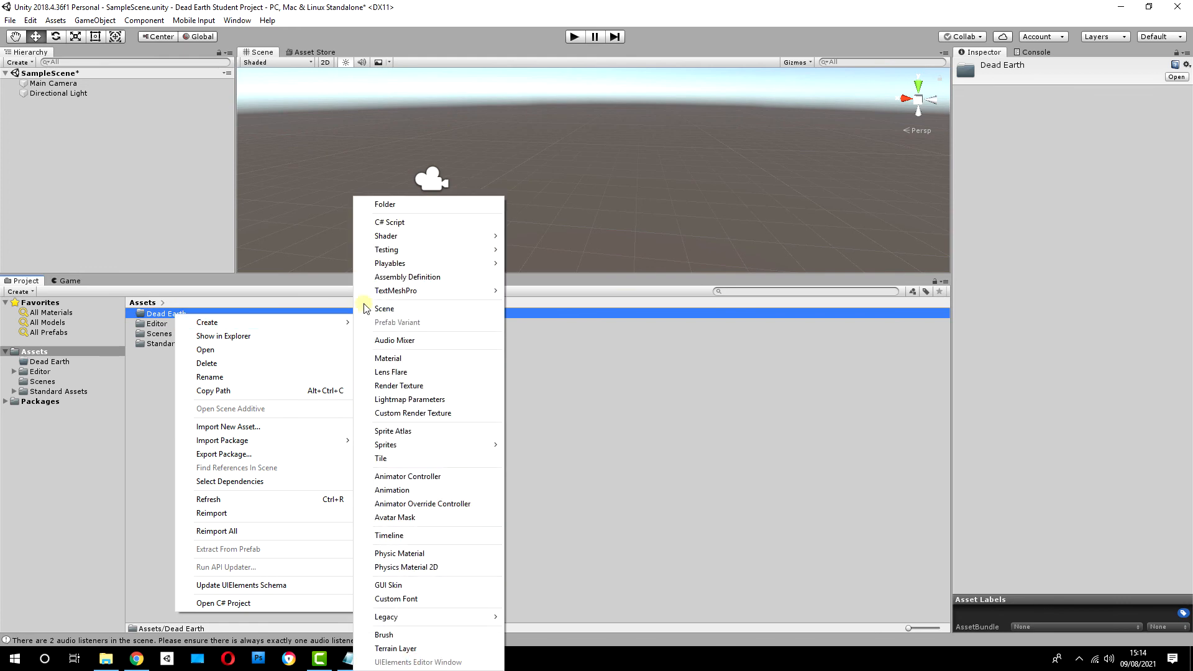
left_click(388, 204)
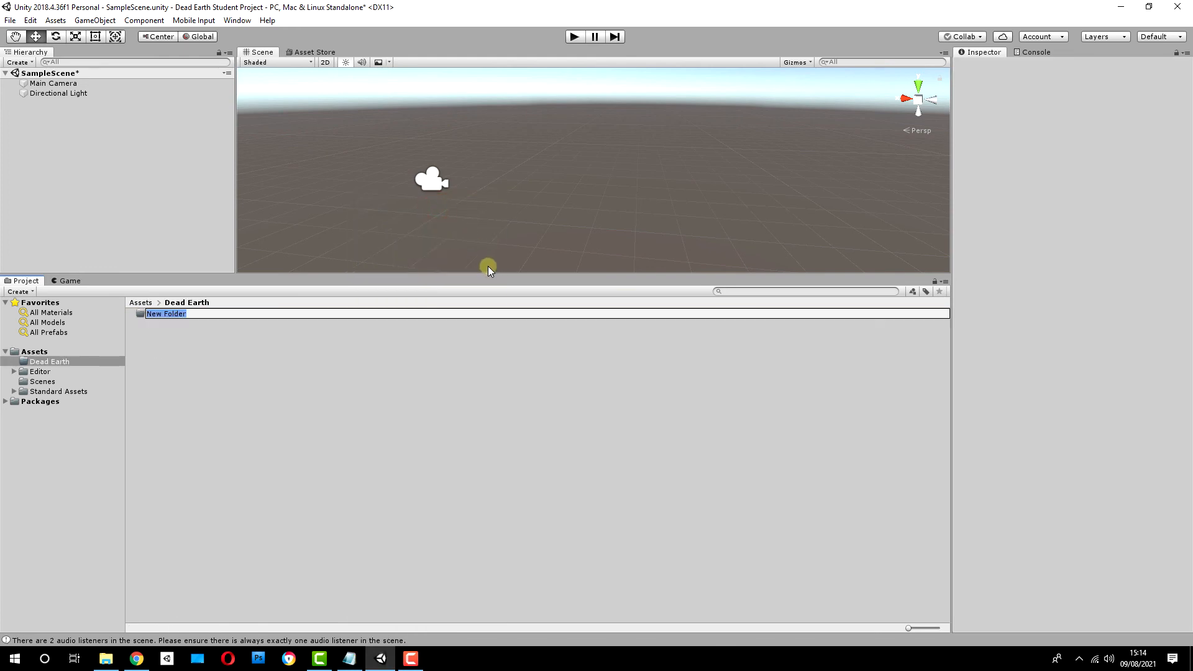
type("Editor")
key("Return")
Step: Check the root Editor folder, and create a subfolder named Textures in the Dead Earth folder
left_click(54, 373)
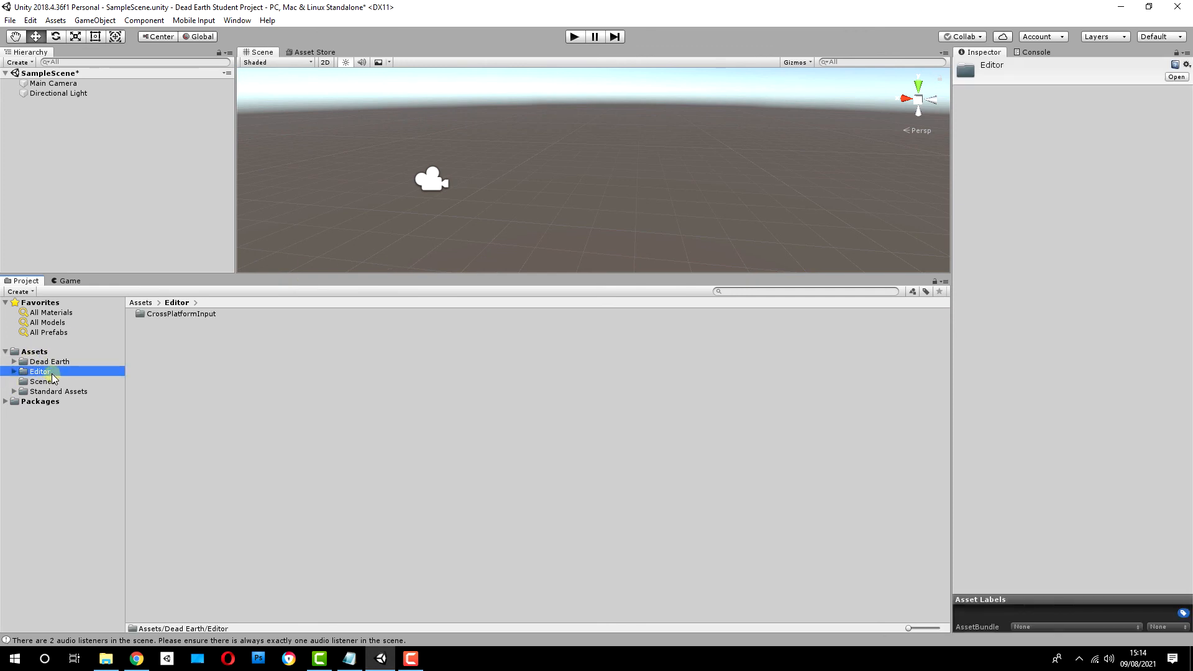
left_click(47, 361)
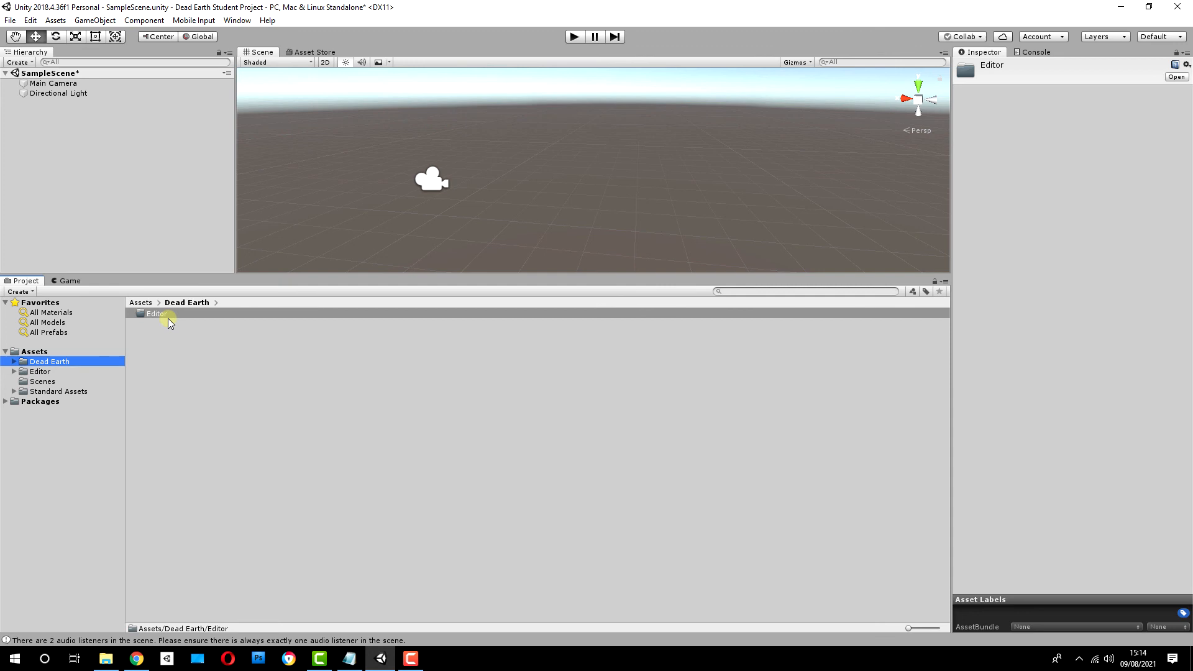
right_click(162, 353)
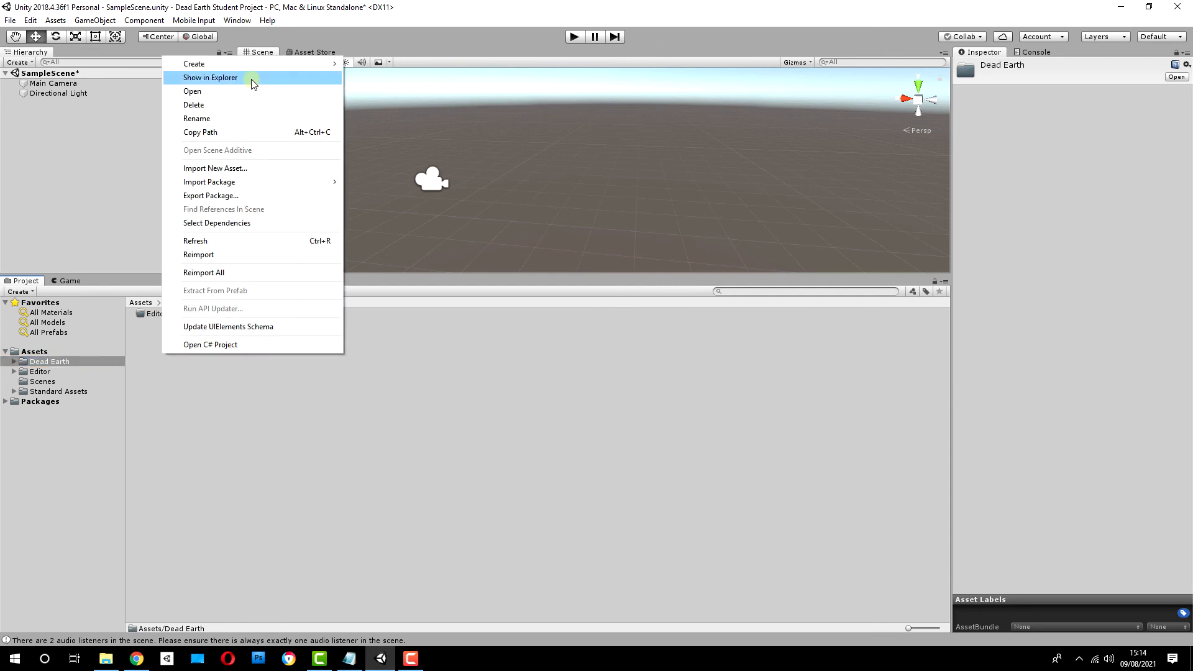
mouse_move(249, 68)
left_click(426, 66)
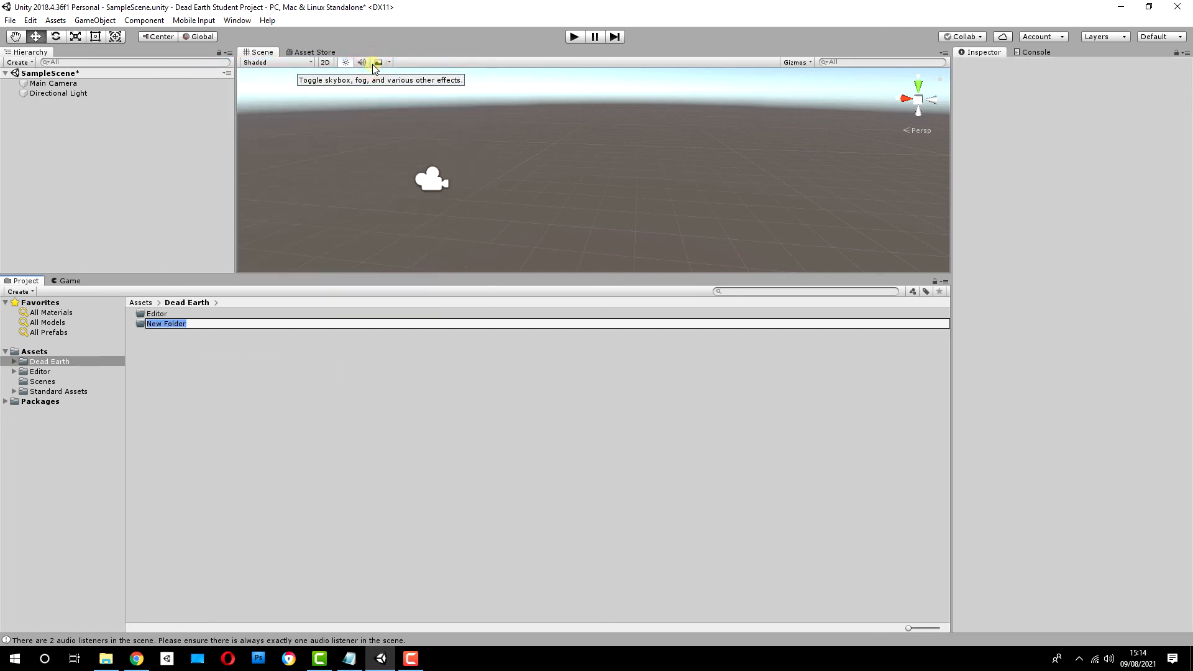
key("BackSpace")
type("TYexture")
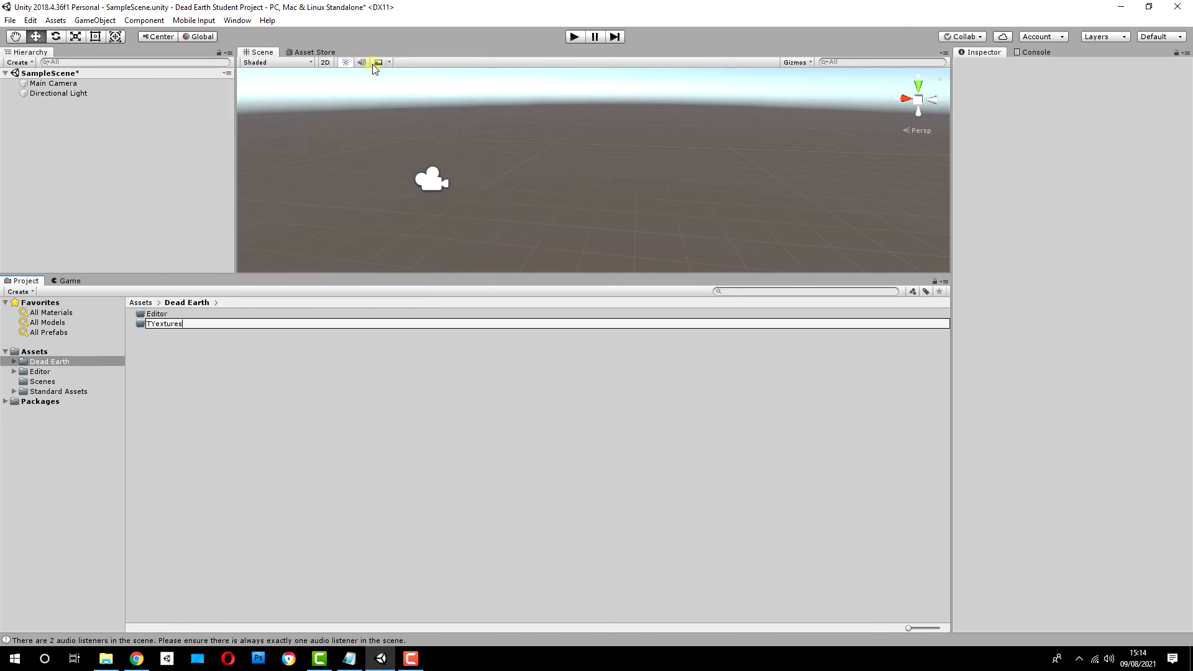
key("Return")
Step: Create a subfolder named Materials in the Dead Earth folder
right_click(161, 422)
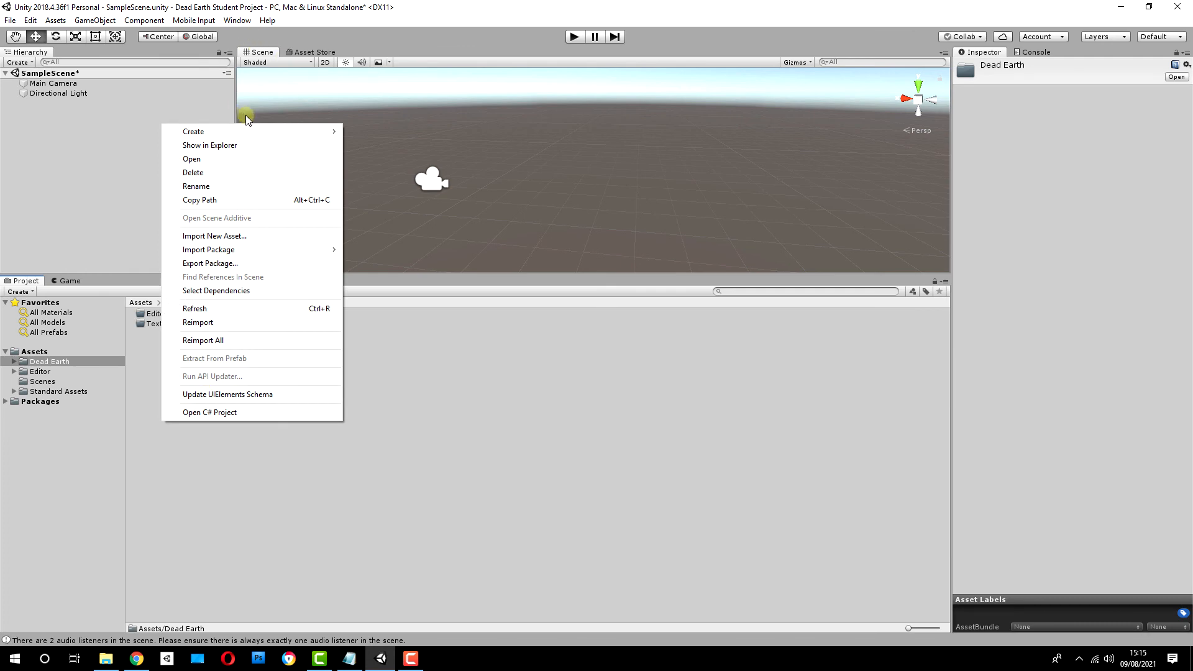
mouse_move(268, 131)
left_click(378, 131)
type("Materials")
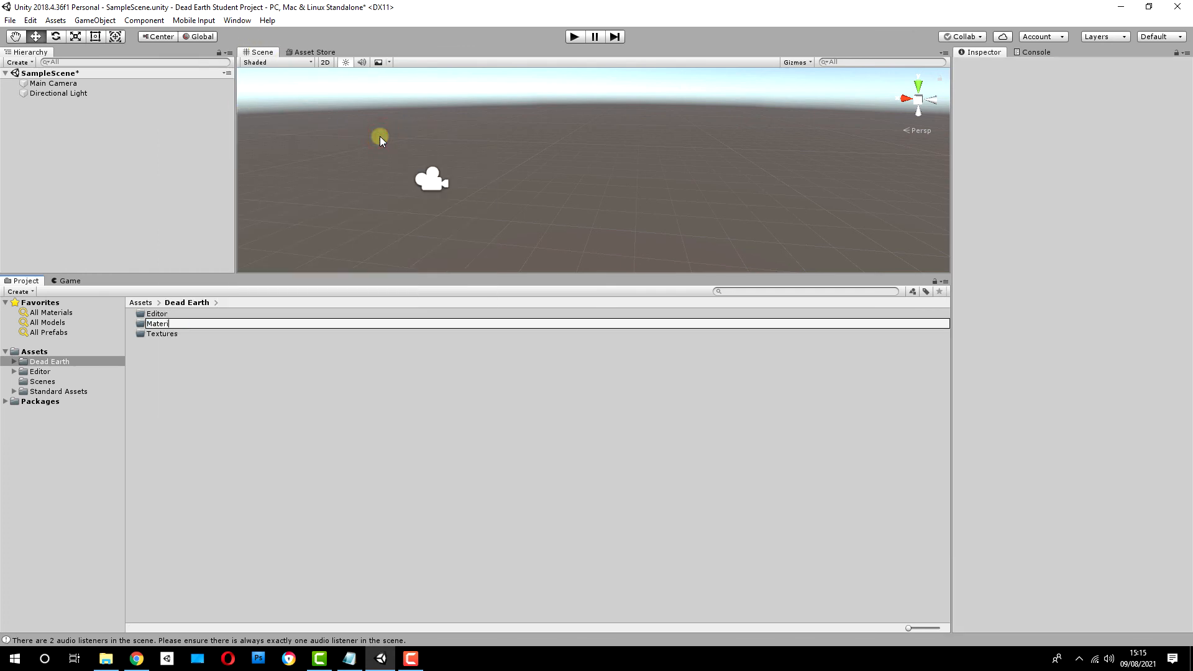
key("Return")
Step: Create a subfolder named Scripts in the Dead Earth folder
right_click(185, 375)
mouse_move(283, 102)
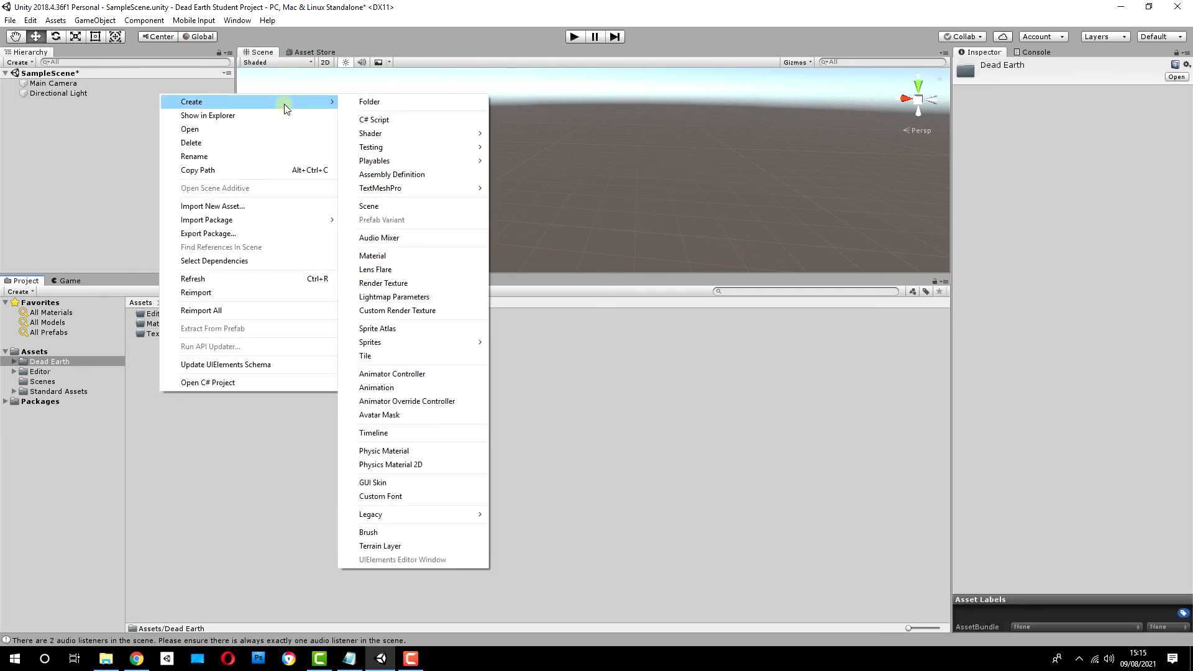
left_click(377, 102)
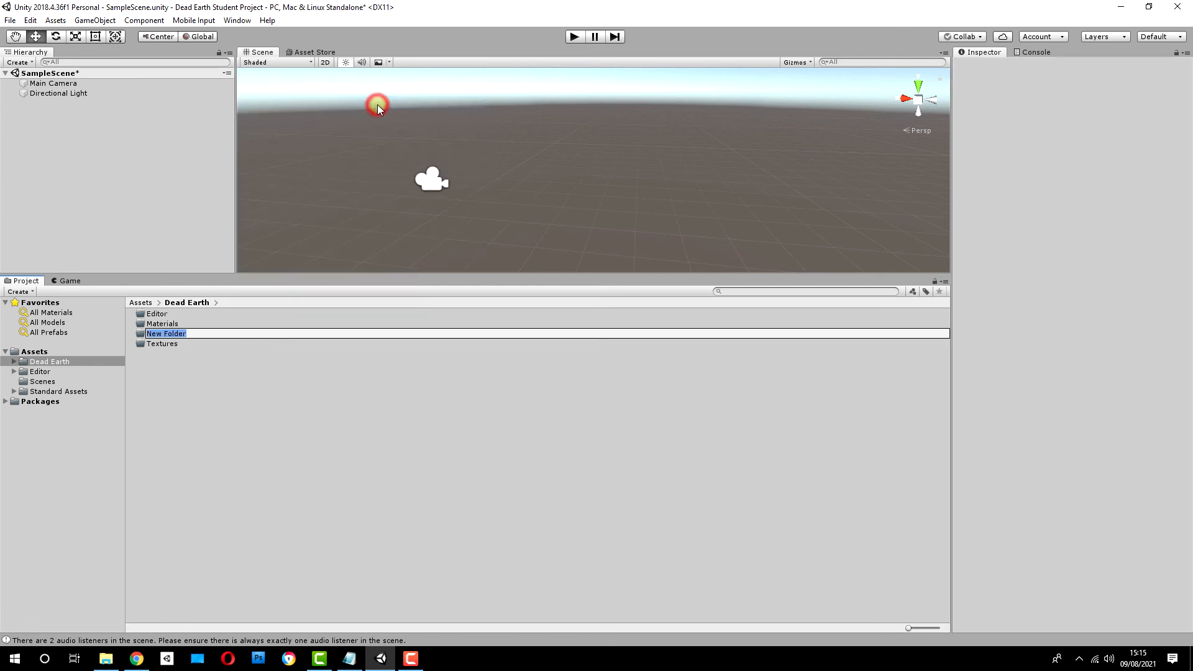
type("Scripts")
key("Return")
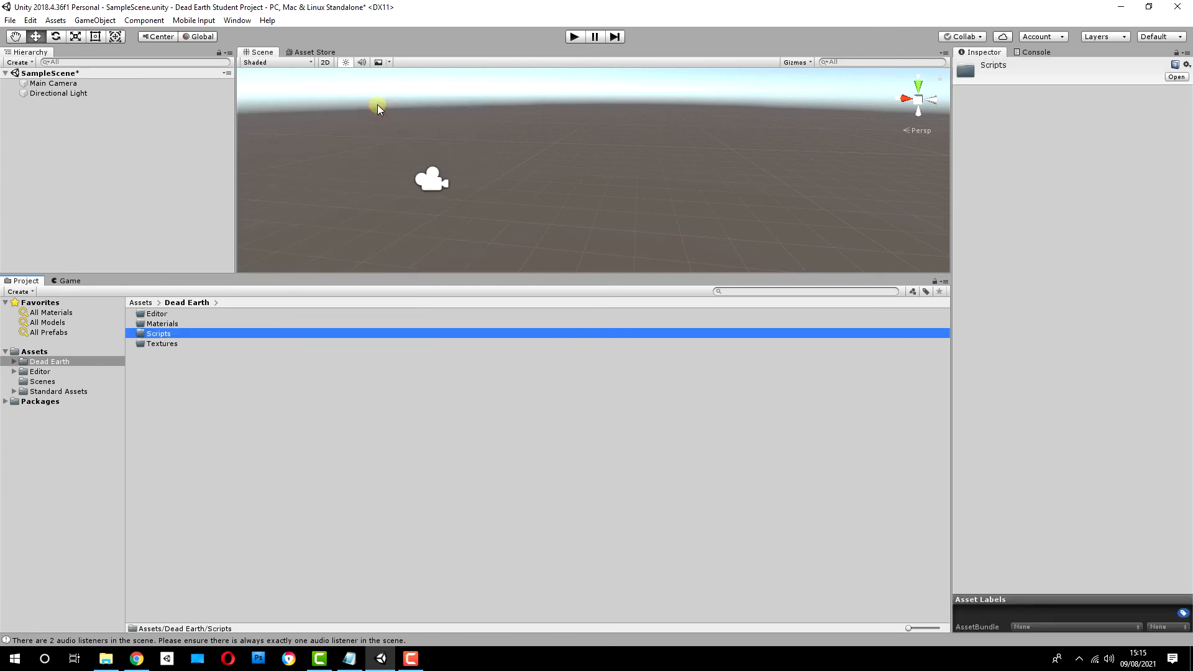
Step: Create a subfolder named Sounds in the Dead Earth folder
right_click(171, 435)
mouse_move(278, 132)
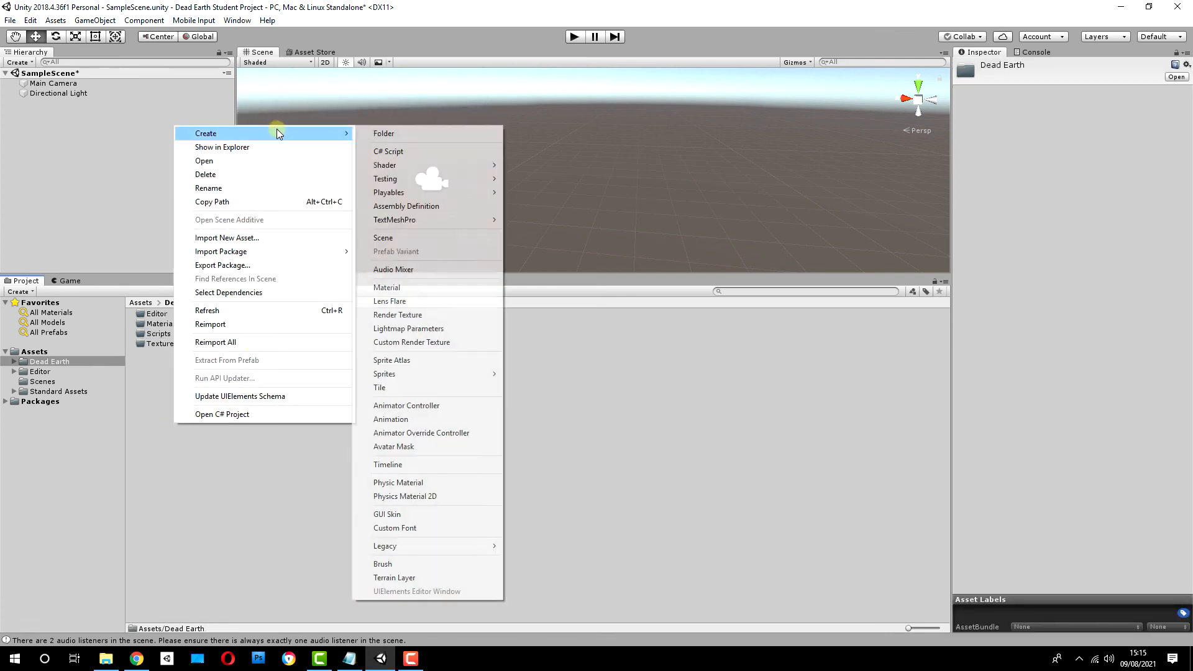
left_click(390, 134)
type("Sounds")
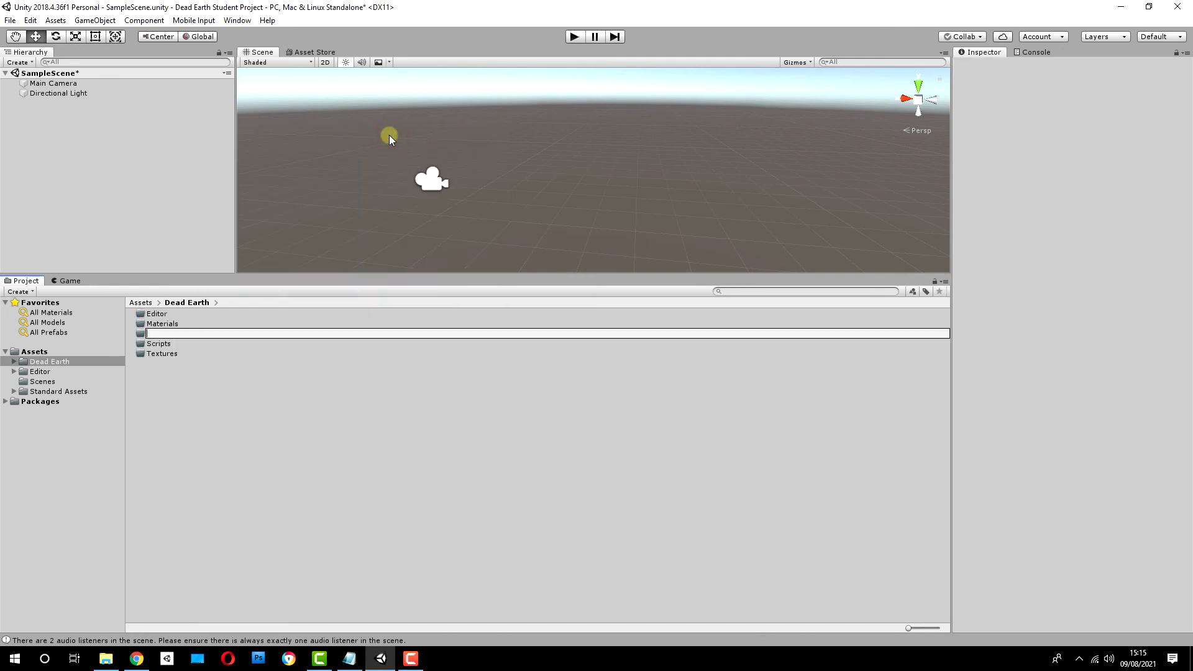
key("Return")
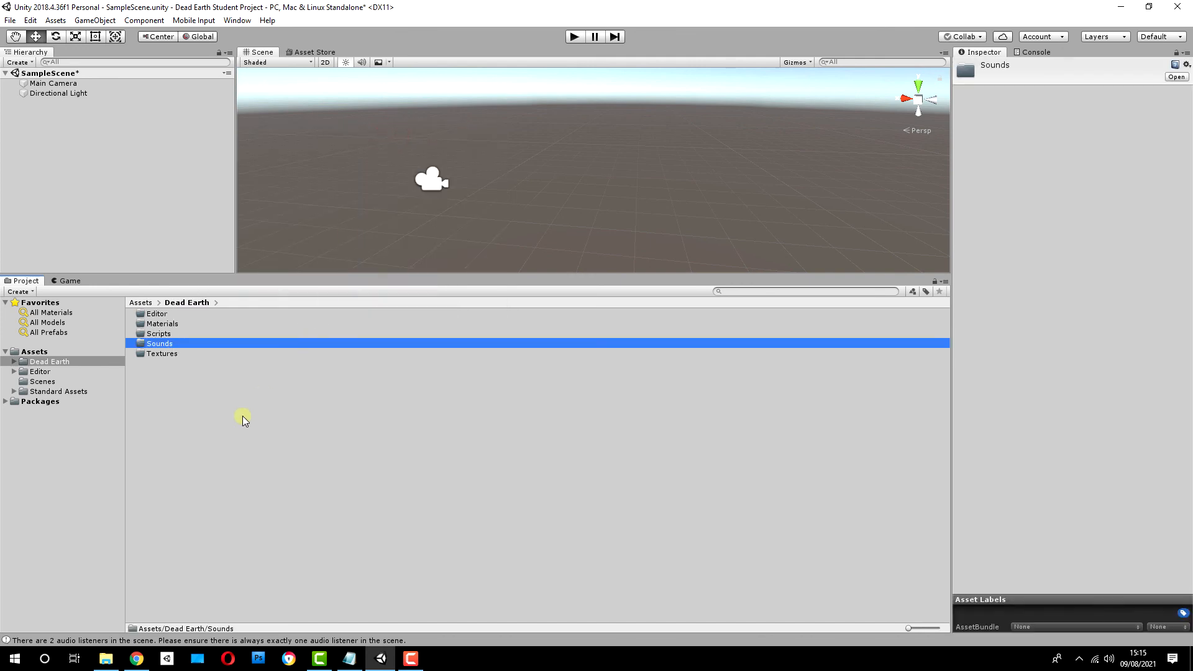
Step: Create a subfolder named Prefabs in the Dead Earth folder
right_click(189, 475)
mouse_move(270, 188)
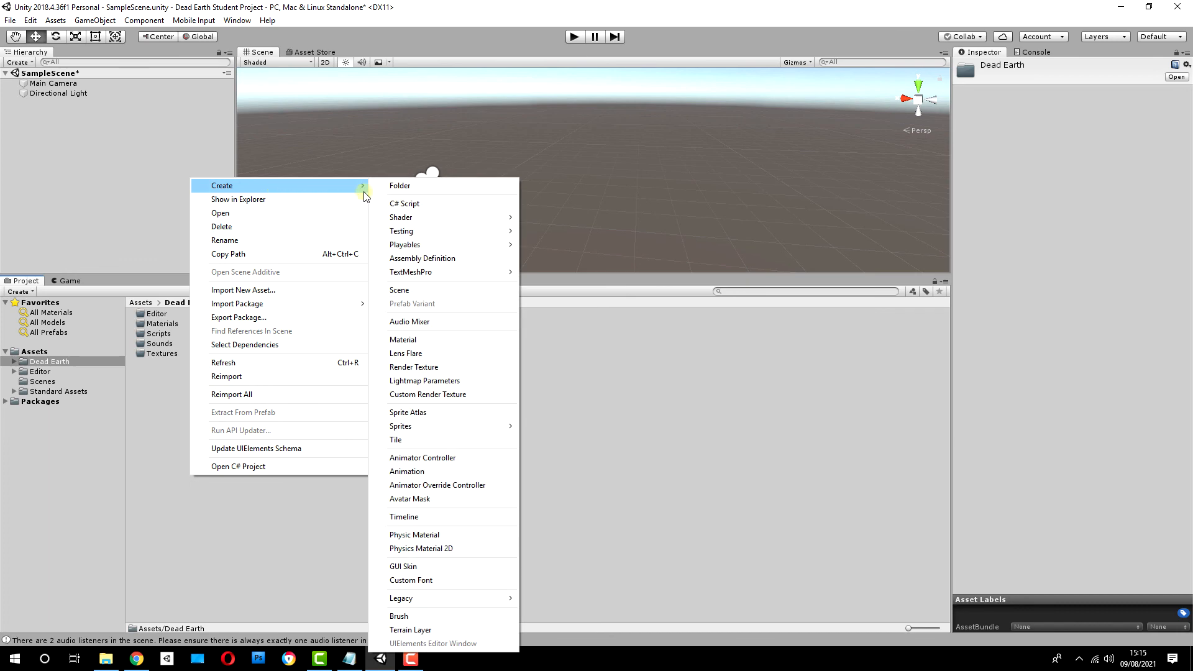
left_click(422, 193)
type("Prefabs")
key("Return")
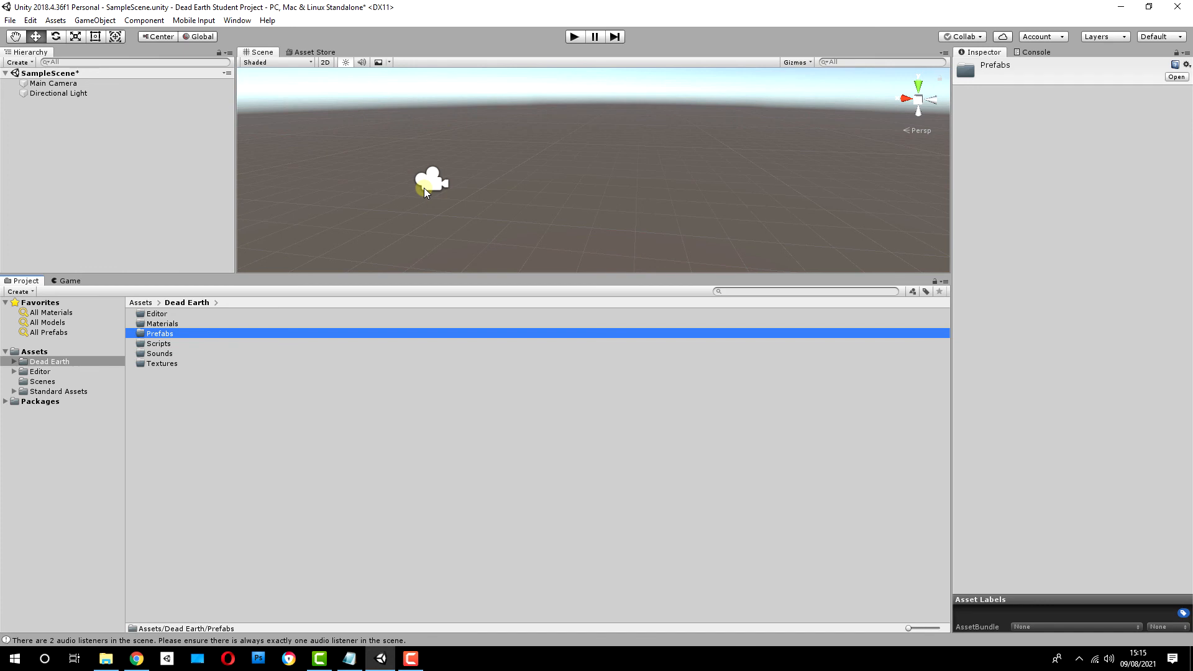
Step: Review the top-level Assets folders and reopen the Dead Earth folder
left_click(34, 352)
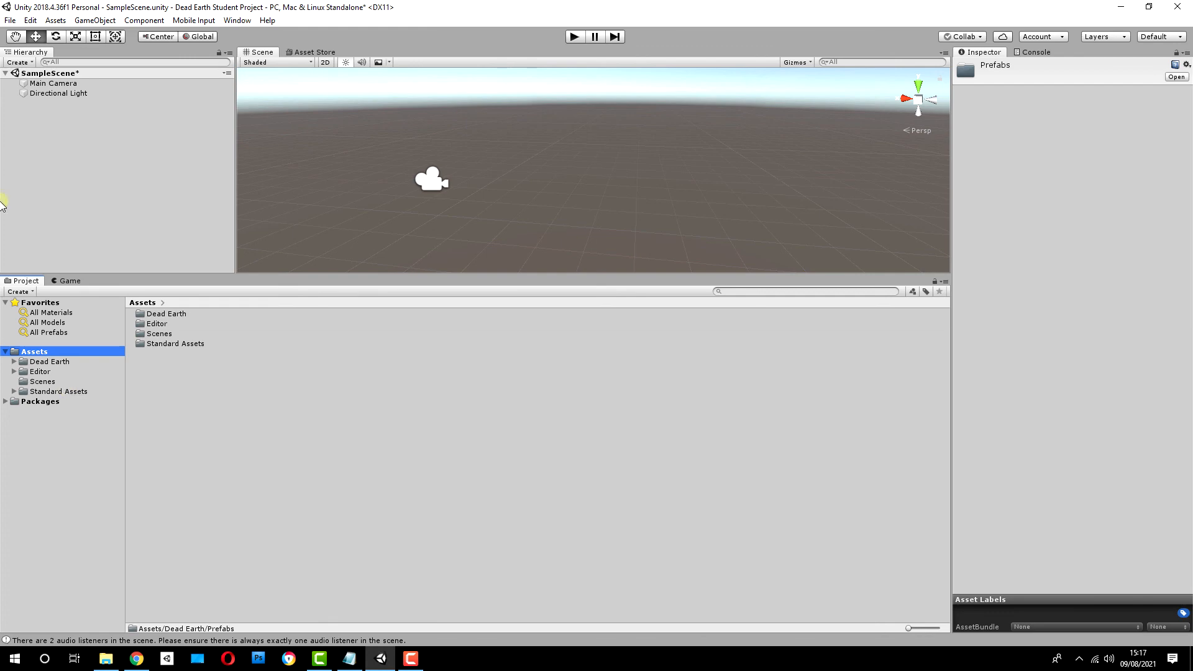
left_click(41, 369)
left_click(44, 363)
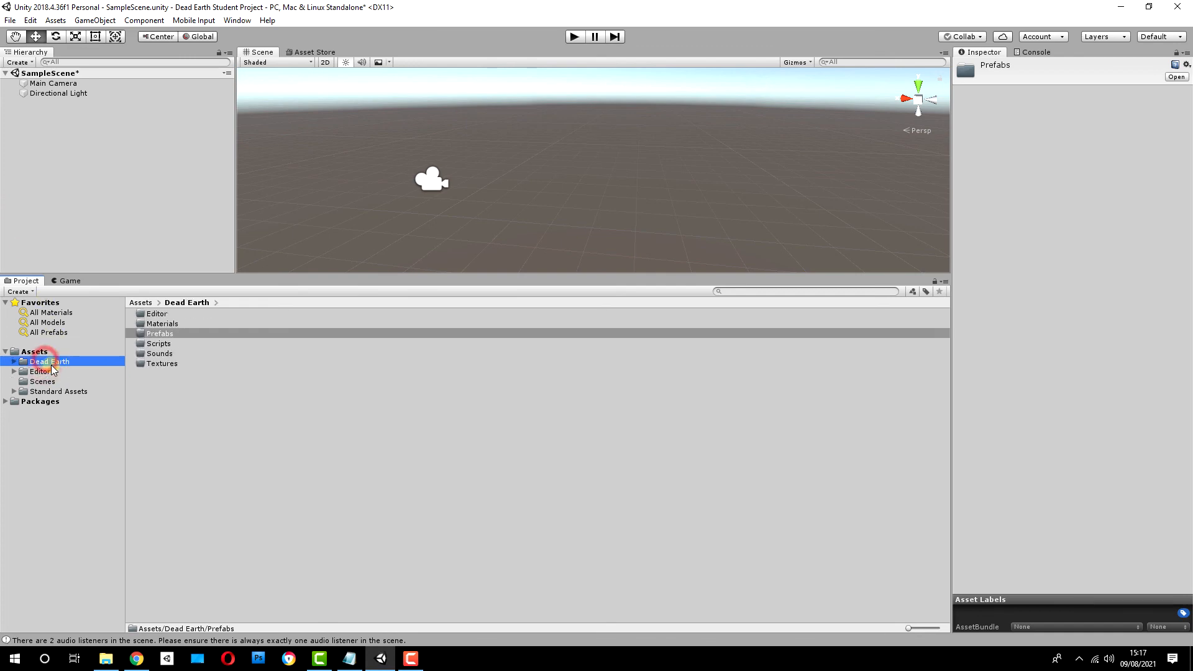